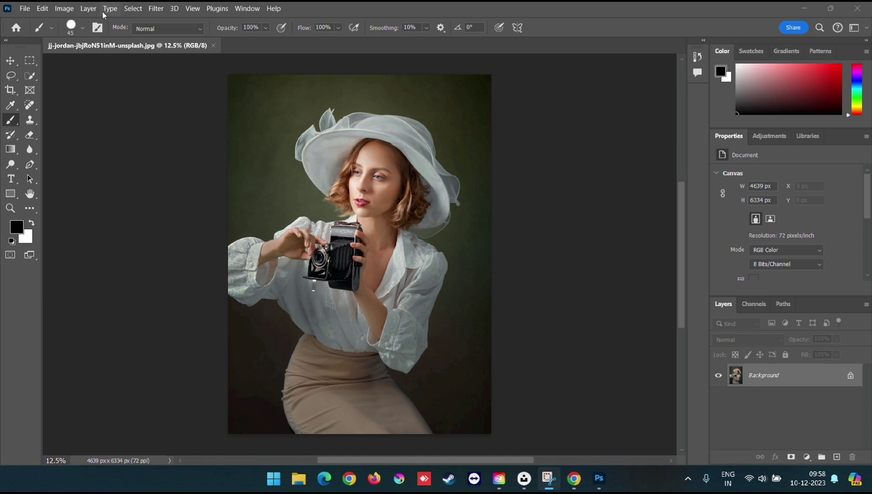
Select the woman automatically with Select > Subject
left_click(133, 9)
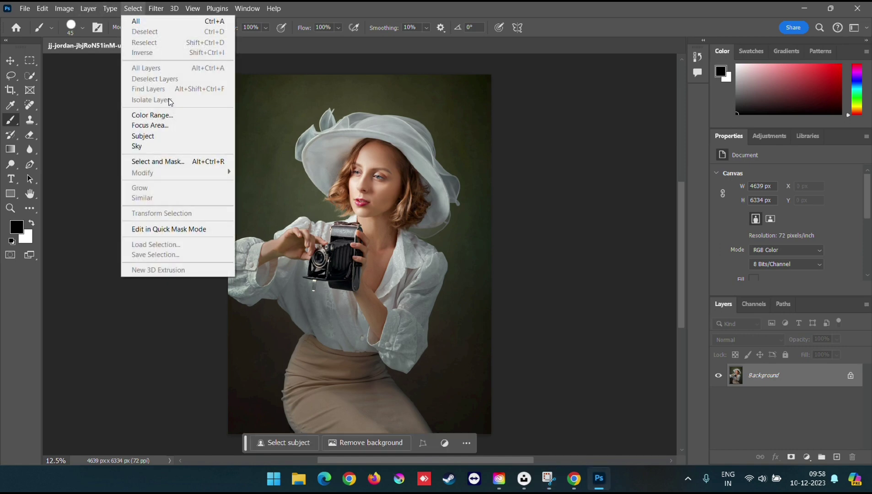
left_click(166, 136)
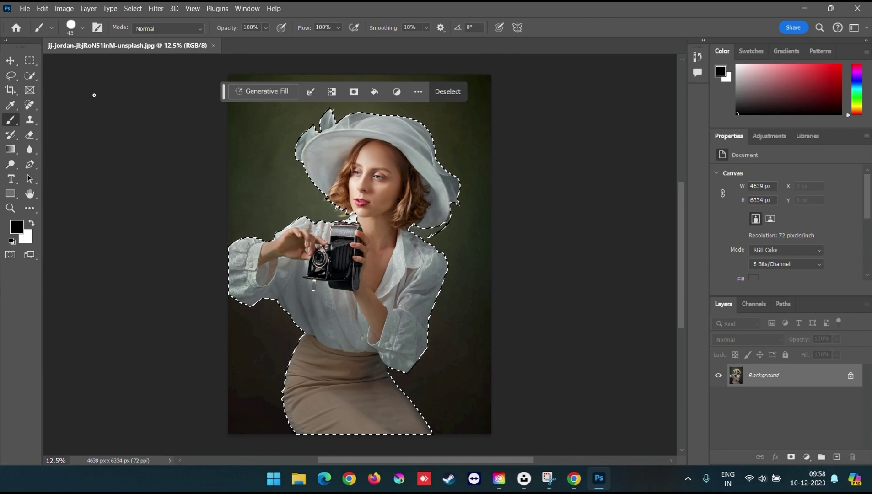
left_click(33, 77)
left_click(65, 91)
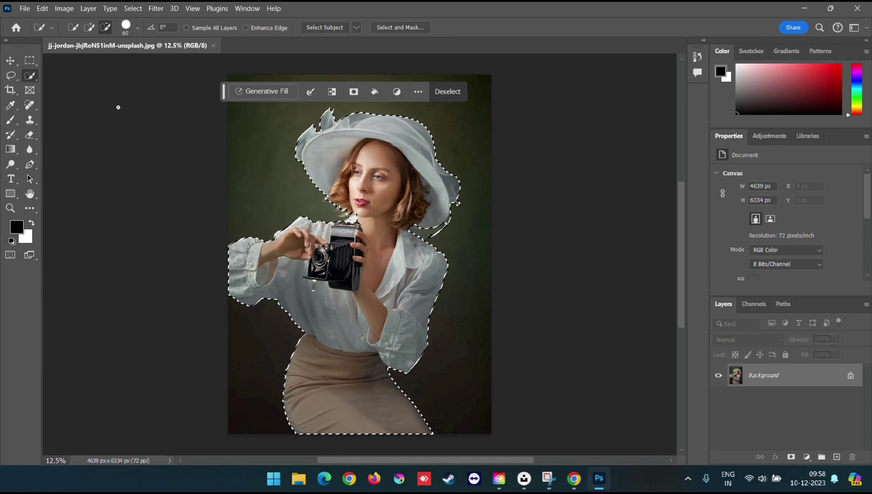
Zoom in and add the band under the hat brim to the selection in Add mode
key("ctrl+plus")
key("ctrl+plus")
key("ctrl+plus")
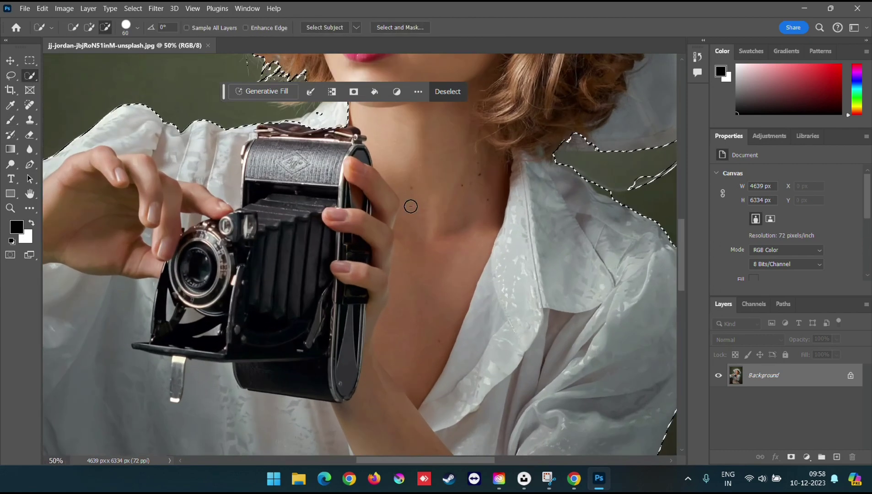
left_click_drag(411, 209, 348, 302)
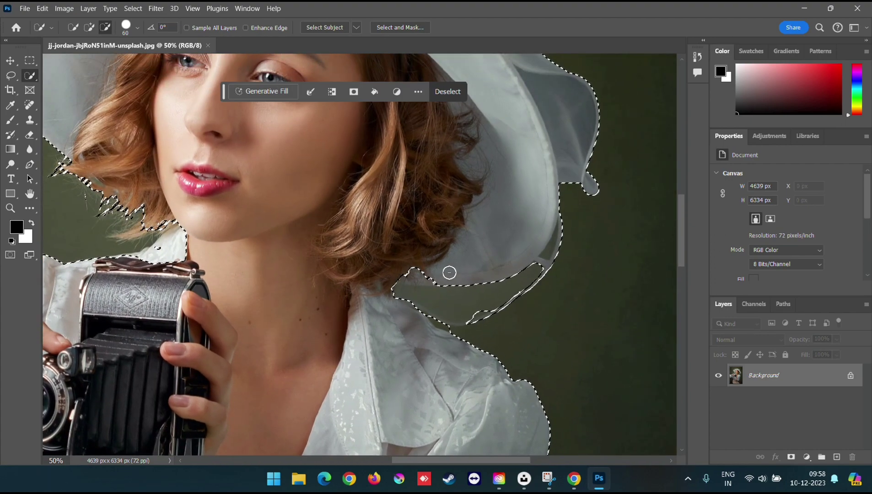
left_click_drag(471, 283, 432, 292)
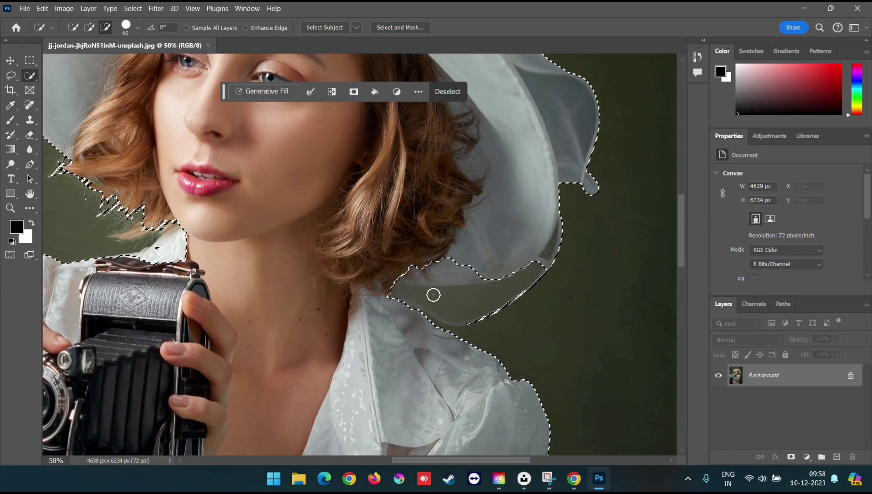
left_click(89, 28)
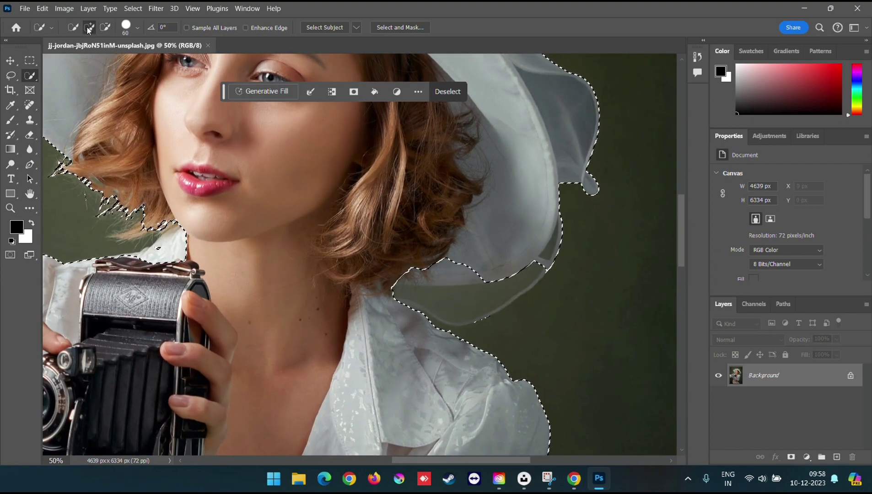
mouse_move(541, 258)
left_mouse_down()
mouse_move(447, 319)
mouse_move(450, 294)
mouse_move(440, 340)
mouse_move(490, 302)
left_mouse_up()
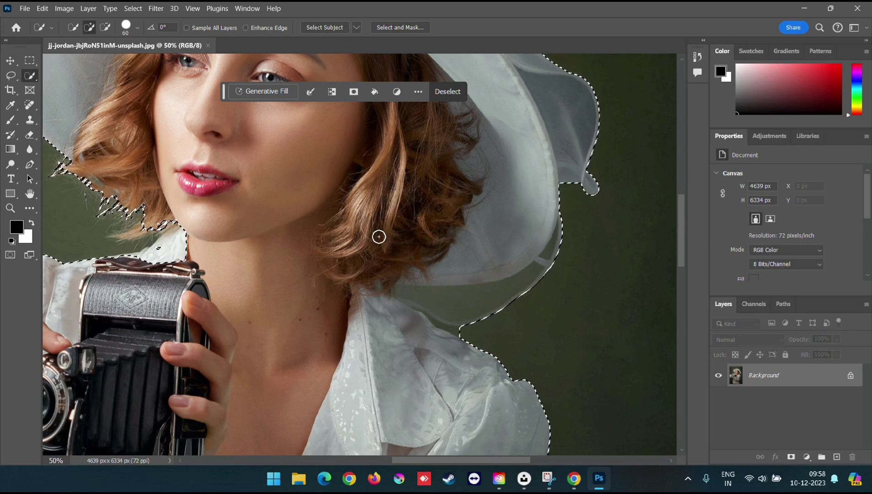
key("ctrl+plus")
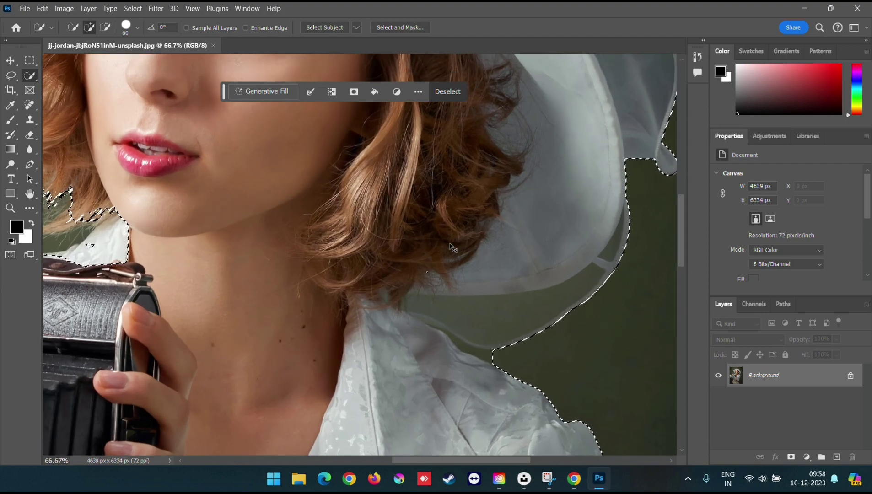
key("ctrl+plus")
key("ctrl+plus")
key("ctrl+plus")
mouse_move(449, 243)
left_mouse_down()
mouse_move(413, 196)
mouse_move(220, 86)
mouse_move(294, 97)
mouse_move(163, 70)
left_mouse_up()
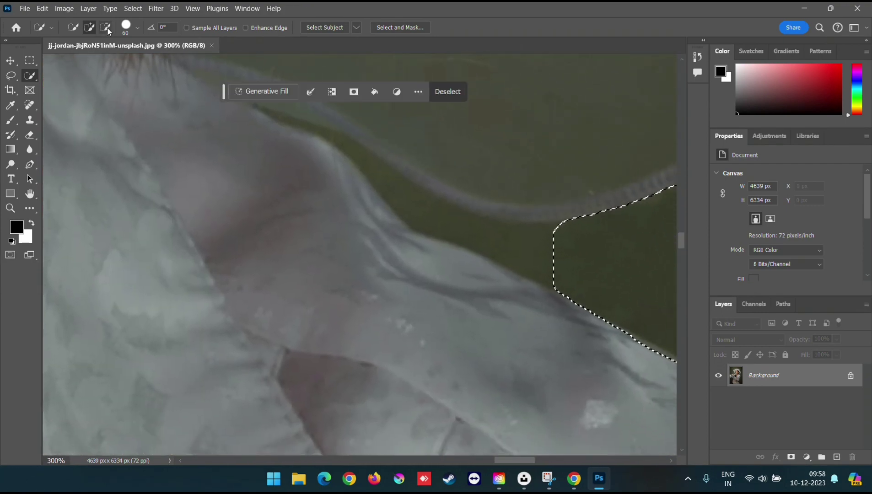
Subtract the green background along the collar with a size-4 Quick Selection brush
left_click(106, 28)
key("bracketleft")
key("bracketleft")
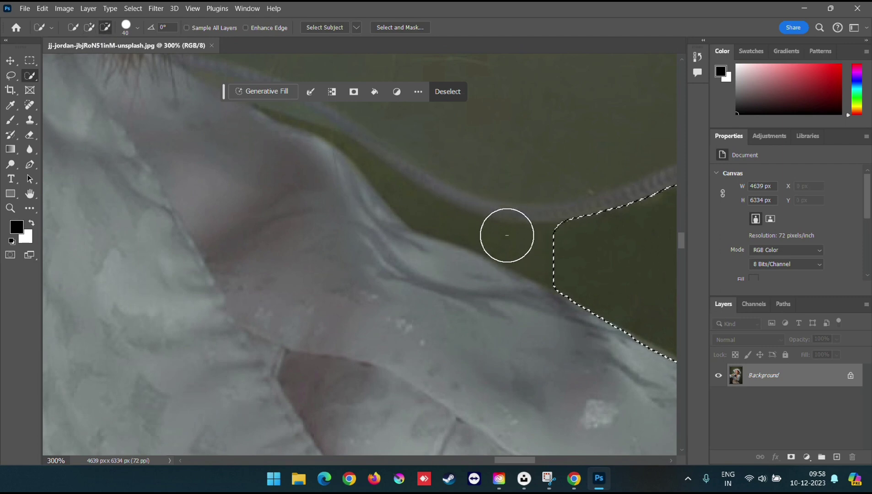
key("bracketleft")
key("bracketleft")
key("bracketleft")
key("bracketleft")
key("bracketleft")
key("bracketleft")
key("bracketleft")
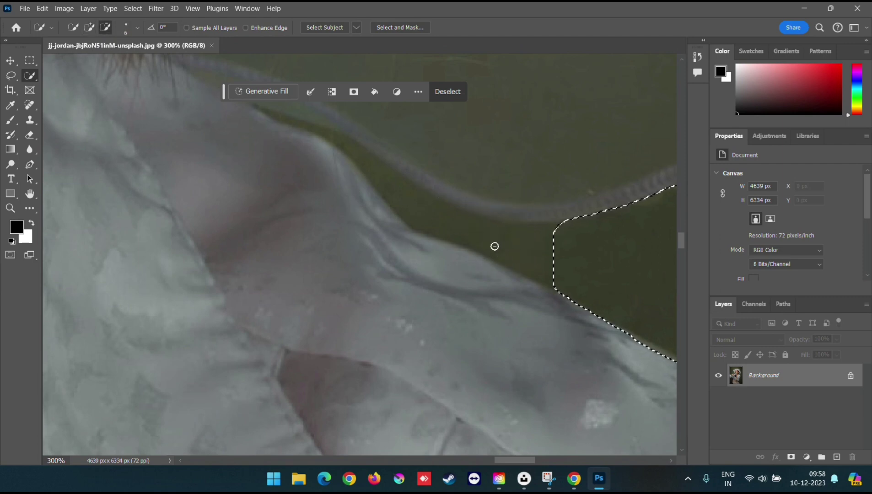
key("bracketleft")
key("bracketleft")
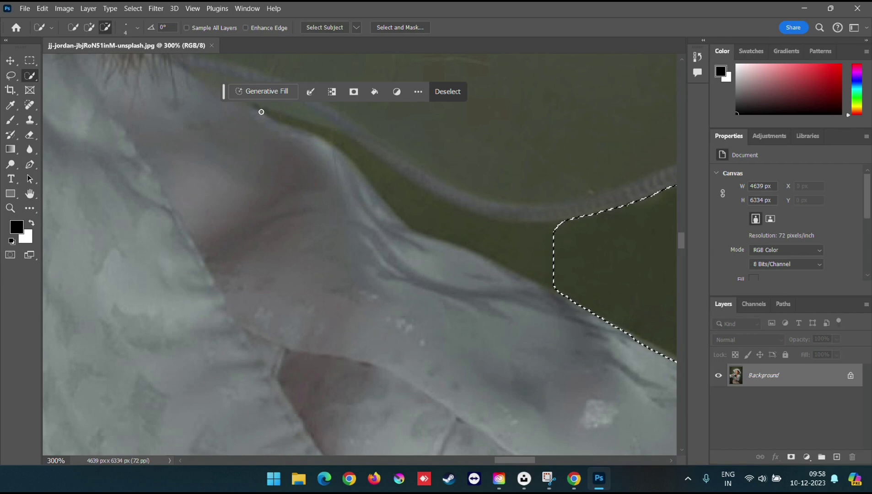
key("bracketleft")
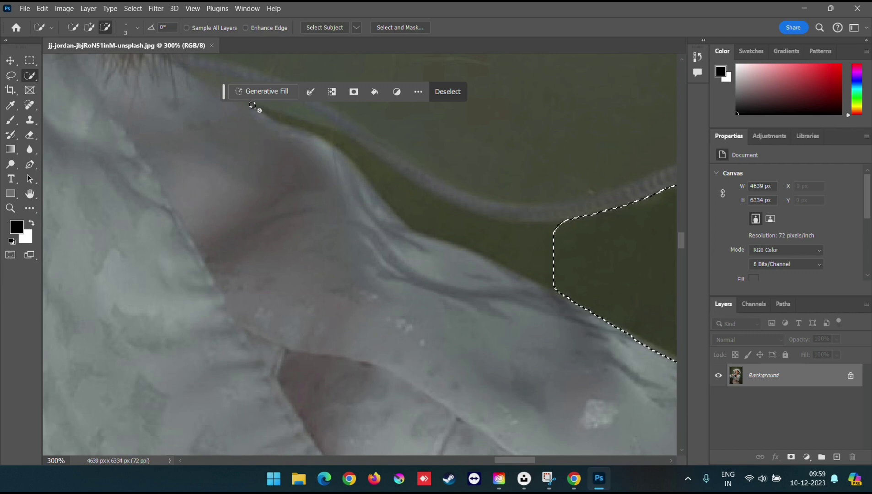
mouse_move(287, 121)
left_mouse_down()
mouse_move(509, 246)
mouse_move(544, 252)
left_mouse_up()
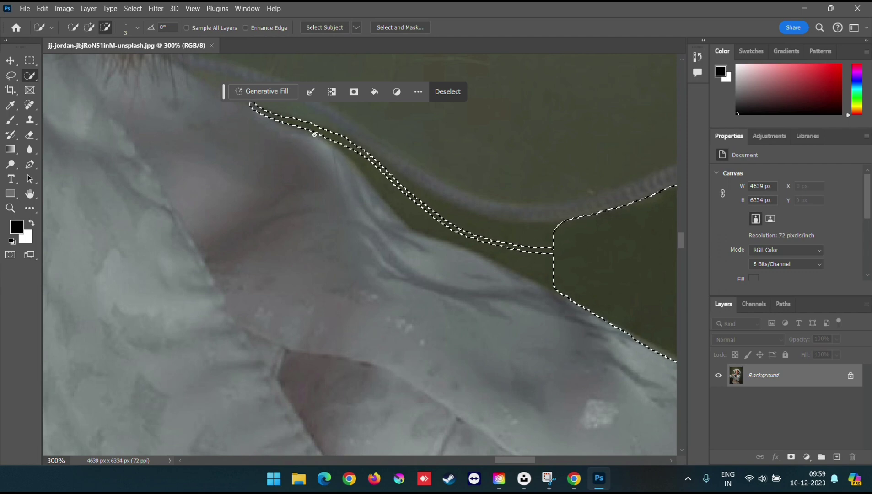
left_click(325, 124)
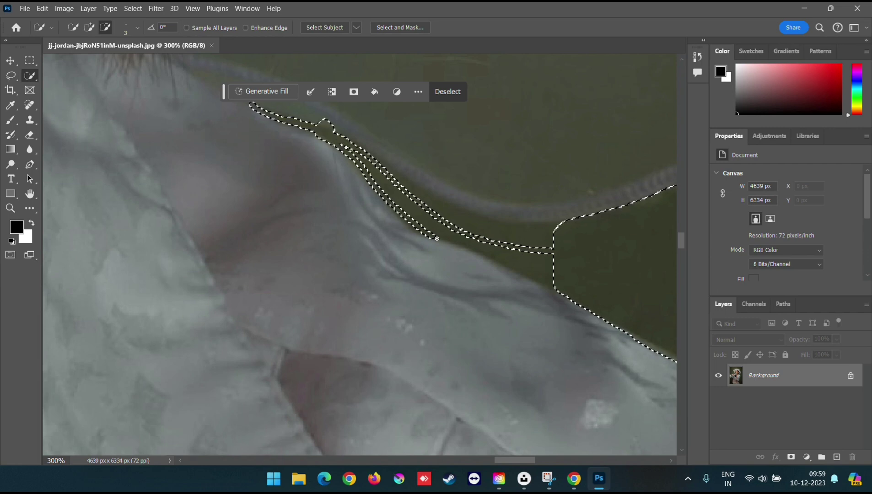
left_click_drag(504, 261, 540, 280)
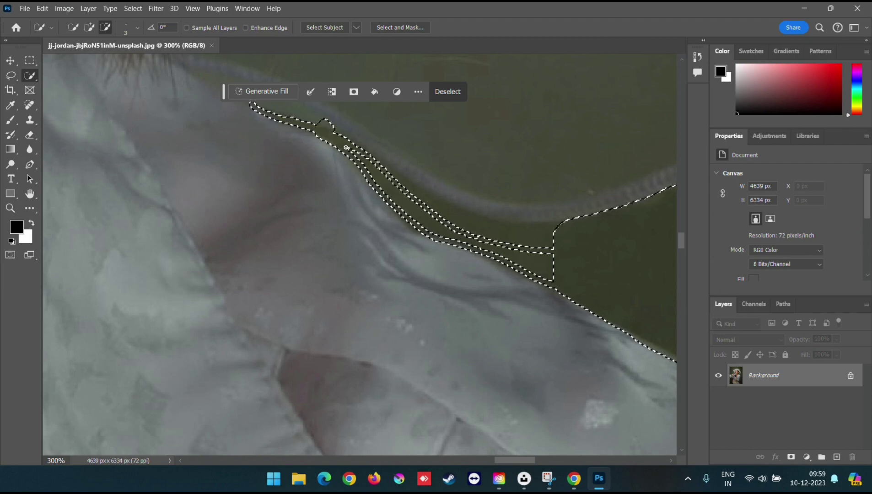
Remove the remaining green gaps and stripes between the collar and hat brim, then view the whole photo
left_click_drag(347, 148, 368, 163)
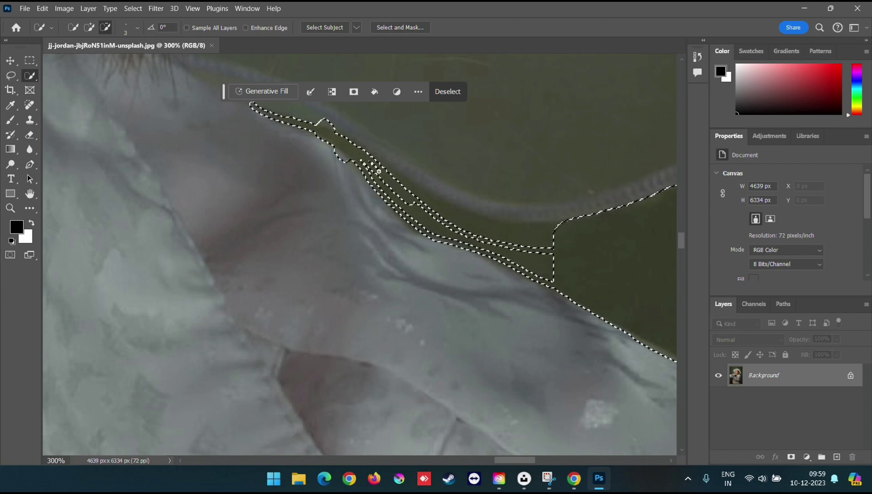
left_click_drag(360, 159, 454, 232)
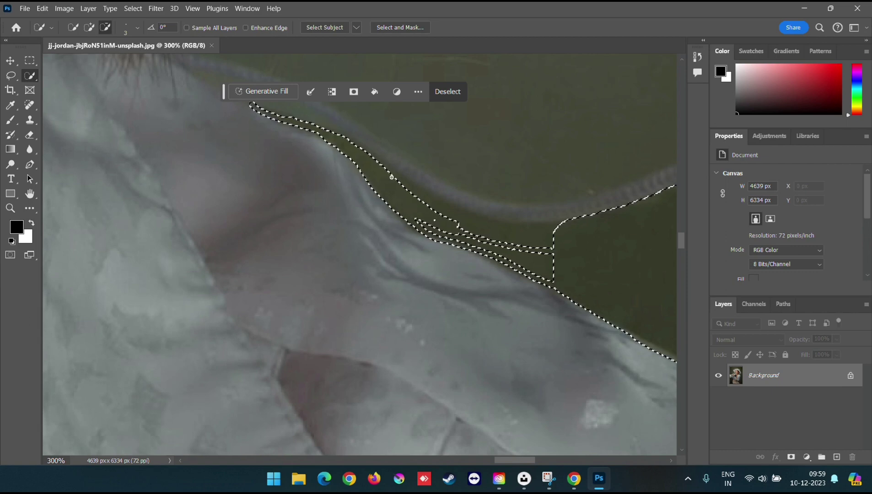
left_click_drag(386, 180, 494, 227)
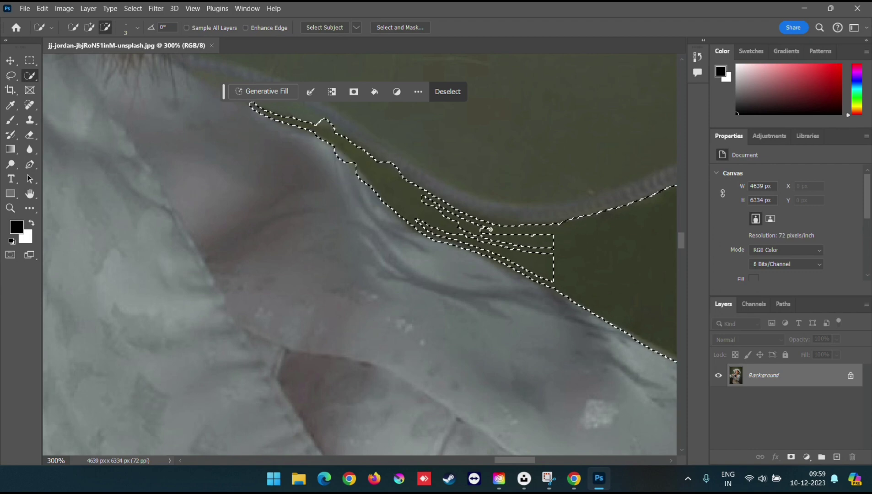
left_click(487, 228)
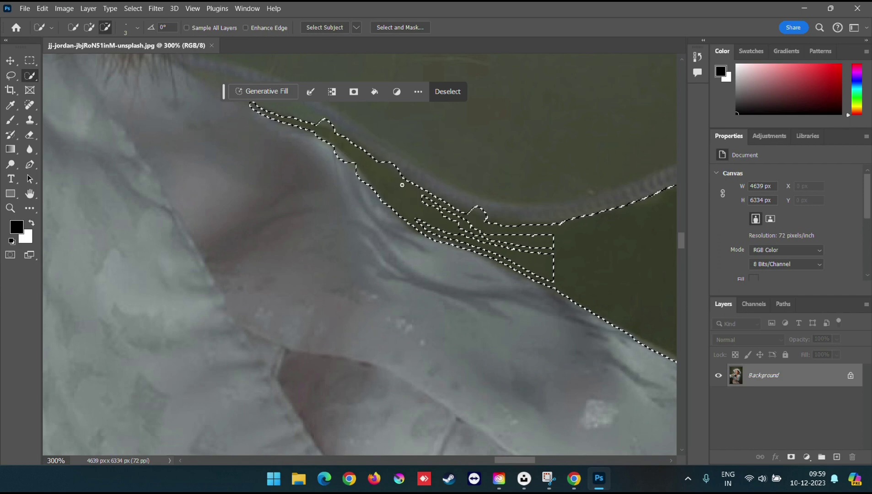
mouse_move(438, 207)
left_mouse_down()
mouse_move(502, 237)
mouse_move(430, 213)
mouse_move(451, 232)
left_mouse_up()
mouse_move(504, 248)
left_mouse_down()
mouse_move(544, 262)
mouse_move(540, 254)
mouse_move(568, 249)
mouse_move(529, 281)
mouse_move(443, 234)
left_mouse_up()
key("bracketright")
key("bracketright")
key("bracketright")
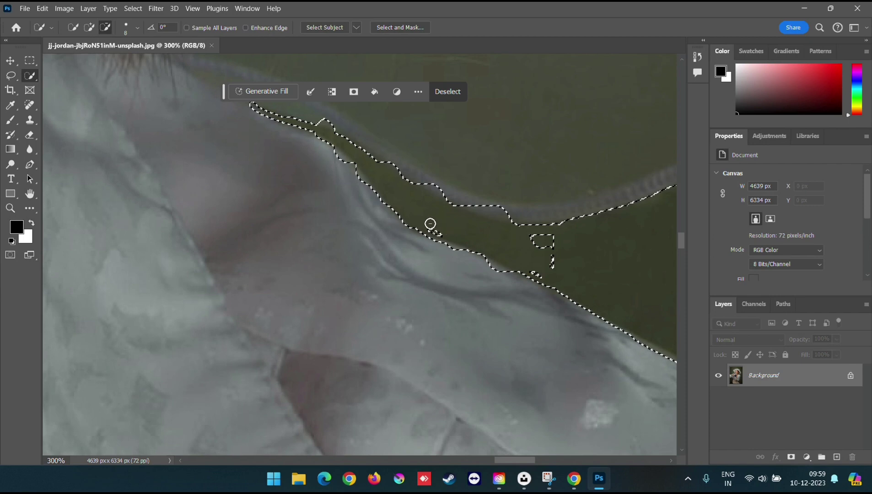
mouse_move(537, 241)
left_mouse_down()
mouse_move(554, 268)
mouse_move(589, 245)
mouse_move(526, 222)
mouse_move(426, 204)
mouse_move(583, 276)
mouse_move(610, 265)
mouse_move(220, 154)
mouse_move(380, 257)
mouse_move(570, 325)
mouse_move(458, 292)
mouse_move(541, 314)
mouse_move(533, 288)
mouse_move(424, 317)
mouse_move(610, 386)
mouse_move(315, 194)
mouse_move(381, 196)
mouse_move(356, 292)
left_mouse_up()
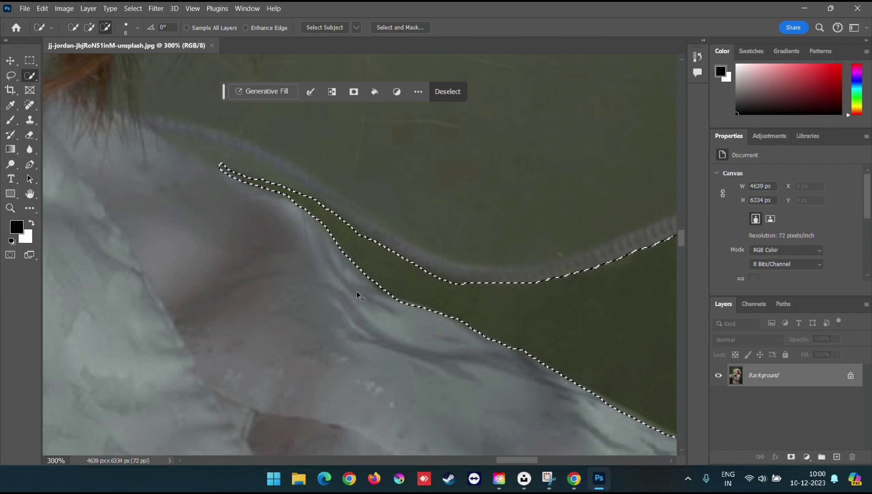
key("ctrl+0")
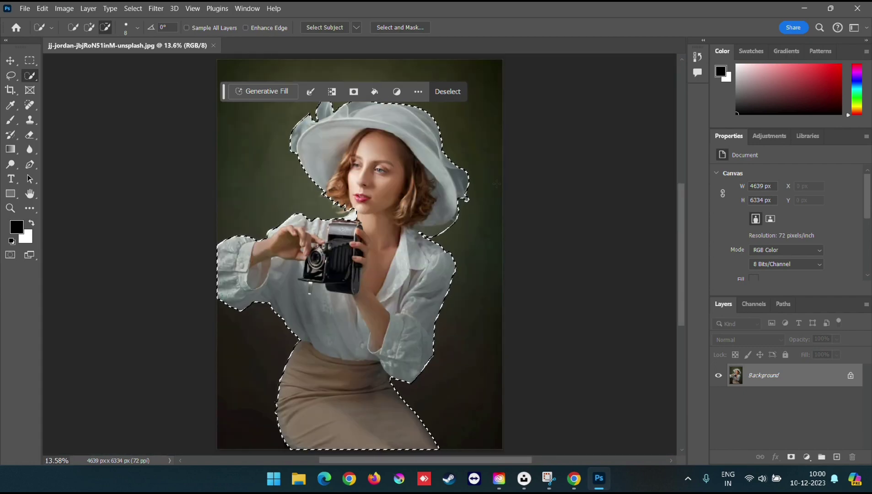
Add a layer mask that hides the green backdrop, leaving the woman cut out
left_click(792, 457)
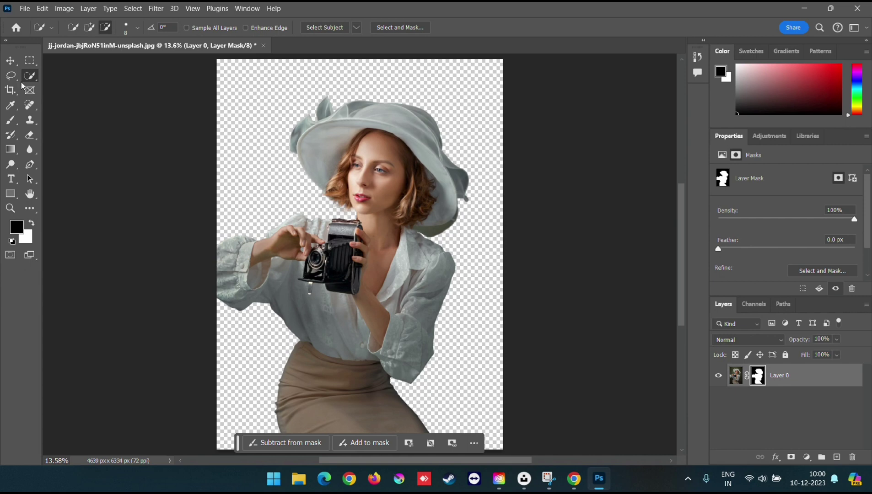
left_click(10, 61)
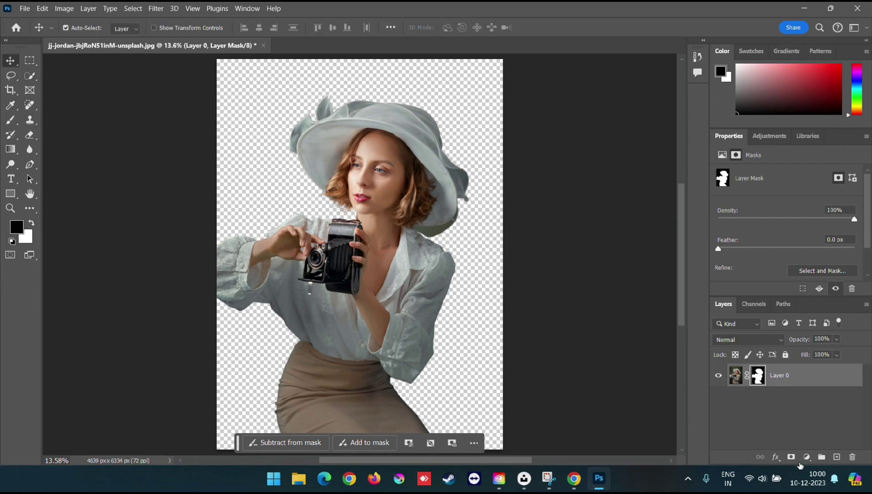
Add a black-to-white radial Gradient Fill layer
left_click(808, 460)
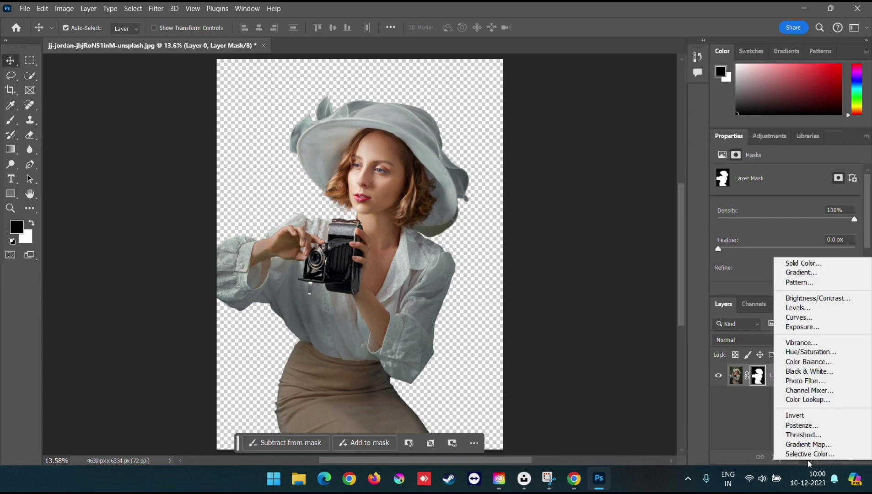
left_click(829, 278)
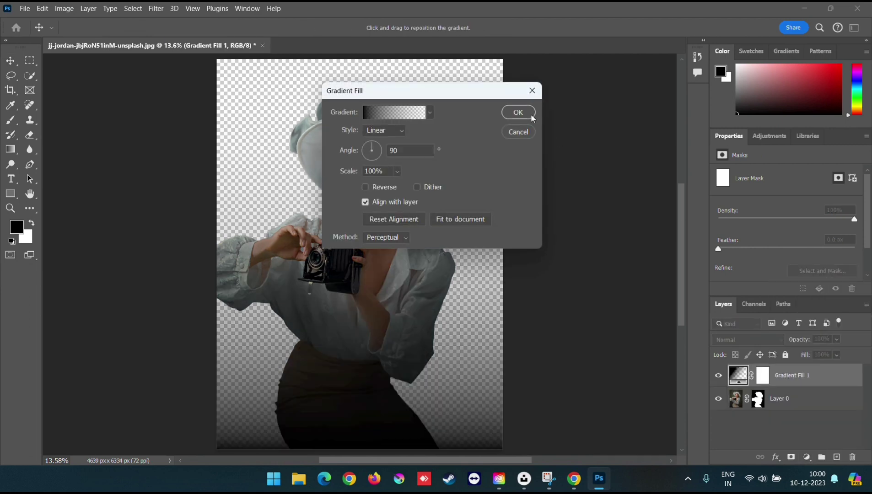
left_click(428, 113)
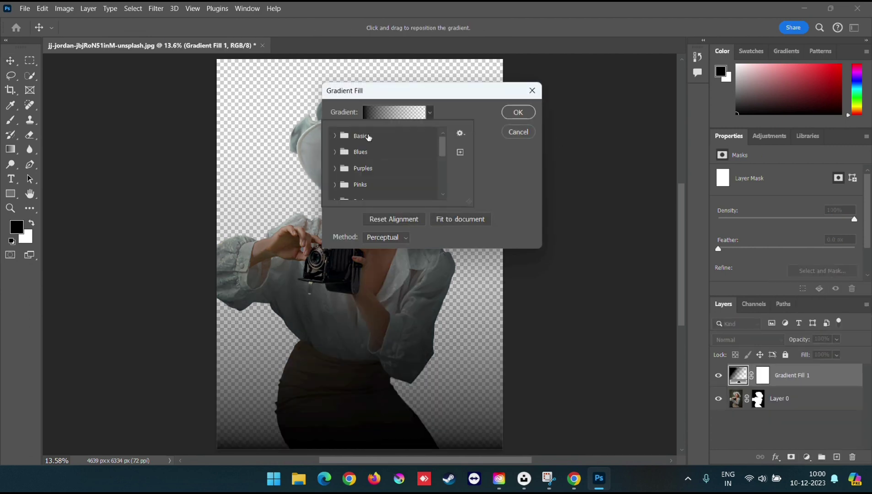
left_click(333, 135)
left_click(351, 157)
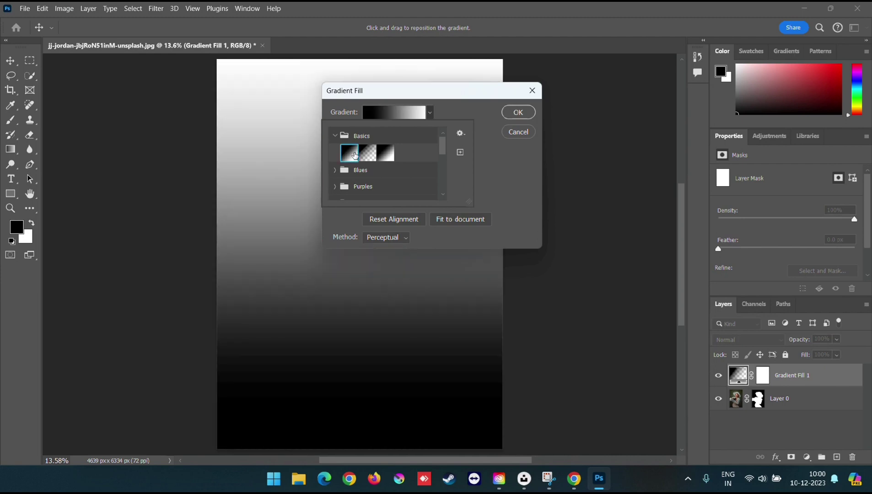
left_click(481, 123)
left_click(382, 130)
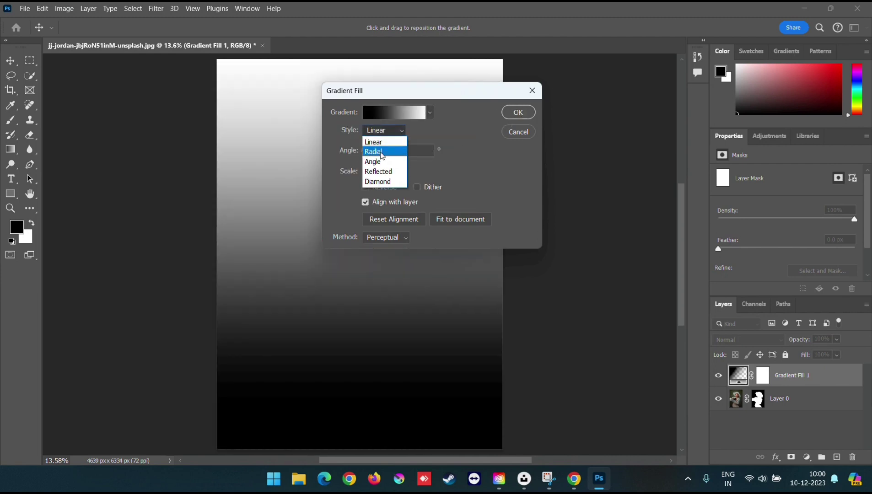
left_click(382, 153)
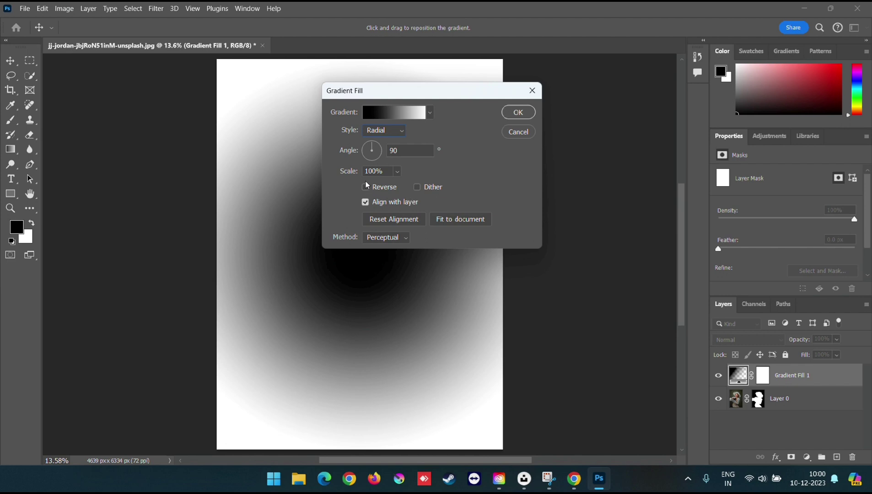
Reverse the gradient so the centre is white, scale it to about 272%, and apply it
left_click(397, 171)
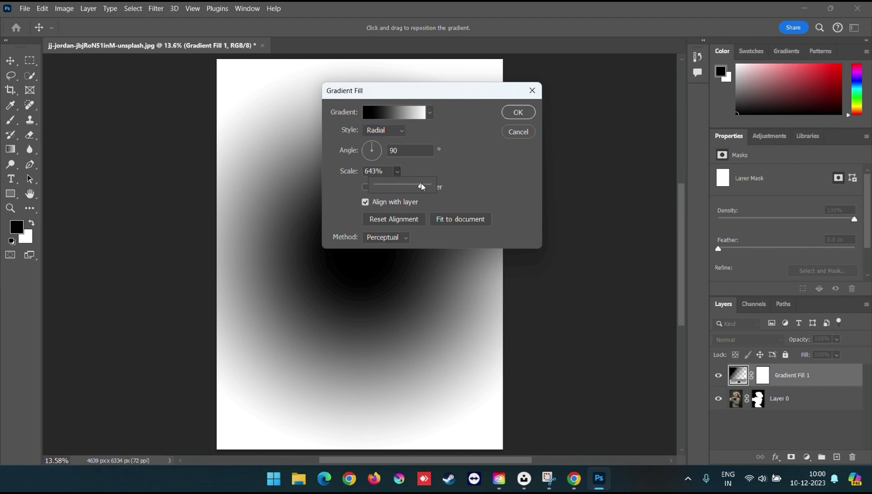
left_click_drag(422, 187, 397, 185)
left_click(395, 179)
left_click(365, 187)
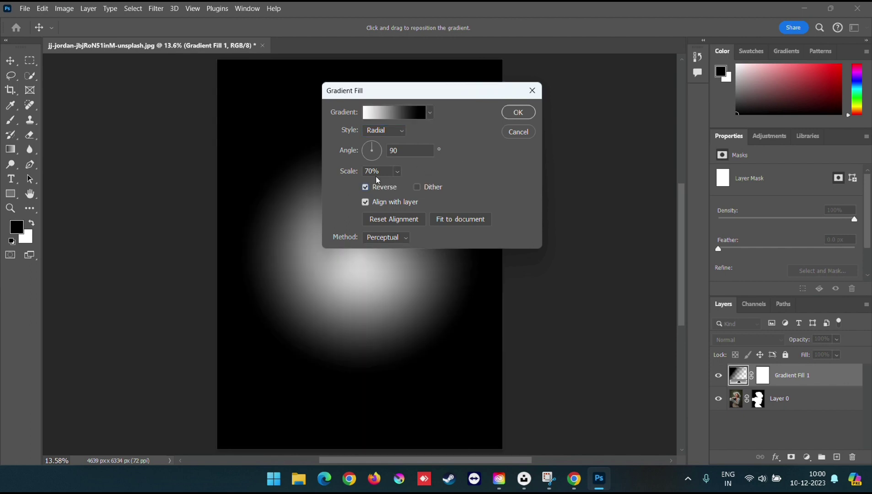
left_click(398, 172)
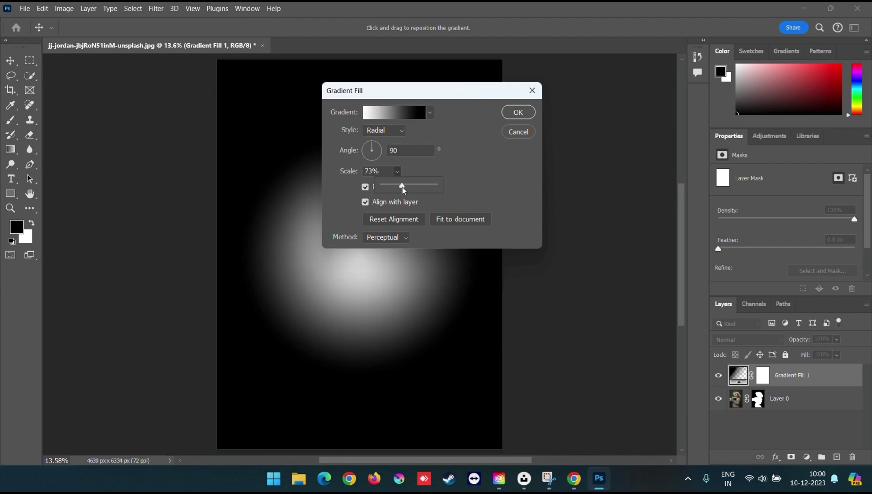
left_click_drag(403, 189, 425, 189)
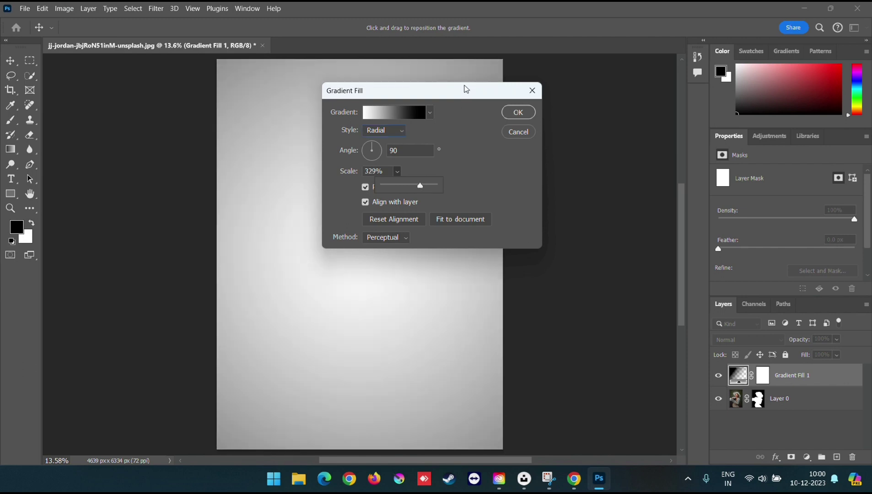
left_click_drag(465, 88, 768, 98)
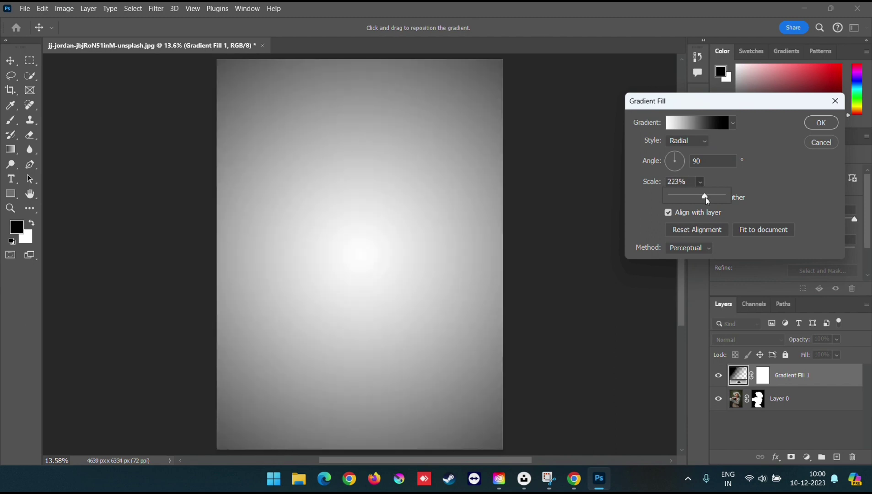
left_click_drag(705, 196, 708, 198)
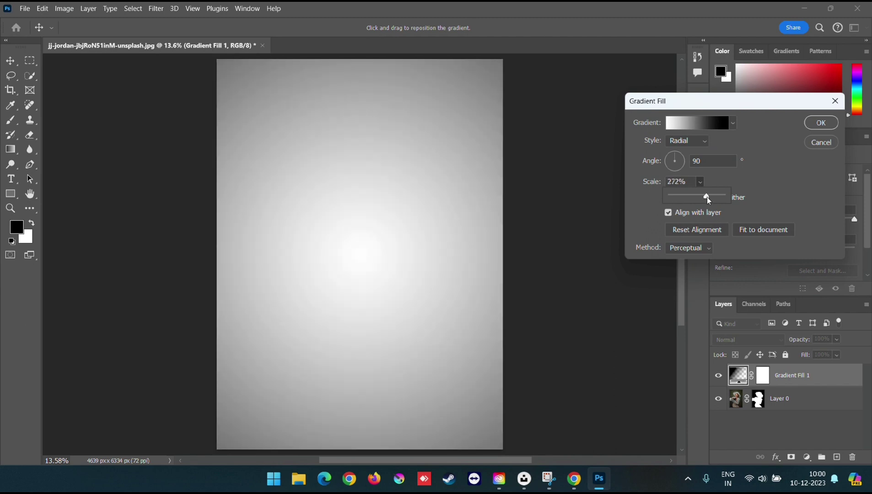
left_click(815, 123)
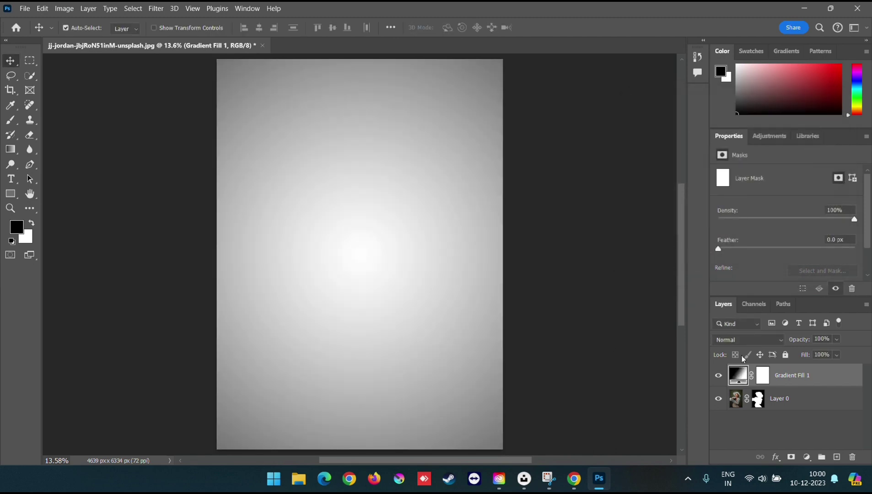
Convert Layer 0 to a smart object and move it above Gradient Fill 1
left_click(743, 406)
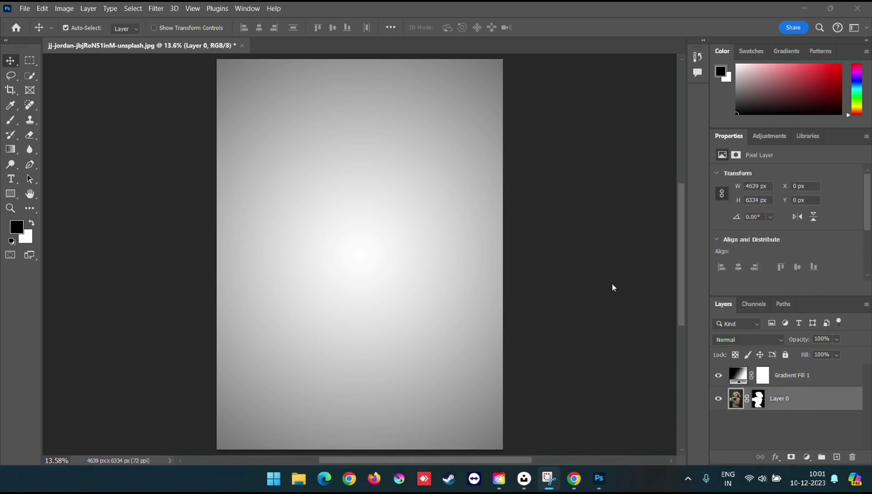
left_click(797, 404)
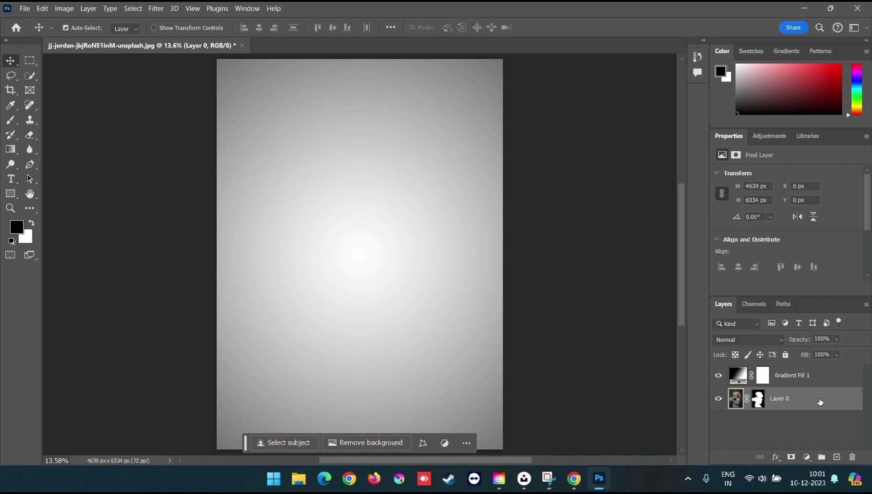
right_click(820, 402)
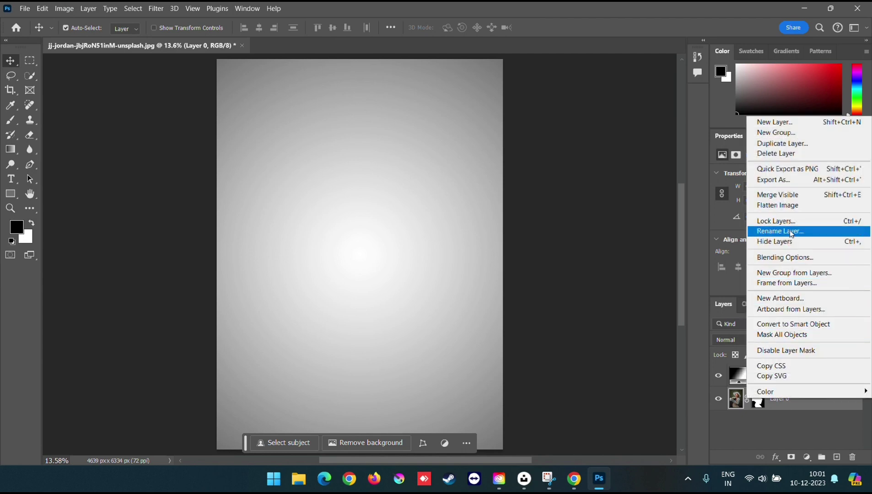
left_click(809, 323)
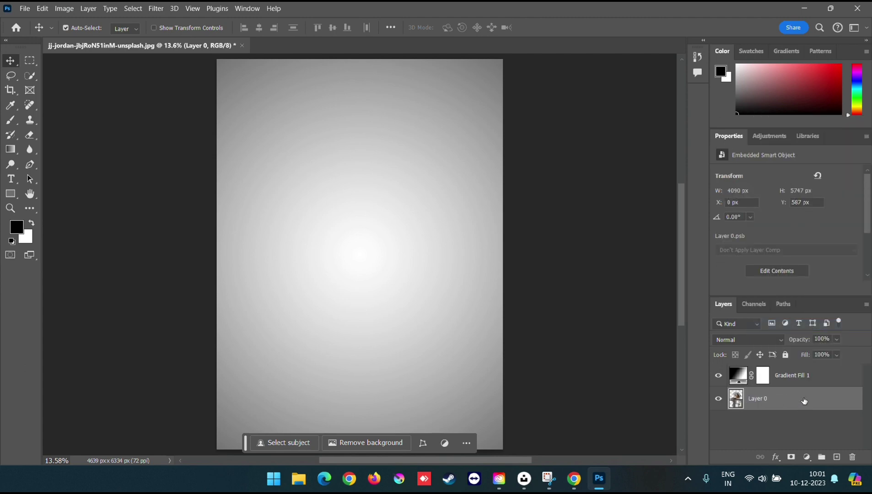
left_click_drag(804, 401, 803, 375)
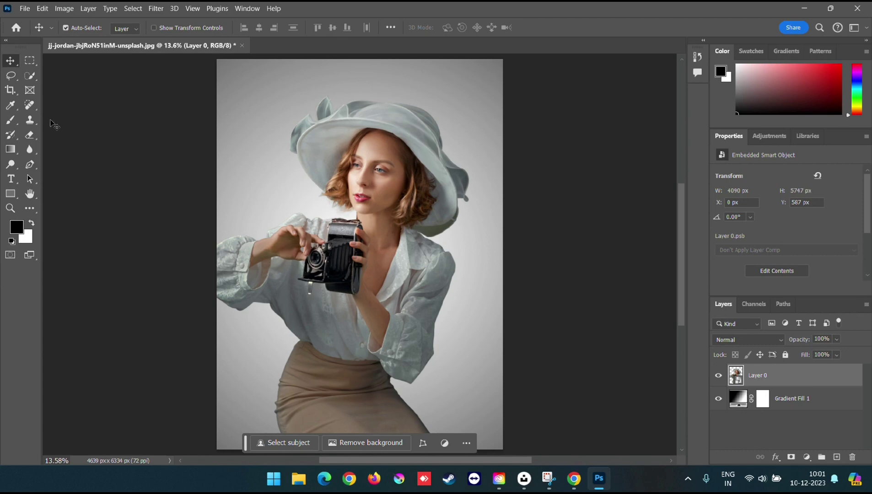
Draw a white-filled rectangle, Rectangle 1, in the upper-left of the canvas beside the hat
left_click(10, 149)
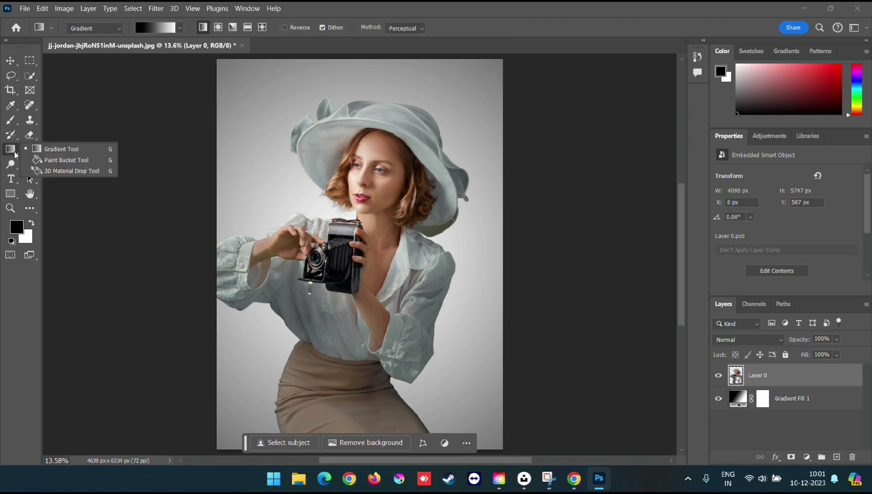
right_click(10, 193)
left_click(43, 196)
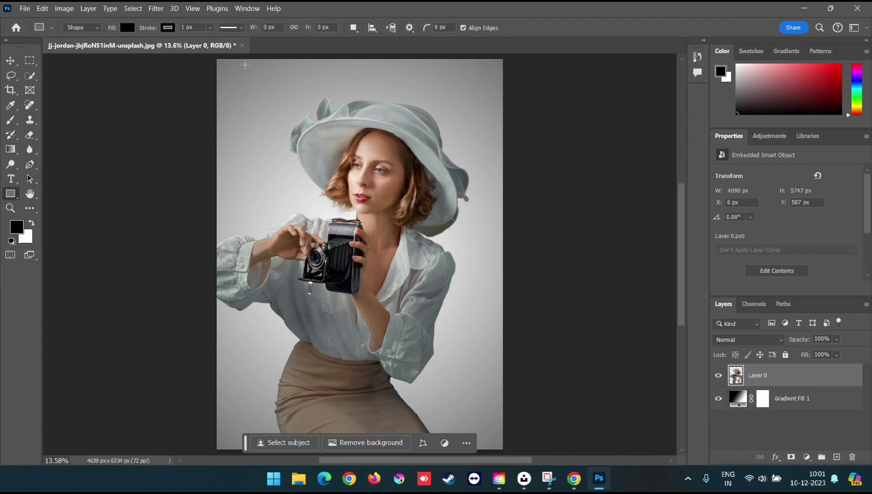
left_click_drag(232, 76, 337, 153)
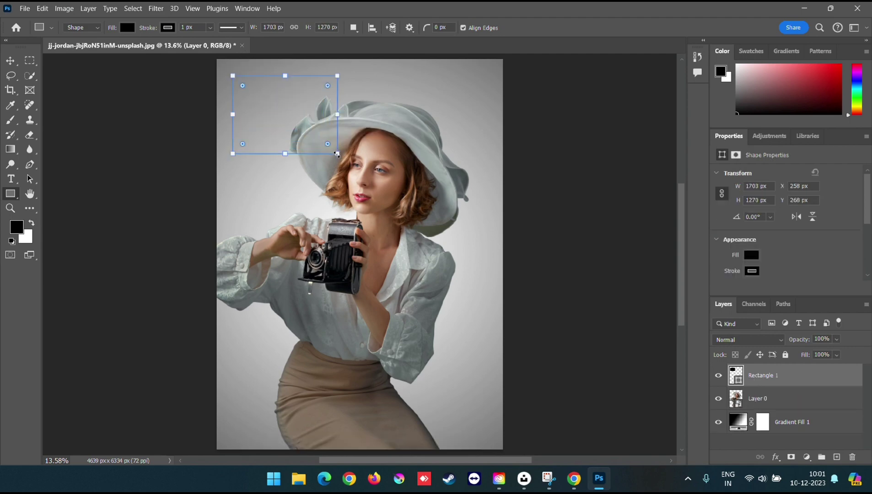
left_click(753, 258)
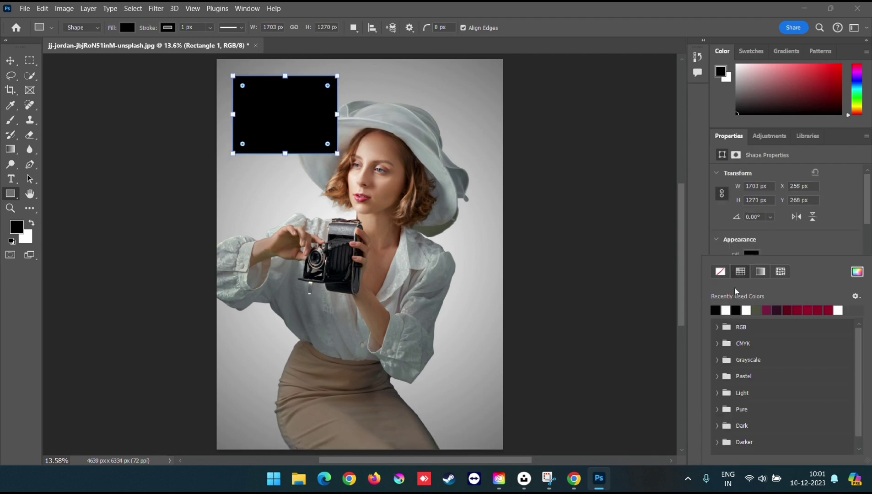
left_click(726, 309)
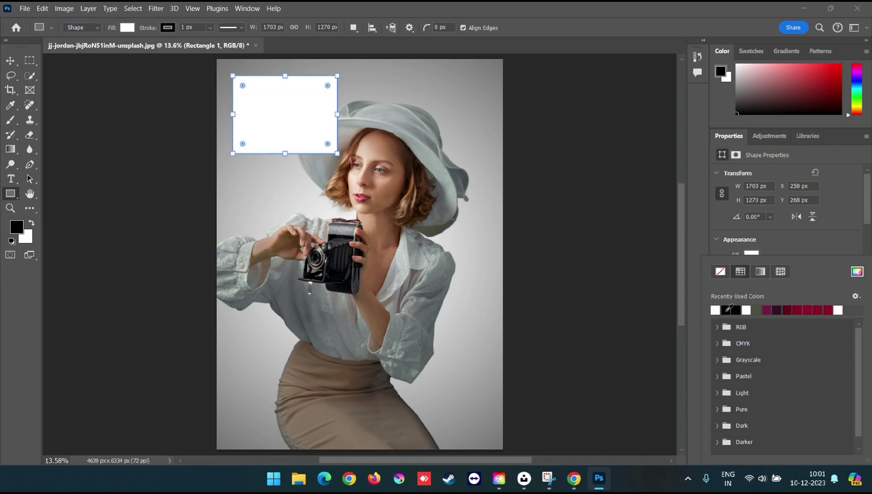
left_click(818, 256)
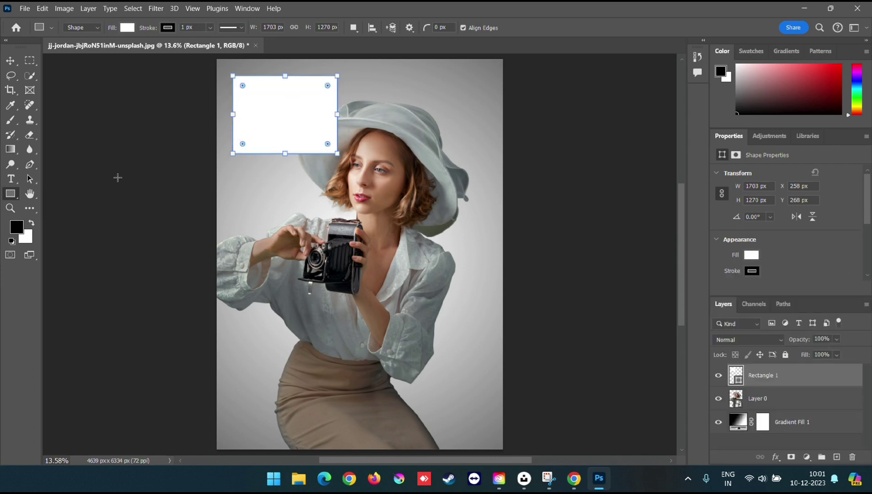
left_click(10, 61)
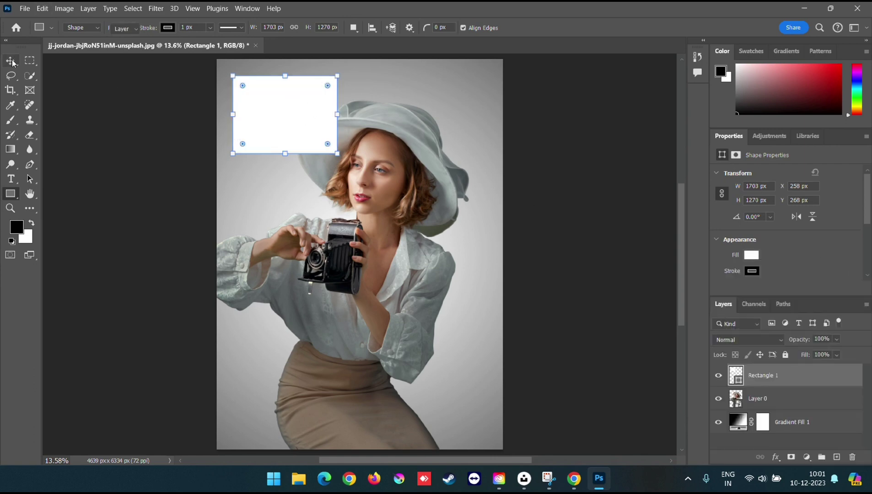
Duplicate Rectangle 1 and free-transform the copy down to about 95%
right_click(805, 386)
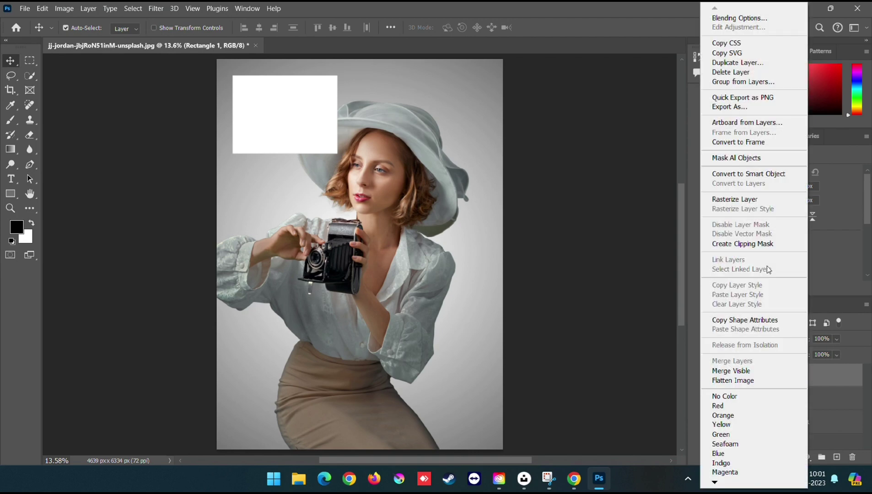
left_click(745, 69)
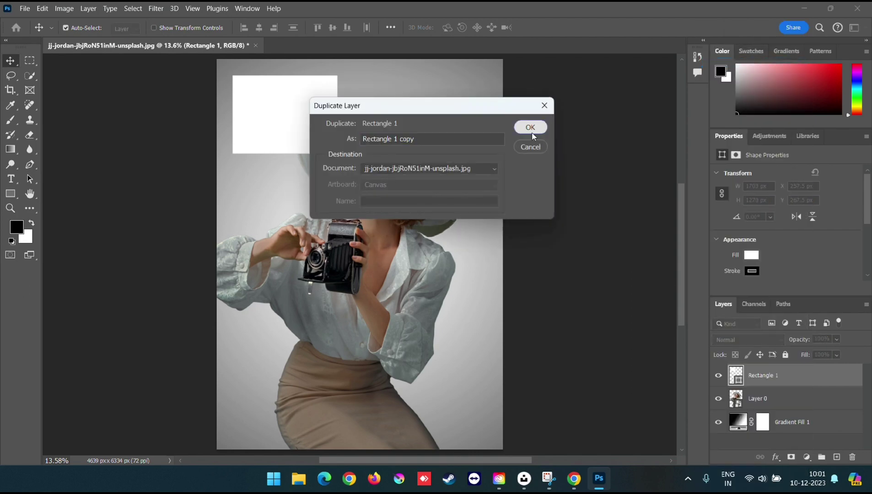
left_click(531, 130)
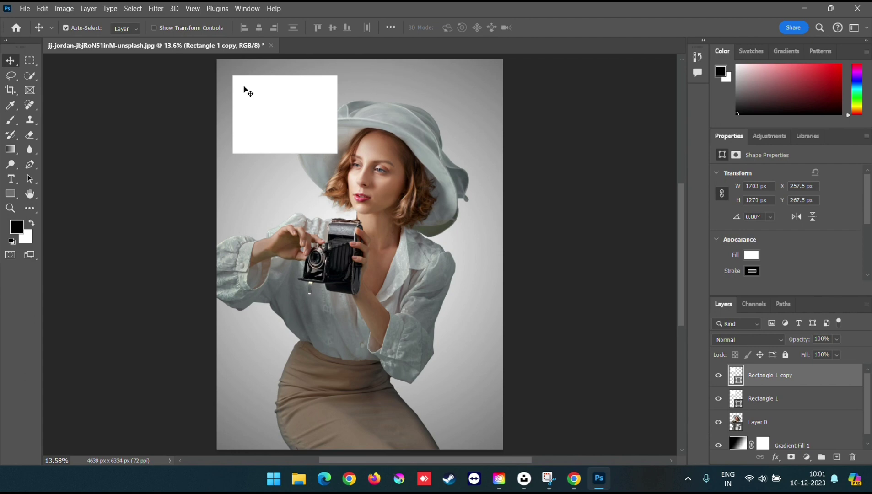
left_click(43, 8)
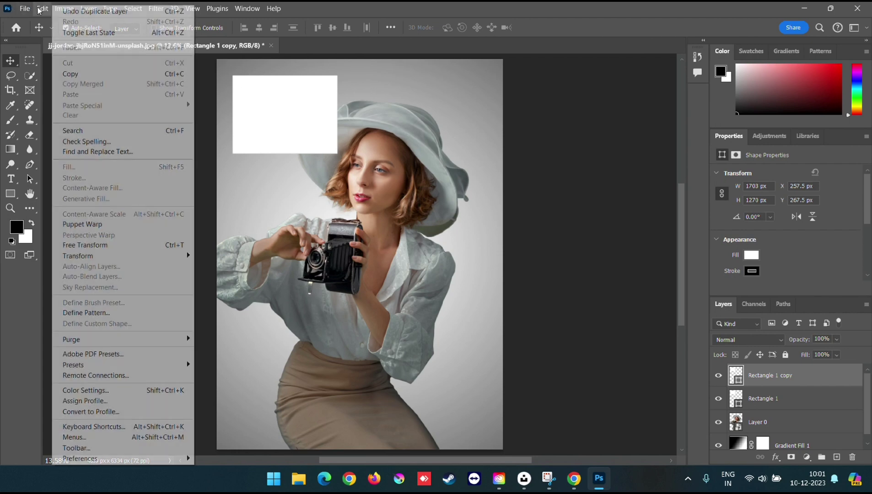
left_click(122, 245)
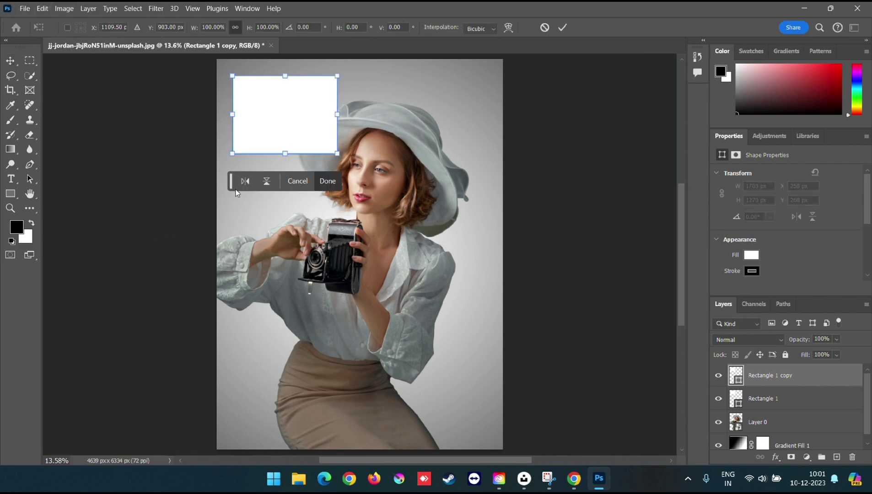
left_click_drag(338, 77, 335, 79)
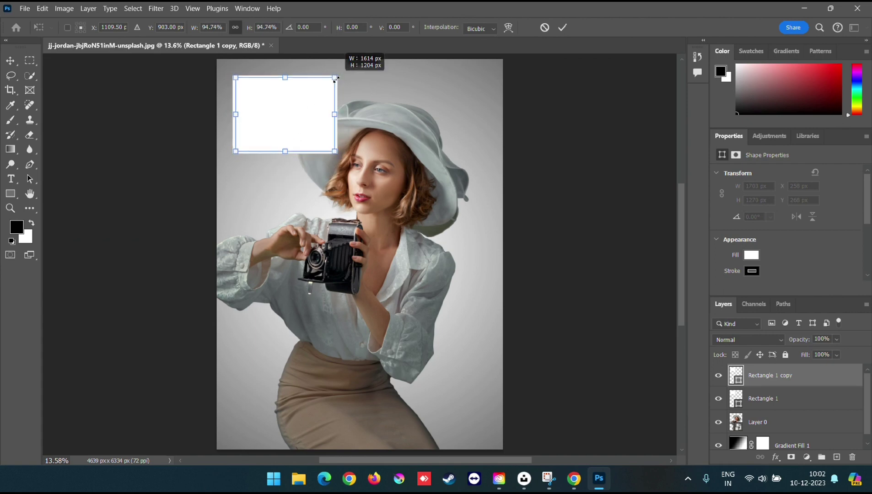
left_click_drag(335, 79, 336, 79)
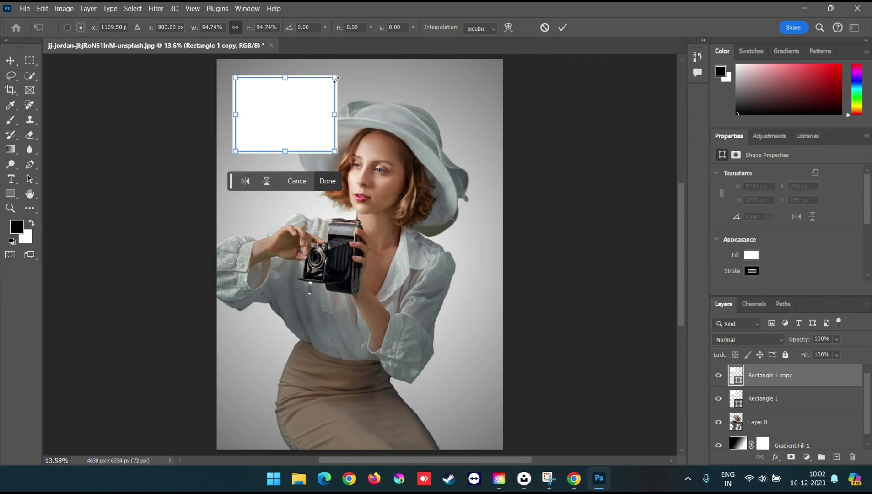
left_click(562, 27)
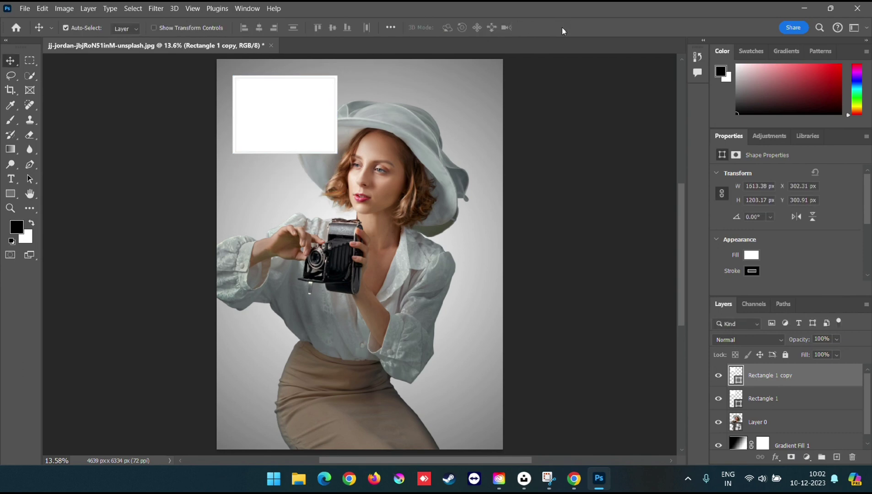
Fill Rectangle 1 copy with black, leaving a thin white border
left_click(752, 256)
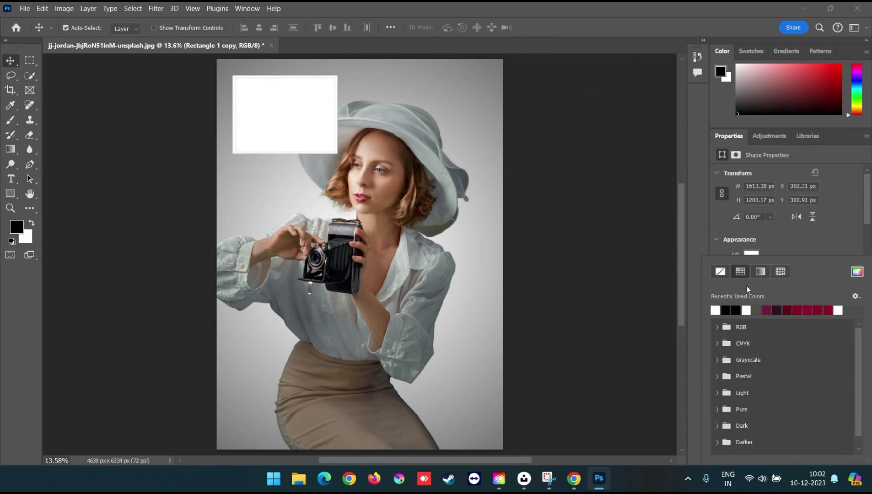
left_click(731, 310)
left_click(836, 245)
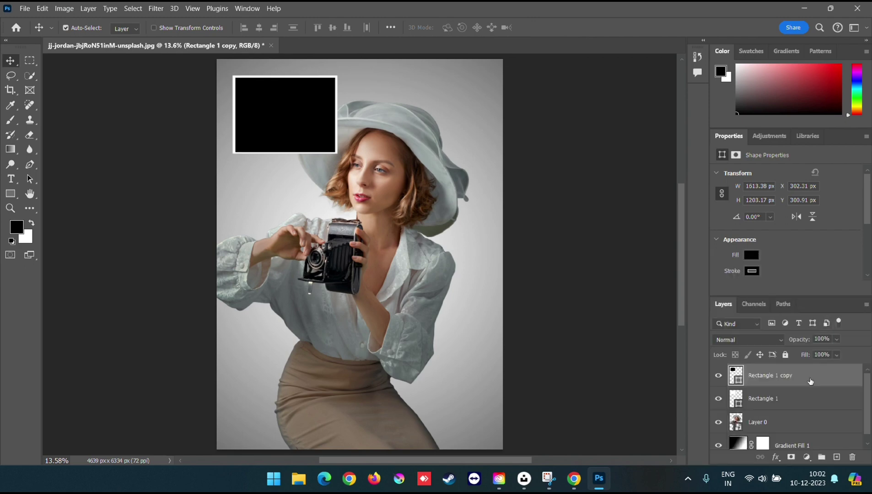
left_click(802, 403)
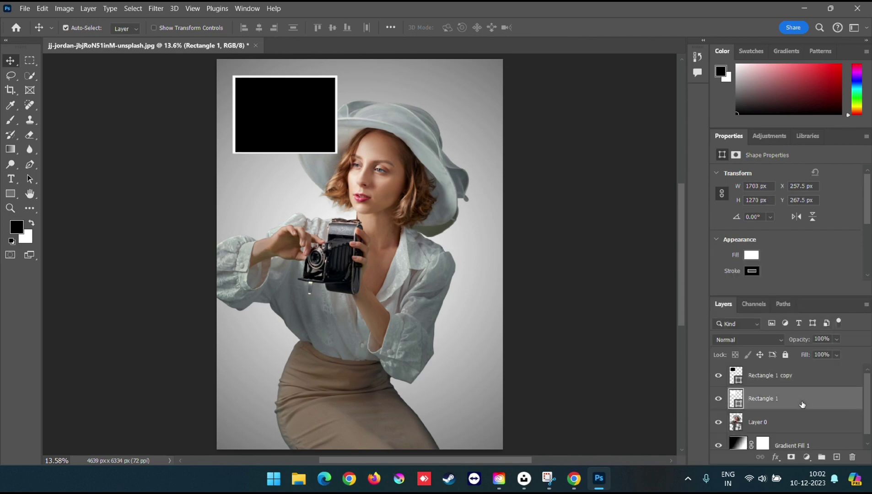
Turn on a Drop Shadow for Rectangle 1 in Blending Options
right_click(801, 402)
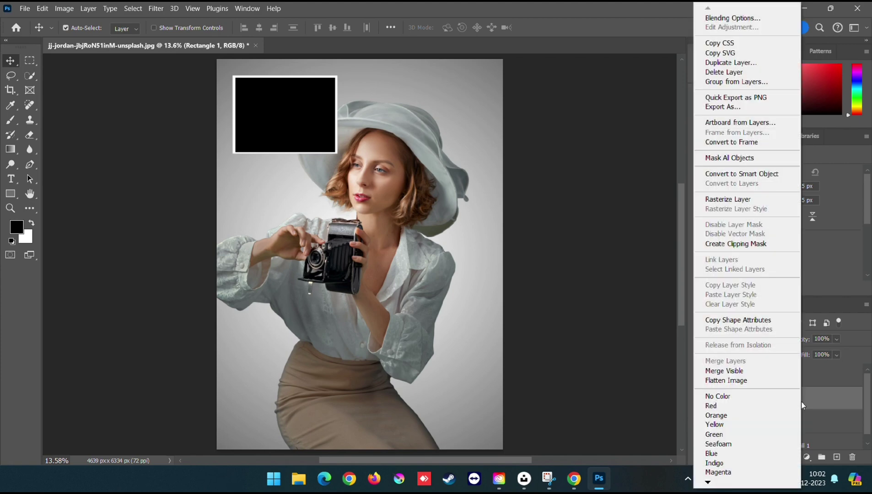
left_click(756, 18)
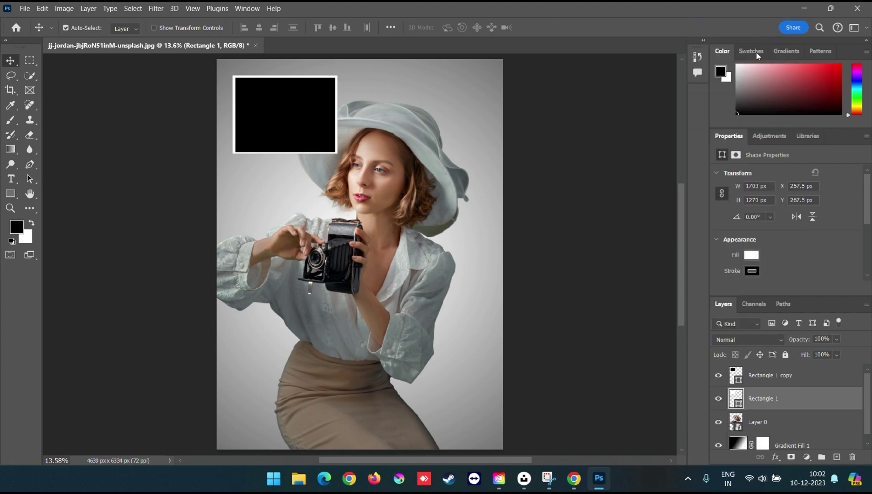
left_click_drag(550, 61, 617, 57)
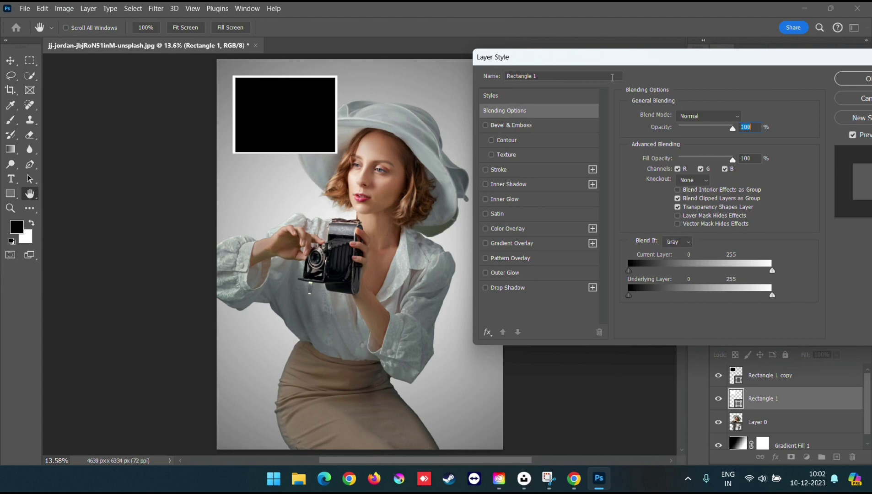
left_click(485, 287)
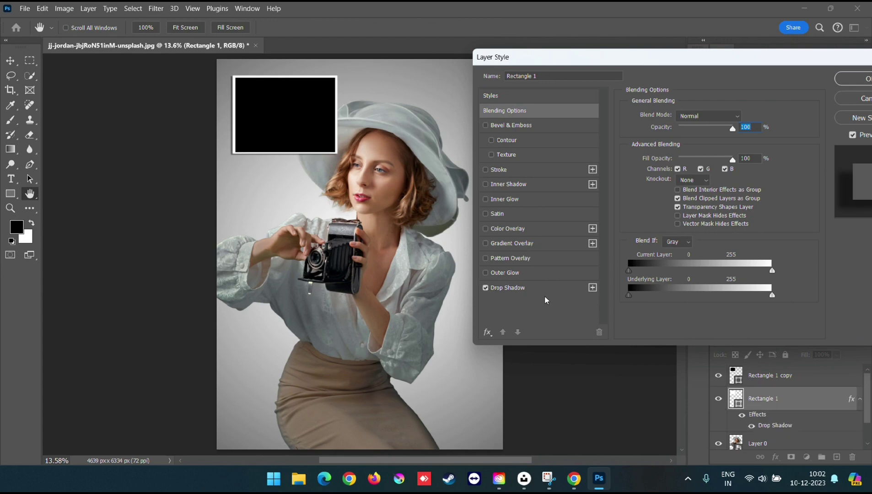
left_click(555, 288)
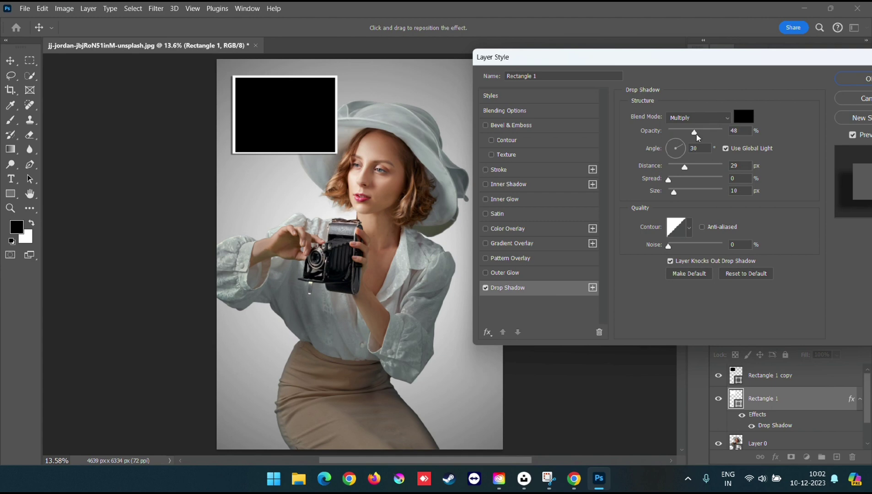
left_click(693, 148)
type("90")
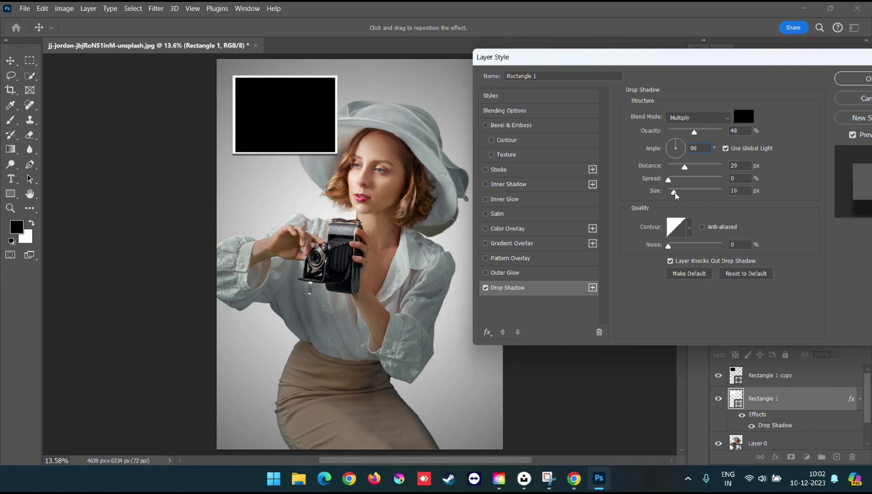
Set the shadow to 119°, 29 px distance, 6% spread, 35 px size, 54% opacity
mouse_move(674, 194)
left_mouse_down()
mouse_move(685, 170)
mouse_move(674, 179)
left_mouse_up()
key("Tab")
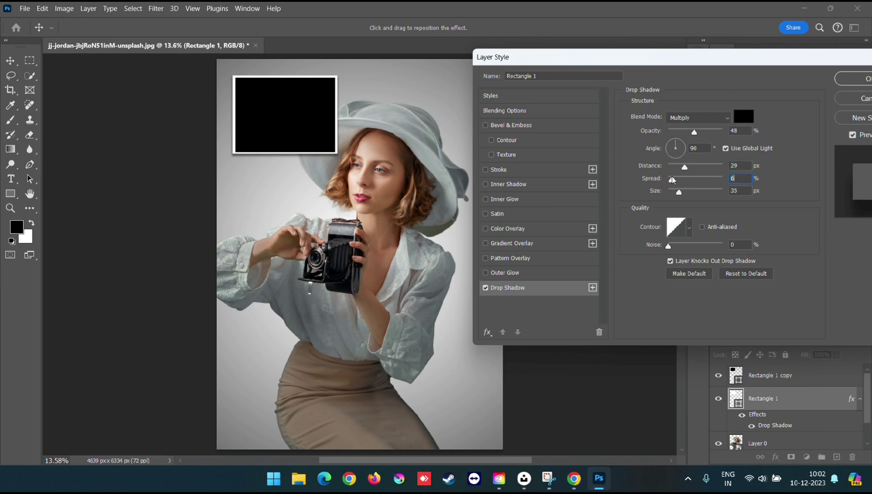
left_click_drag(695, 136, 700, 139)
left_click_drag(838, 57, 731, 69)
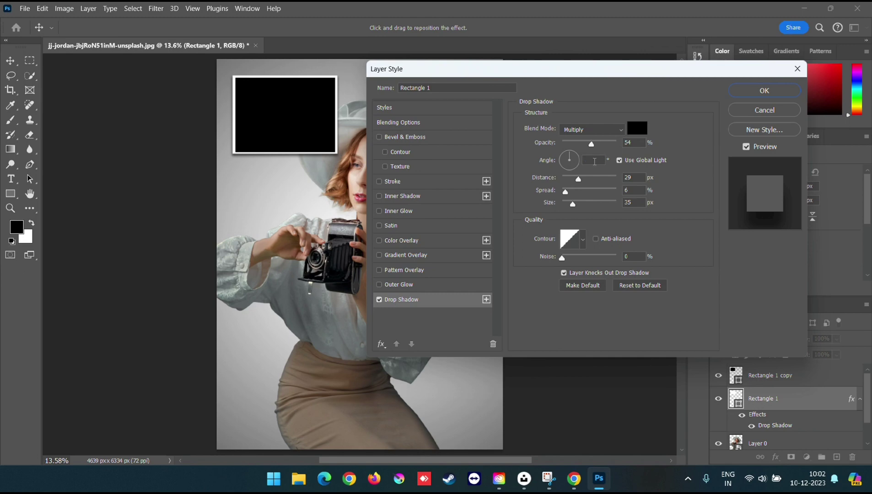
left_click(594, 161)
key("Up")
key("Up")
key("Up")
key("Up")
key("Up")
key("Up")
key("Up")
key("Up")
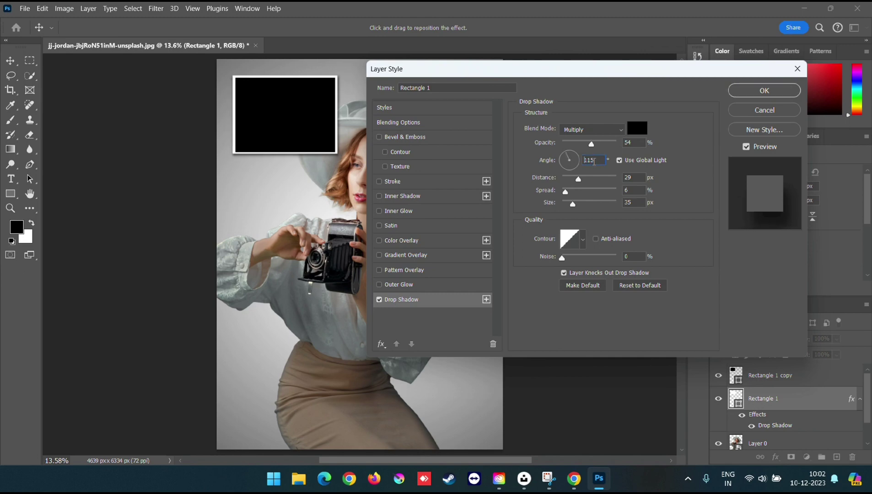
key("Up")
key("Up")
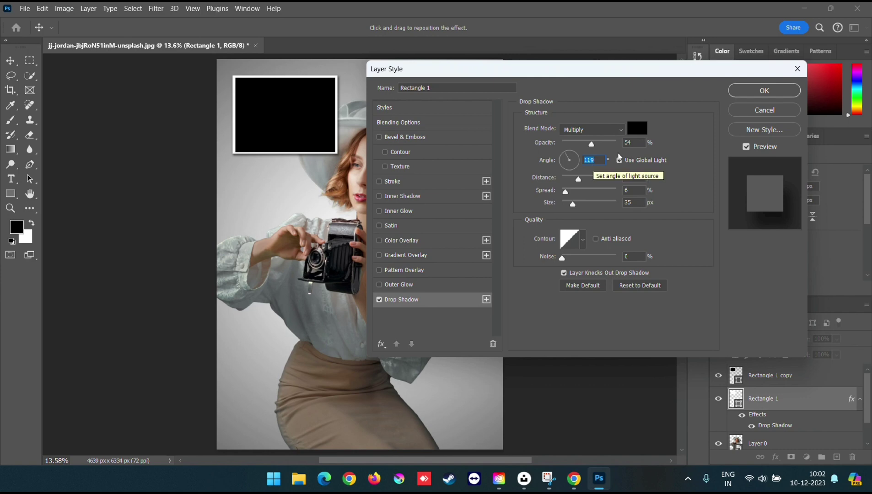
left_click(782, 91)
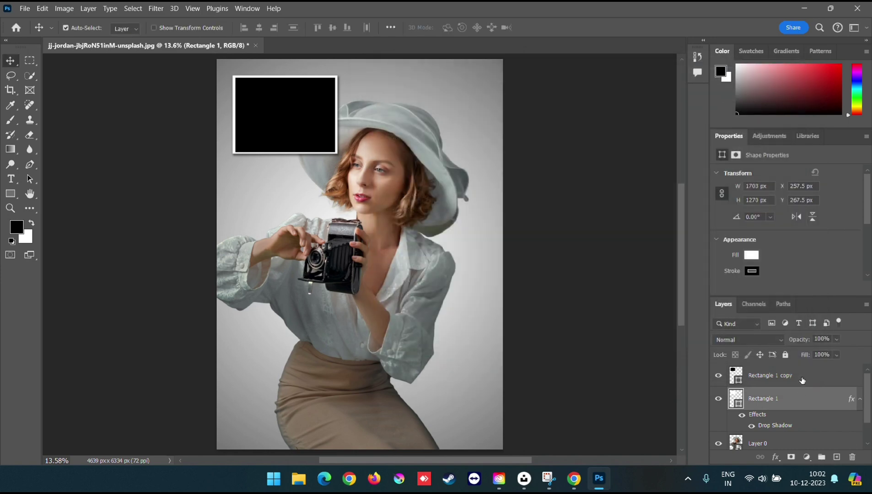
Move Layer 0 to the top of the layer stack and shift the frame down
left_click(802, 380, "shift")
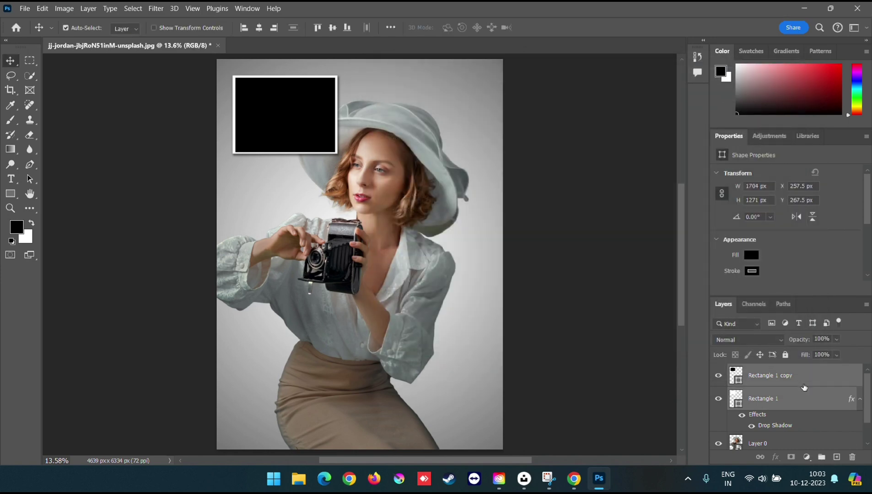
double_click(808, 446)
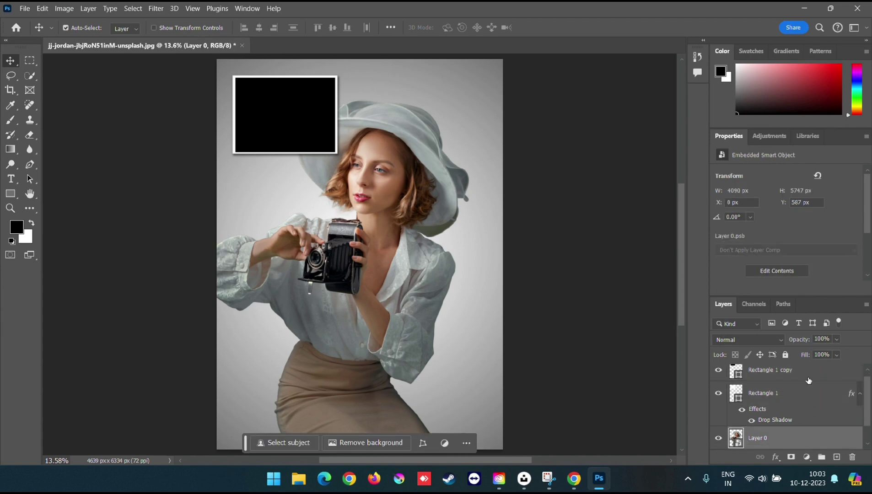
left_click(773, 110)
left_click_drag(811, 296, 808, 231)
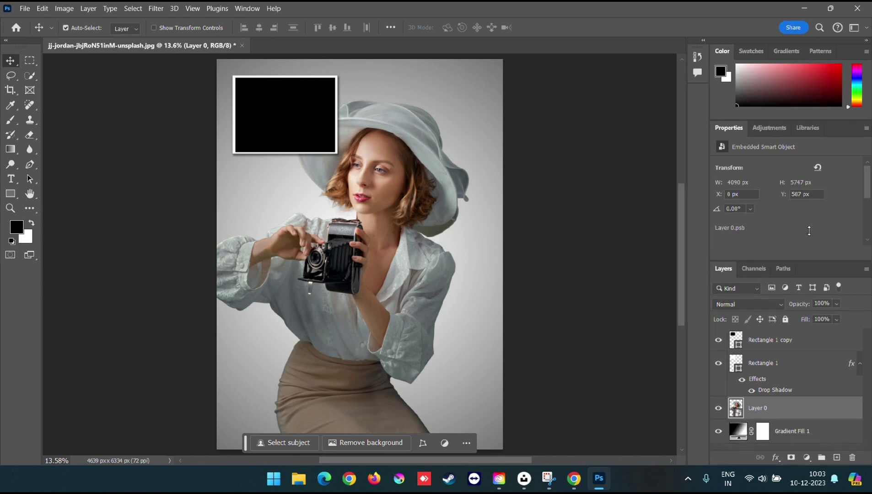
left_click_drag(807, 408, 809, 338)
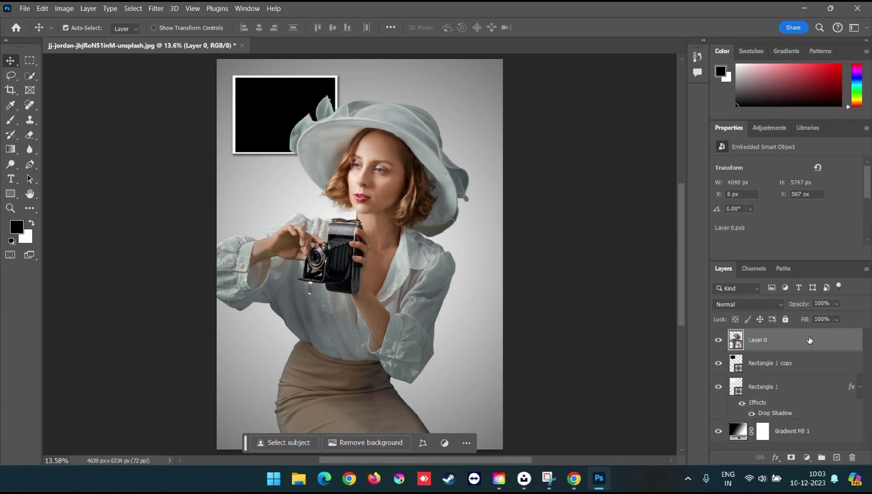
left_click(293, 90)
left_click(773, 393, "shift")
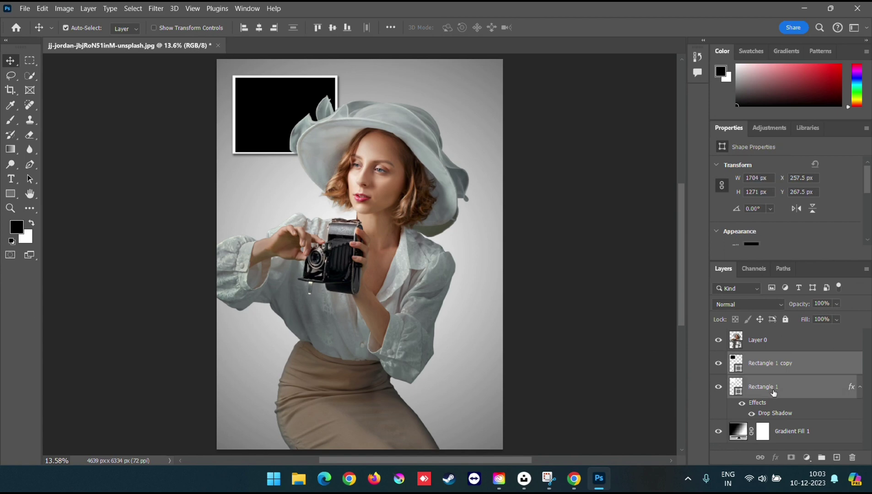
left_click_drag(290, 142, 272, 163)
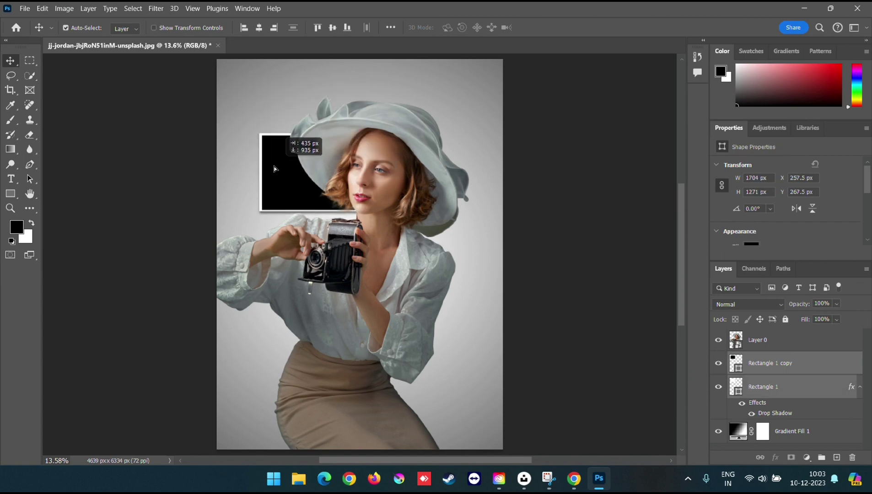
Move both rectangle layers above Layer 0 and place the frame over the woman's face
left_click(759, 344)
left_click(787, 388)
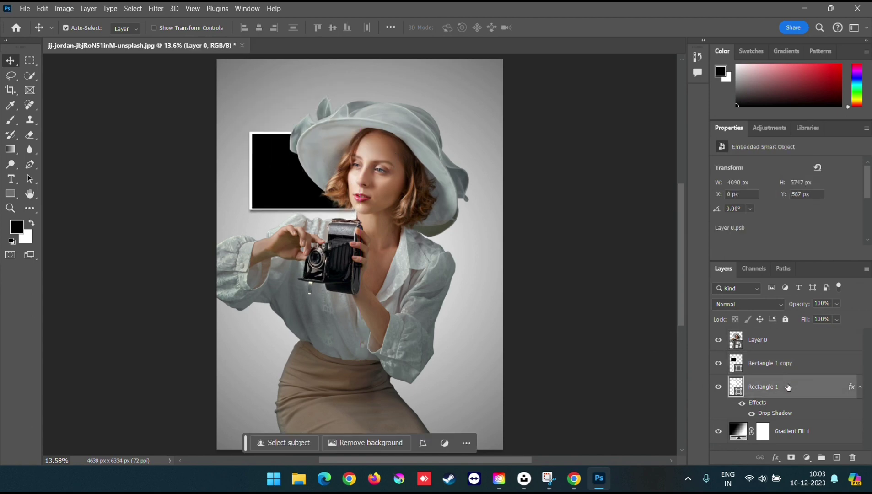
left_click(783, 371, "shift")
left_click_drag(784, 366, 778, 328)
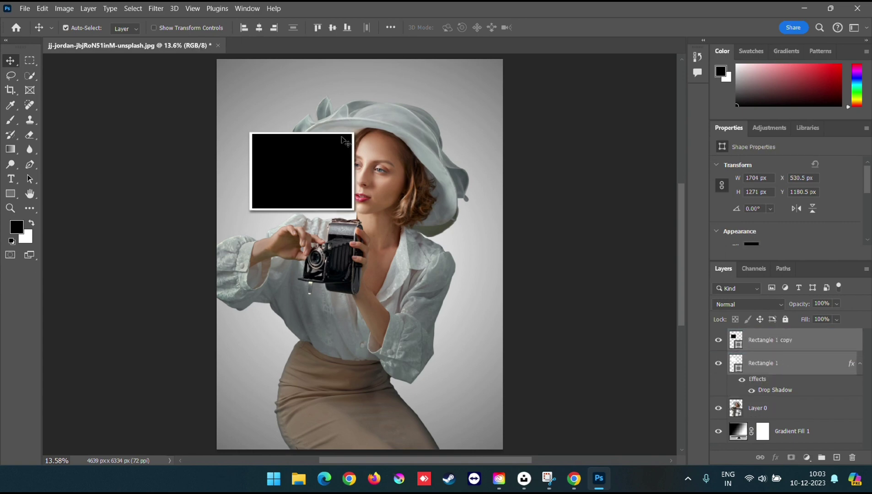
left_click_drag(318, 159, 344, 145)
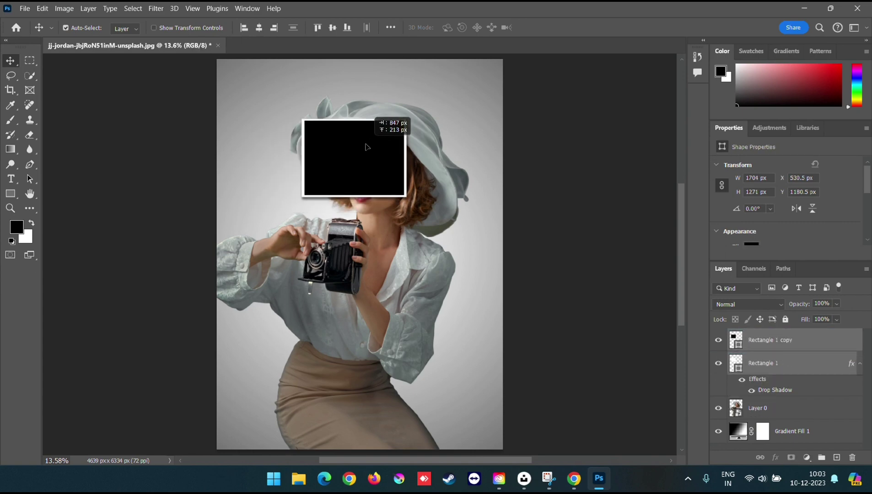
left_click(494, 207)
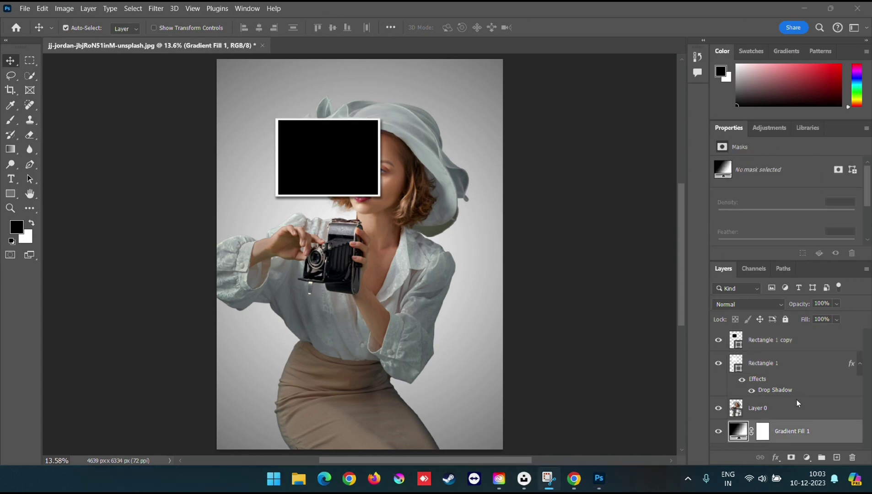
Move Layer 0 above the rectangles and clip it to Rectangle 1 copy
left_click(790, 371)
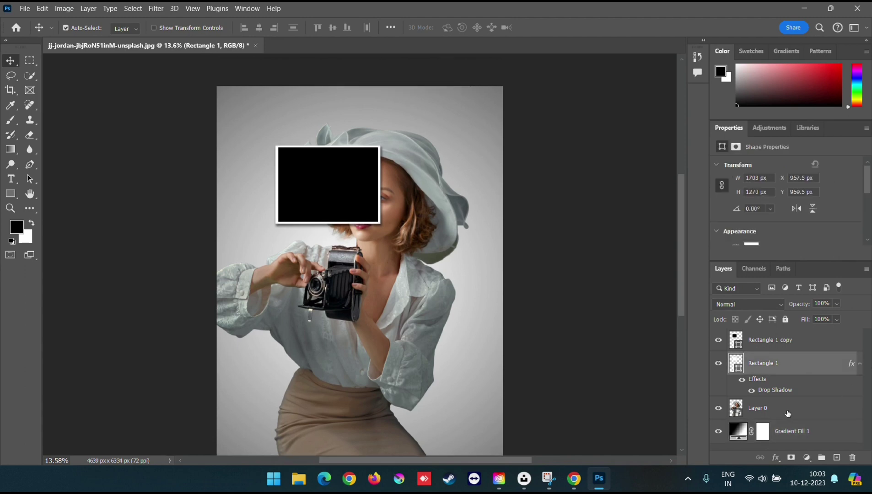
left_click_drag(791, 417, 782, 339)
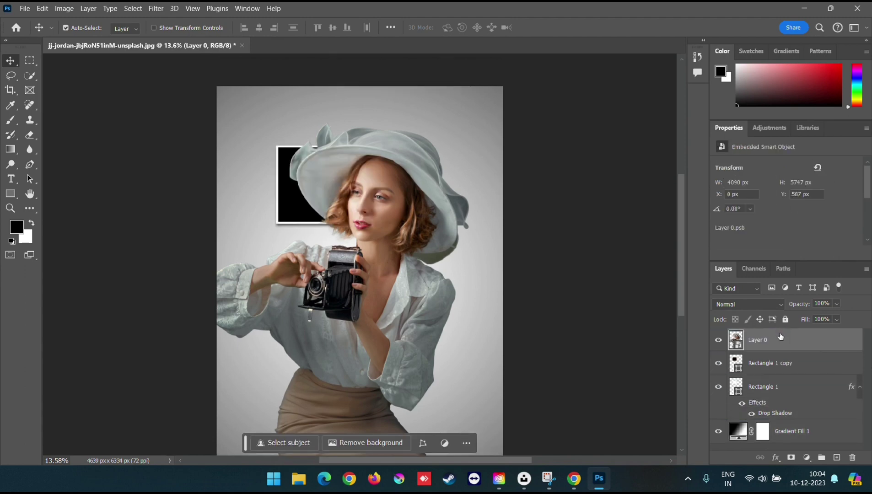
right_click(784, 338)
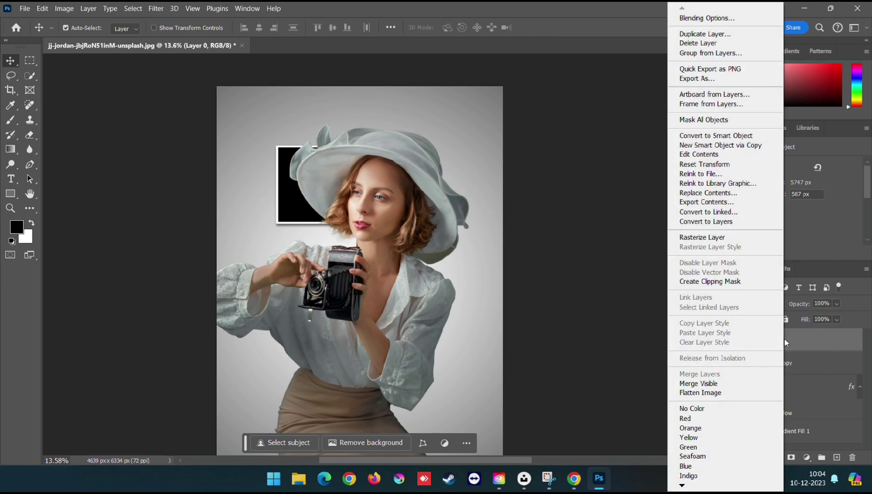
left_click(732, 282)
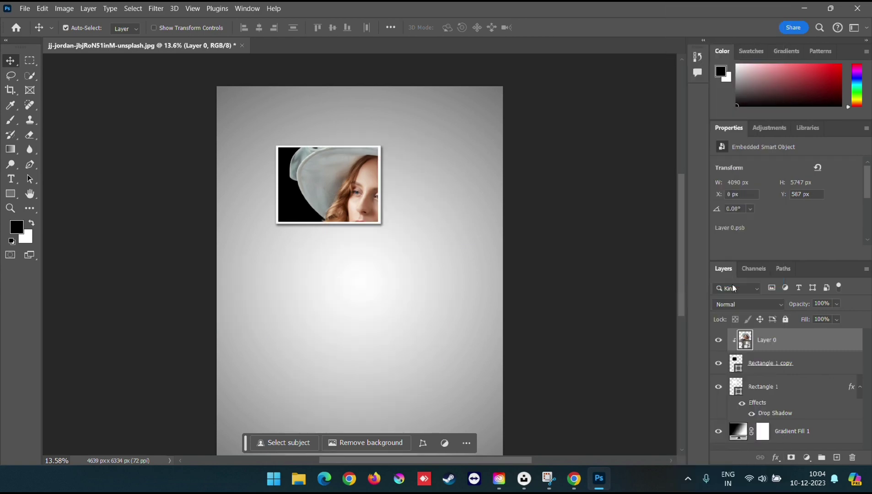
Reposition the woman's photo inside the frame
left_click(798, 366)
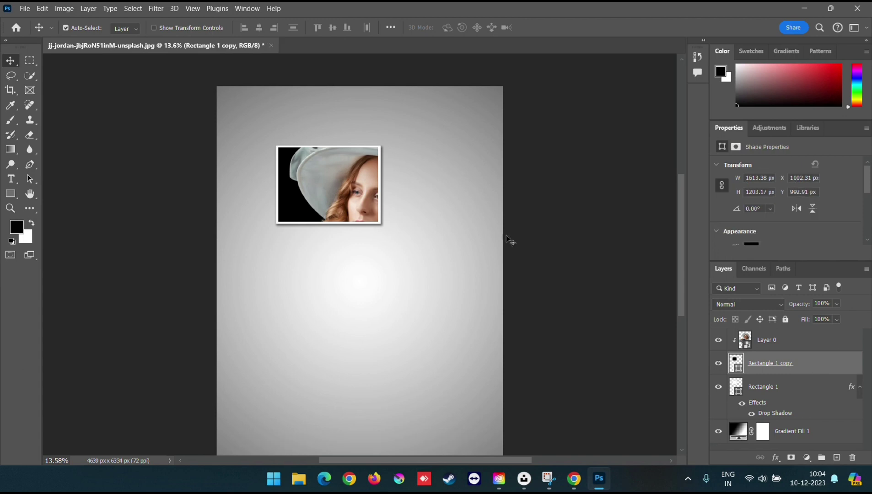
mouse_move(344, 194)
left_mouse_down()
mouse_move(355, 186)
mouse_move(338, 183)
left_mouse_up()
left_click(818, 373)
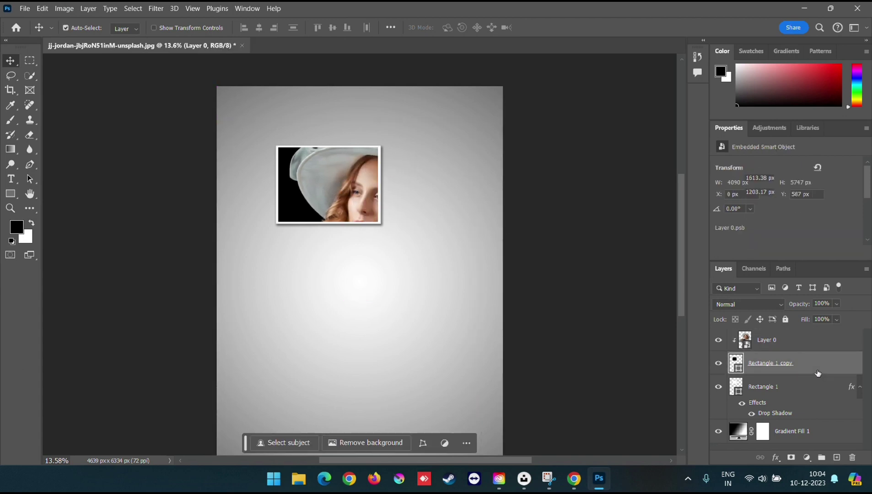
left_click(819, 390)
left_click_drag(364, 180, 335, 187)
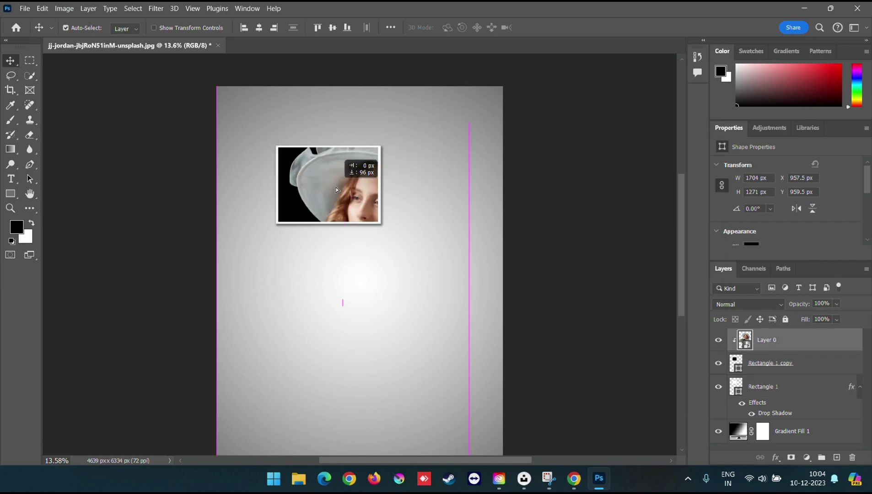
Move the frame upper-left to show her hat brim and eye, then select all three layers
left_click(828, 374)
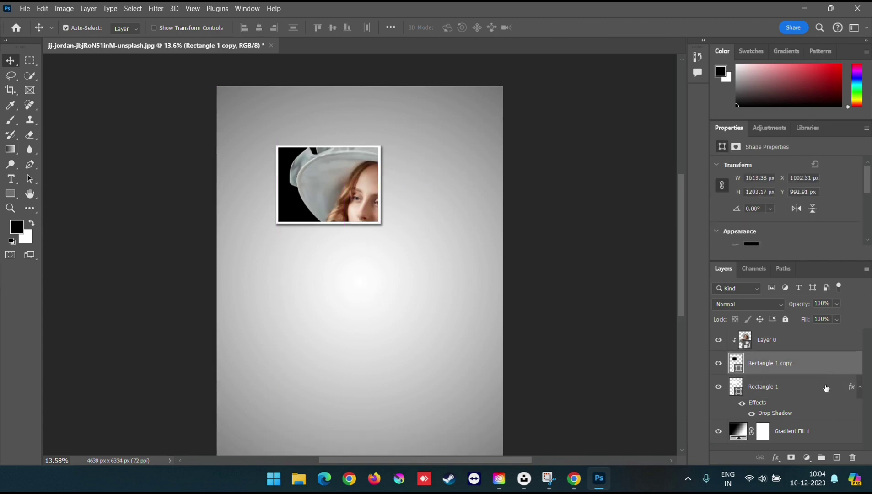
left_click(819, 392, "shift")
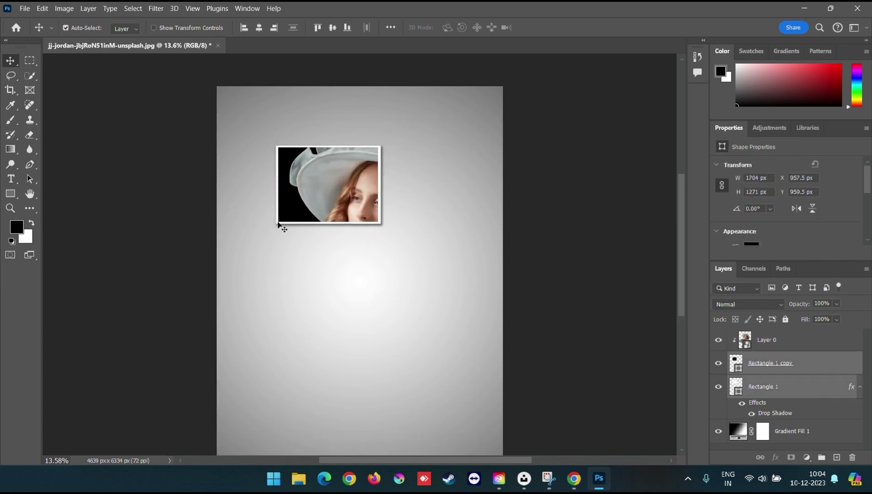
mouse_move(278, 222)
left_mouse_down()
mouse_move(295, 325)
mouse_move(390, 398)
mouse_move(270, 192)
mouse_move(271, 226)
left_mouse_up()
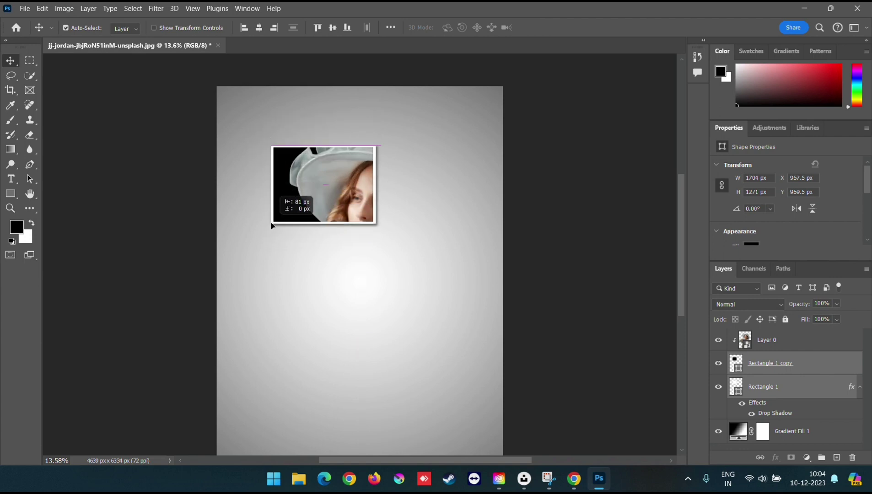
left_click_drag(271, 225, 272, 212)
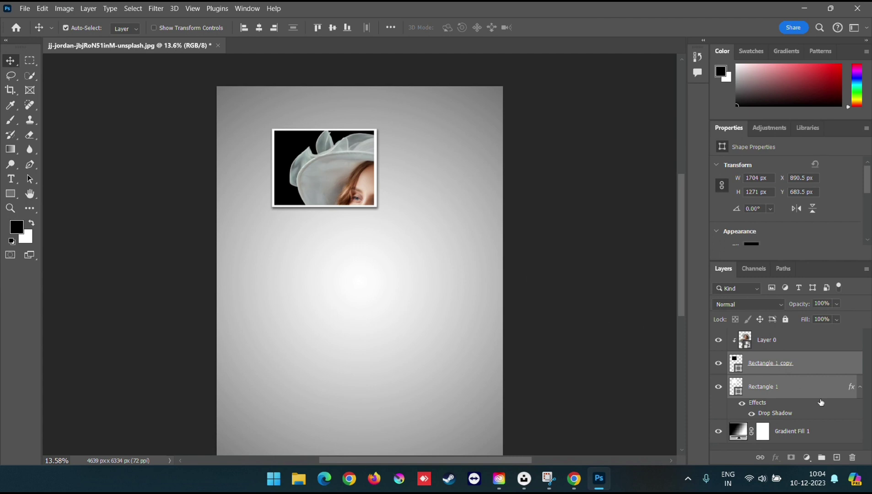
left_click(808, 344)
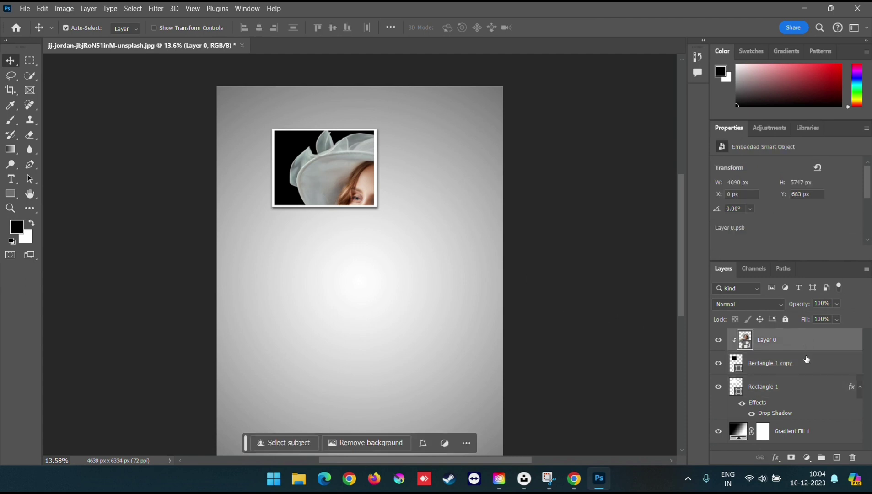
left_click(806, 362, "ctrl")
left_click(804, 393, "ctrl")
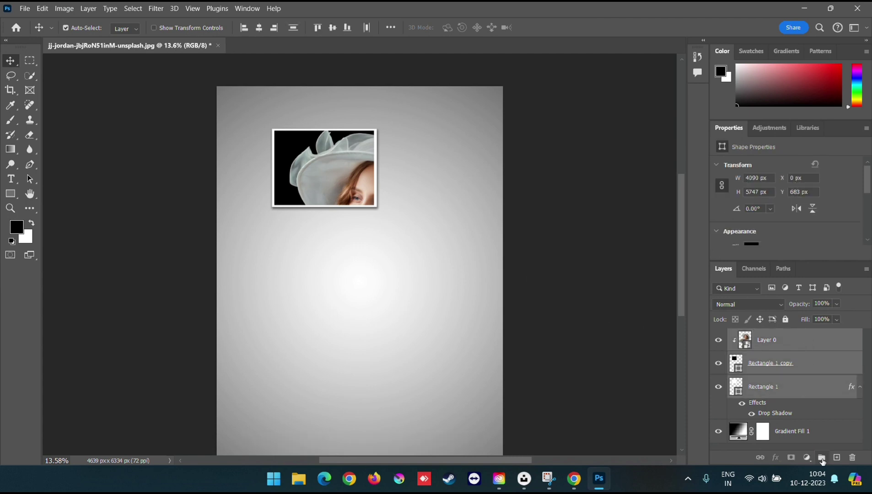
Group Layer 0 with both frame rectangles and duplicate the group
left_click(822, 458)
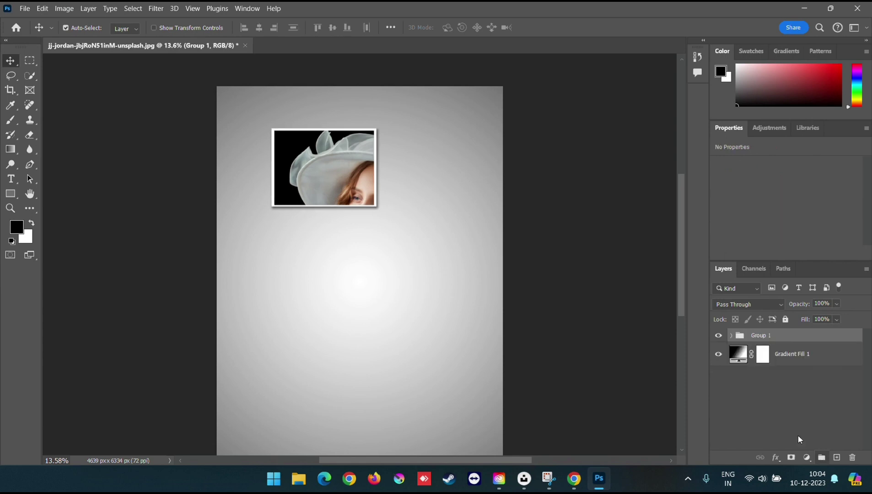
right_click(783, 335)
left_click(742, 53)
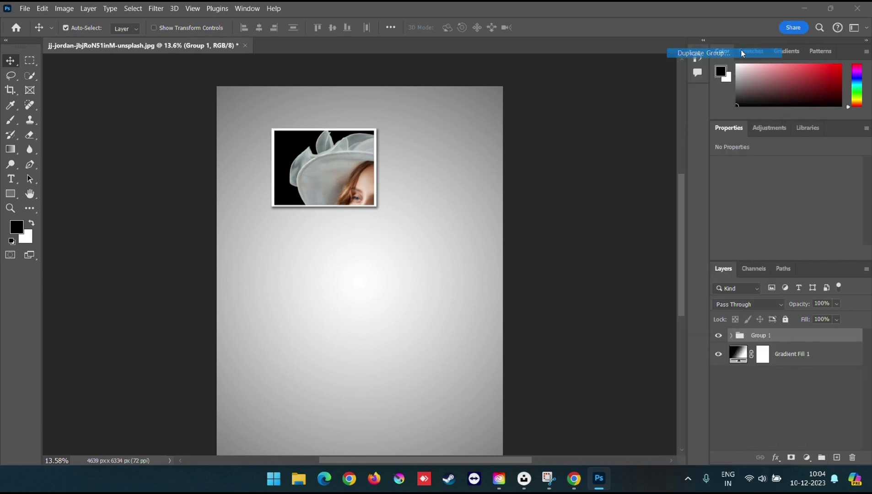
left_click(540, 127)
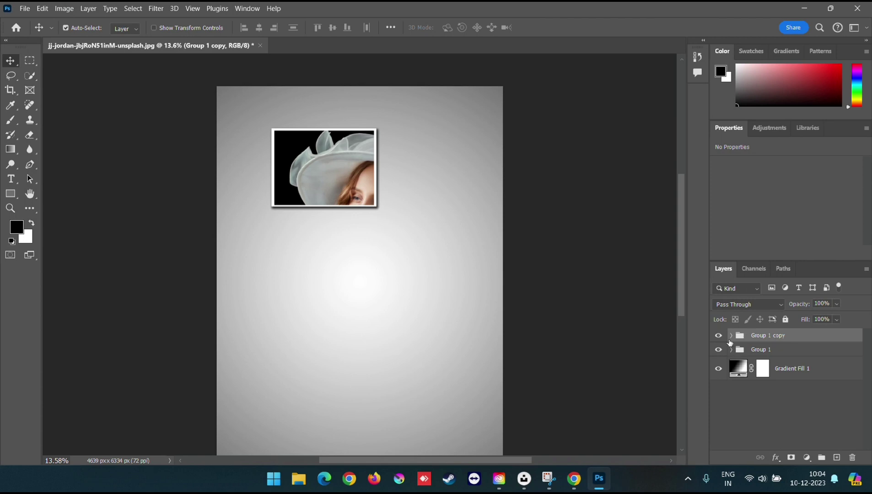
Move the copied frame right and down and rotate it 13.73° over her eye
left_click(731, 336)
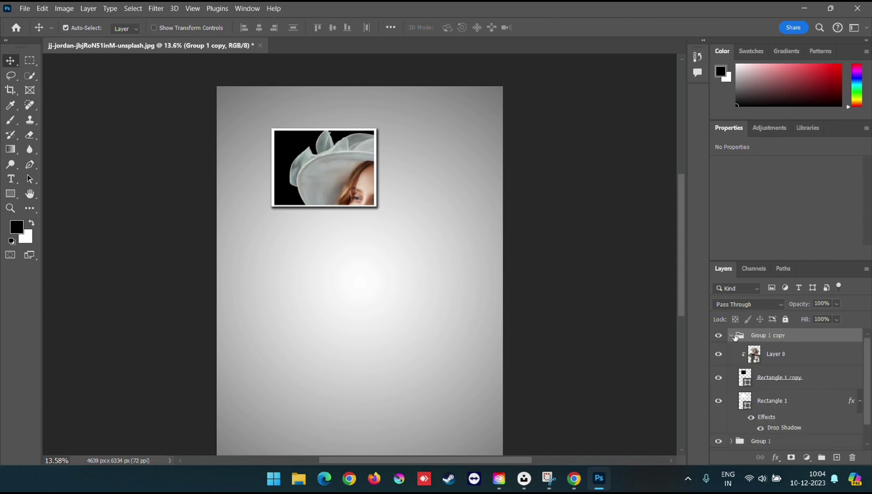
left_click(826, 382)
left_click(826, 405, "shift")
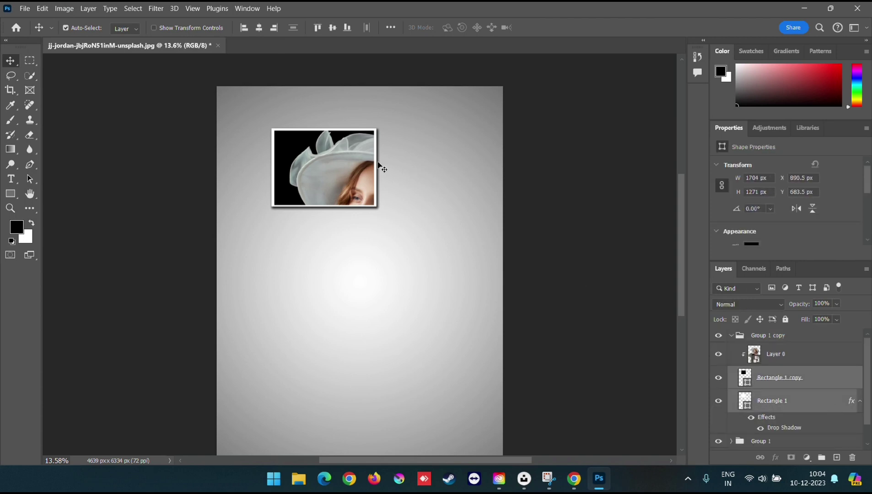
mouse_move(375, 165)
left_mouse_down()
mouse_move(464, 216)
mouse_move(472, 170)
mouse_move(469, 186)
left_mouse_up()
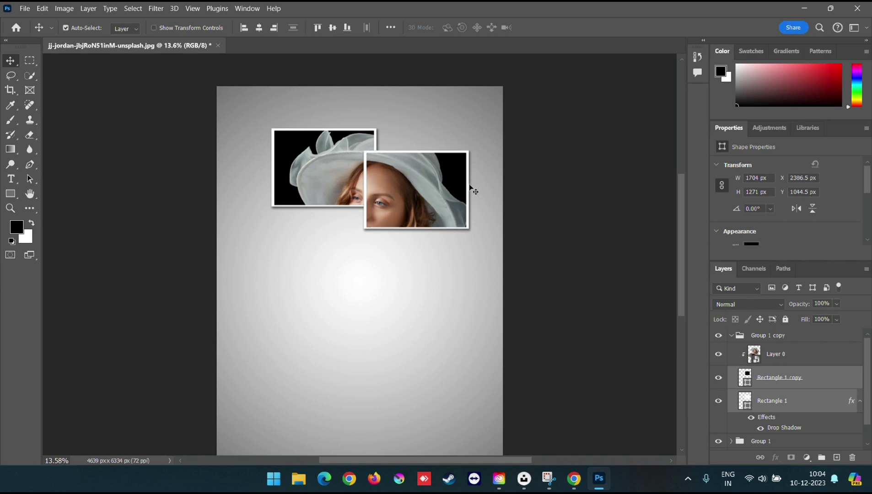
key("ctrl+t")
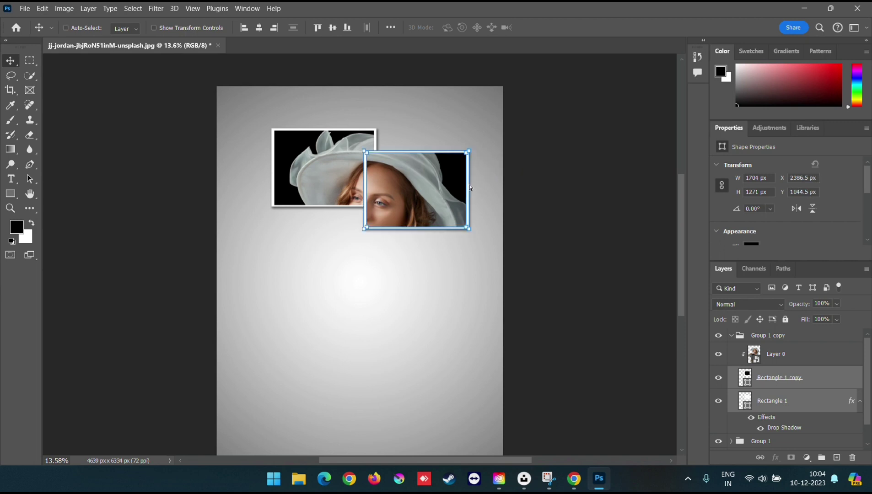
left_click_drag(478, 231, 470, 251)
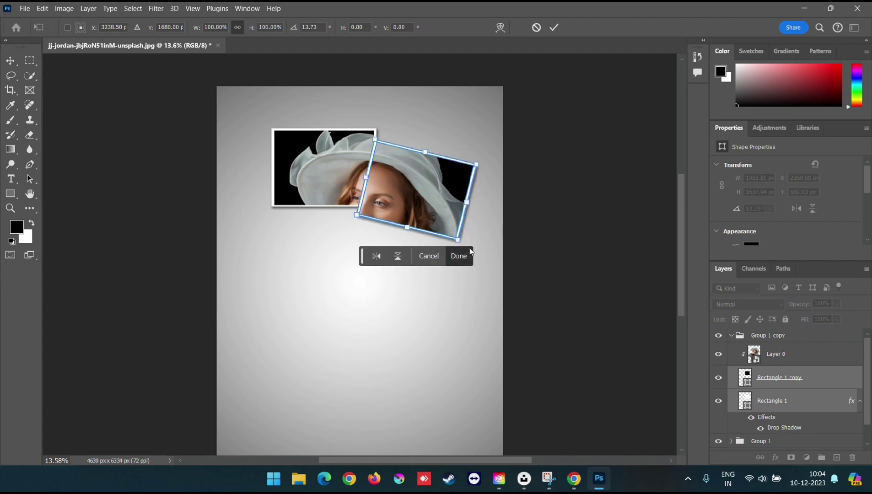
left_click(554, 28)
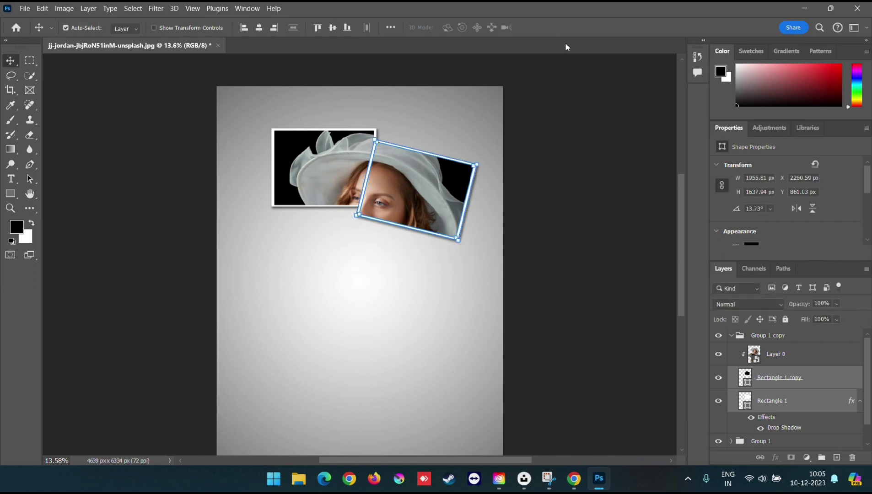
left_click(808, 420)
scroll(808, 420, "down", 1)
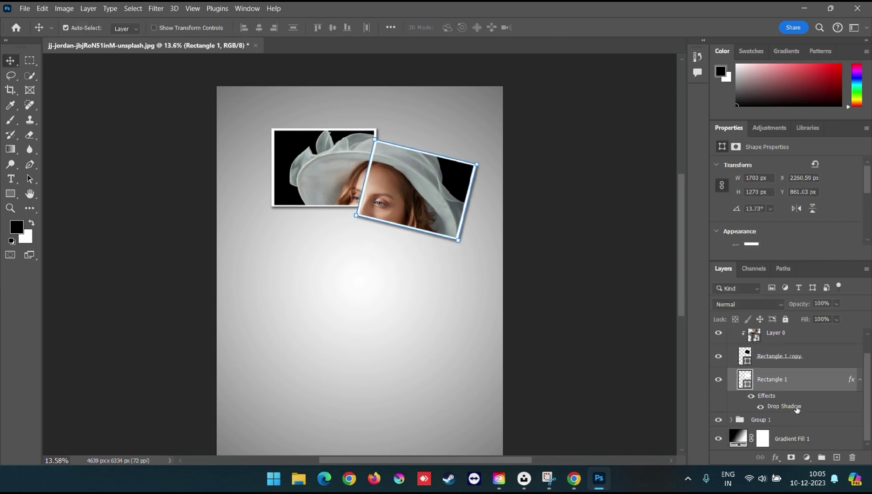
double_click(796, 407)
left_click_drag(648, 71, 869, 67)
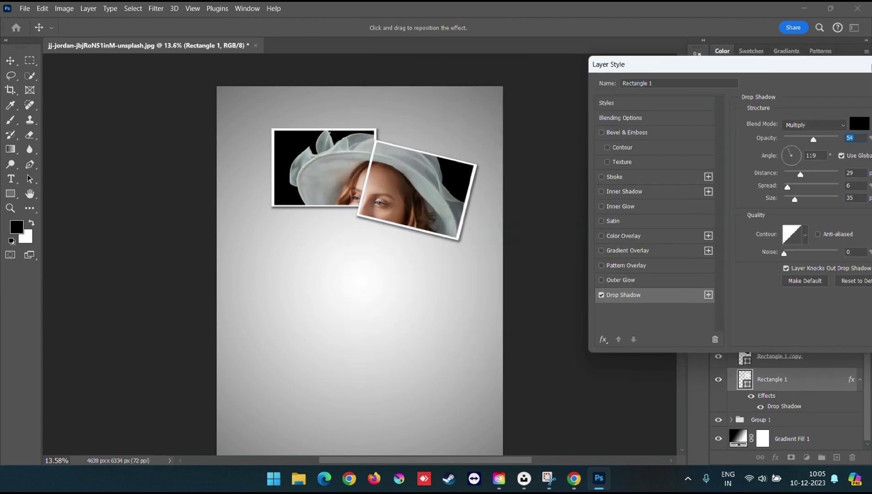
left_click(799, 154)
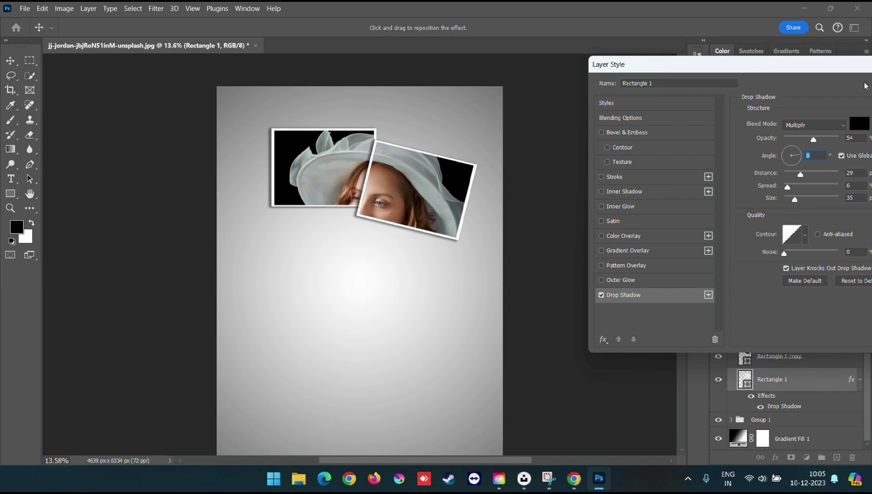
left_click_drag(864, 65, 710, 78)
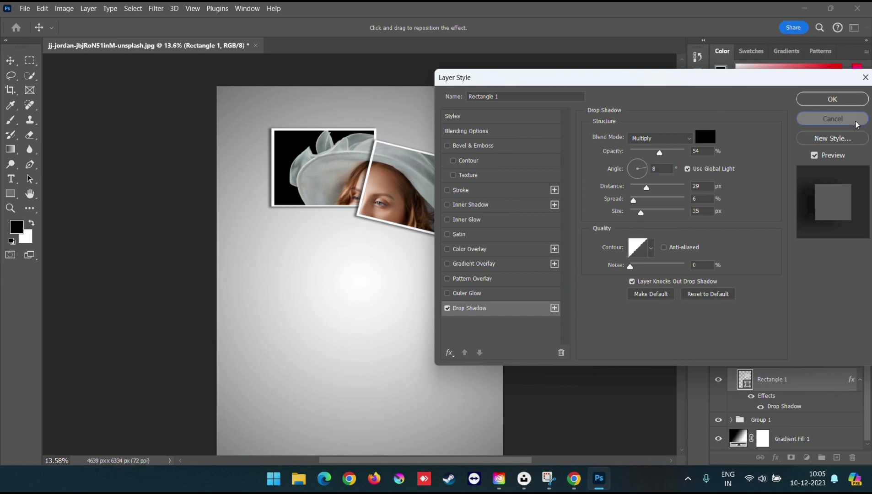
left_click(837, 119)
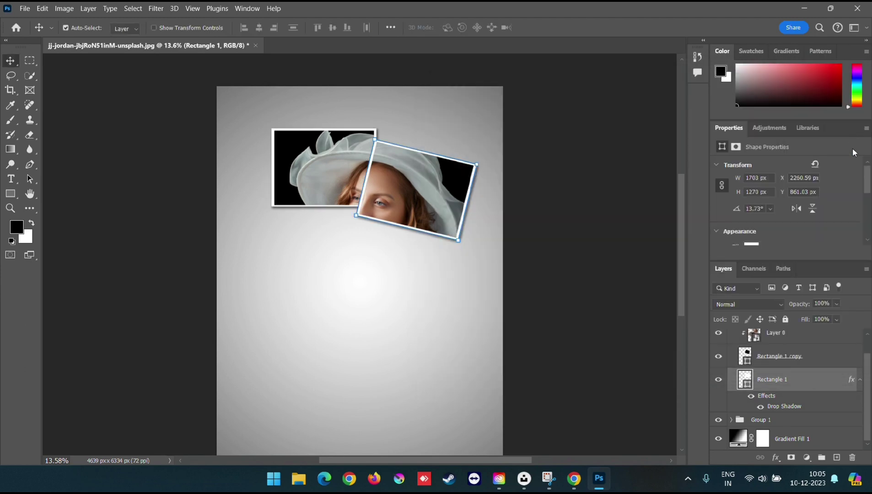
left_click(578, 141)
scroll(792, 386, "up", 1)
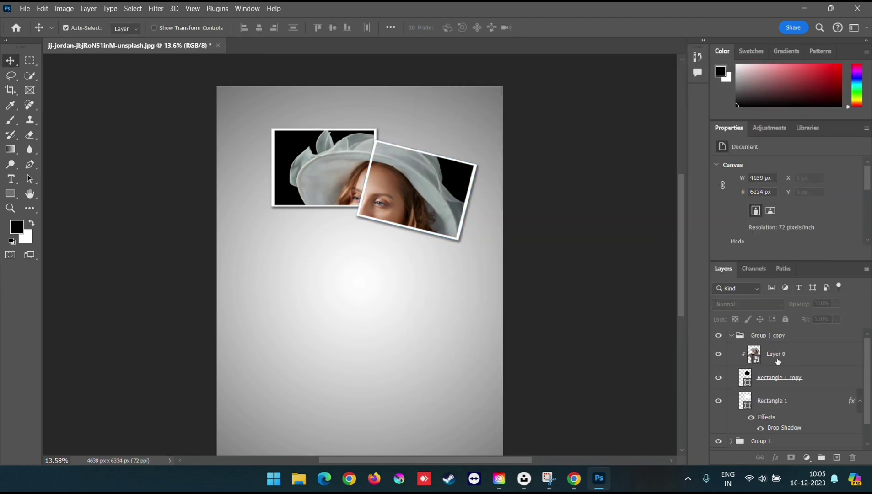
Duplicate Group 1 copy as Group 1 copy 2
left_click(731, 335)
left_click(788, 336)
right_click(790, 336)
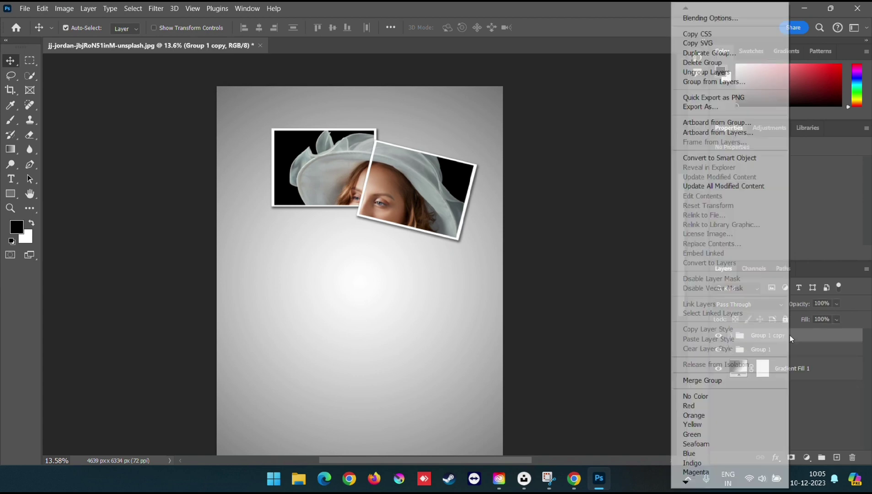
left_click(726, 55)
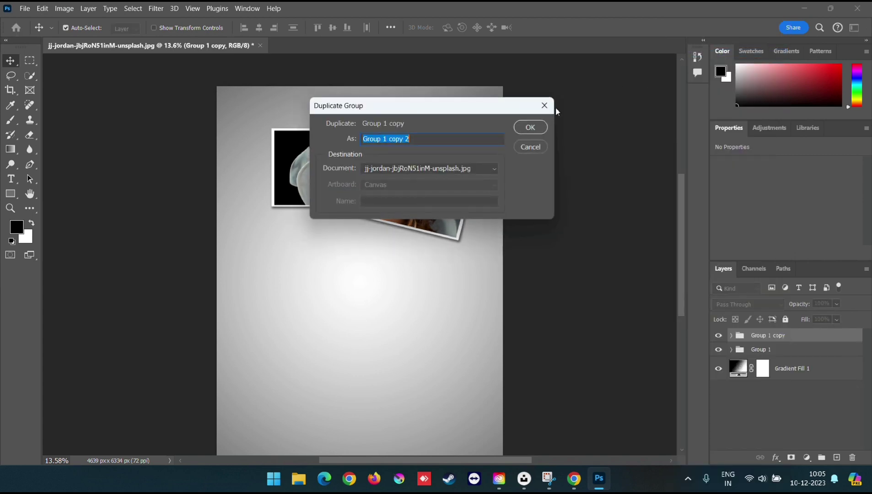
left_click(530, 127)
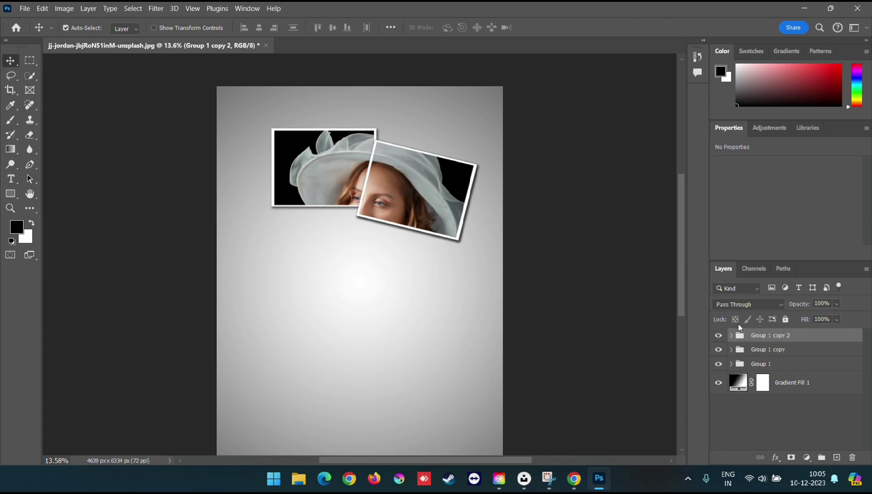
Select the new copy's two frame rectangles and move them down and left
left_click(731, 335)
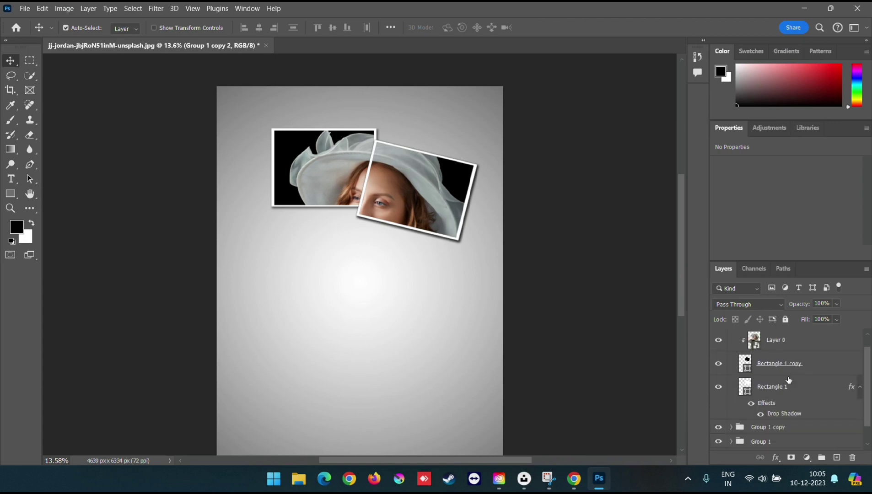
left_click(829, 363)
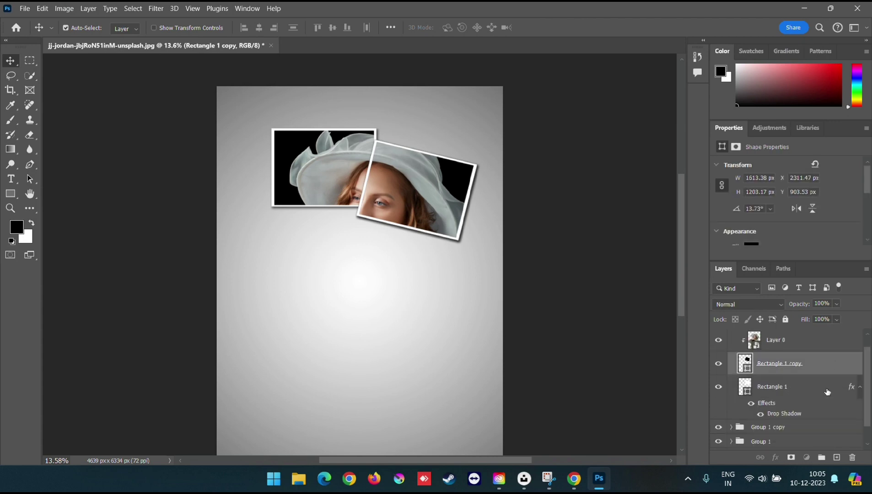
left_click(828, 388, "shift")
left_click_drag(461, 236, 350, 268)
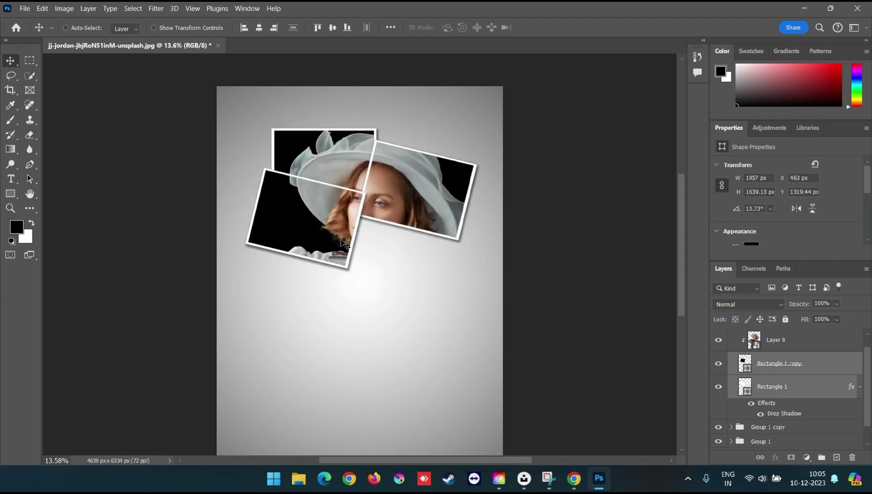
Flip the frame horizontally and move it up-left over her hat and hair
key("ctrl+t")
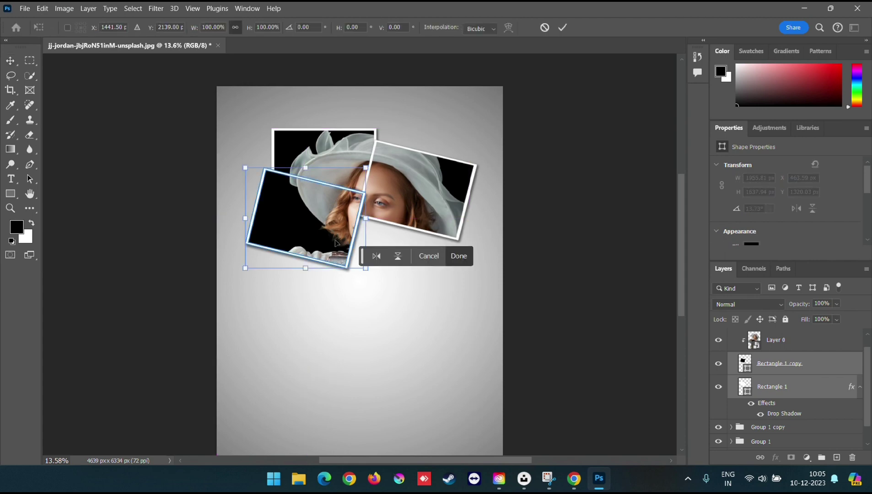
right_click(329, 242)
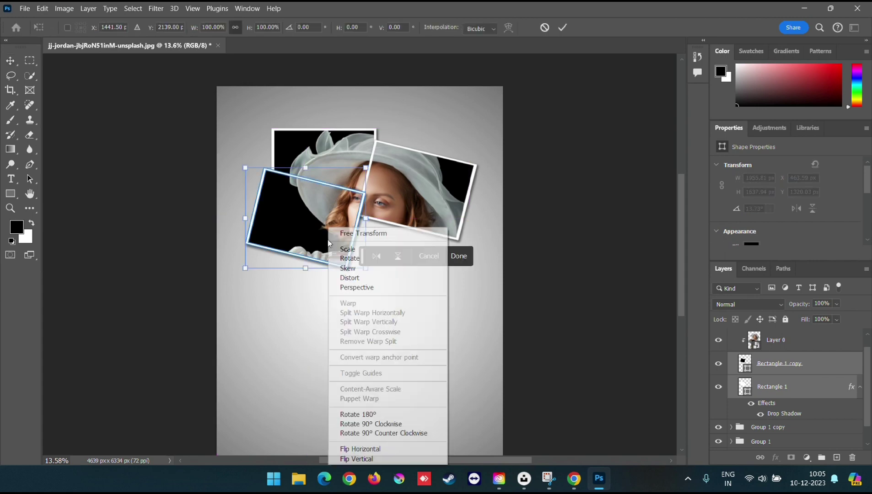
left_click(415, 449)
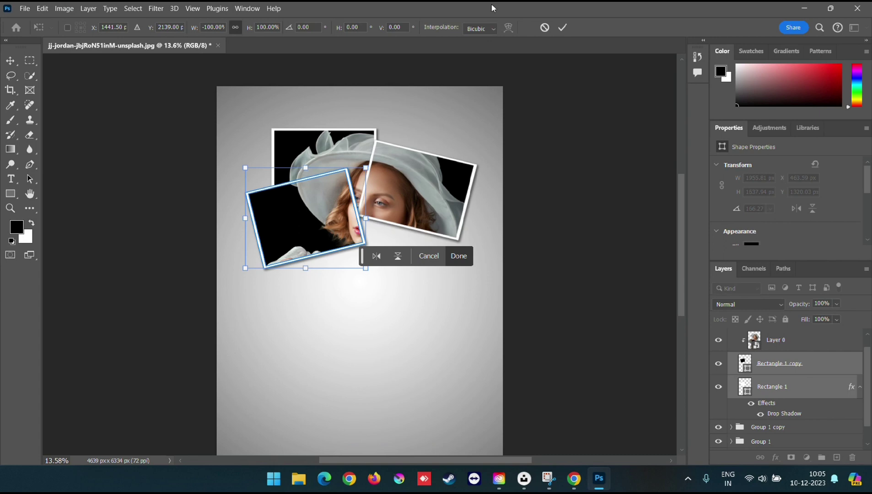
left_click(562, 27)
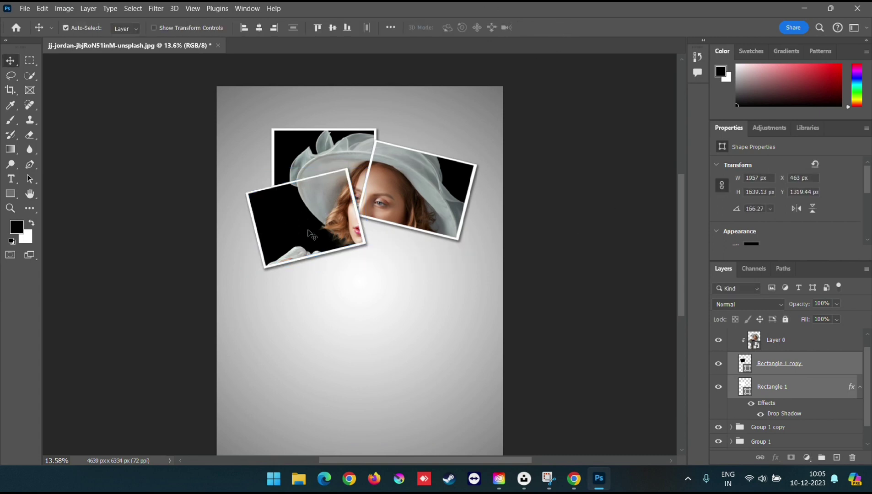
left_click_drag(311, 234, 302, 203)
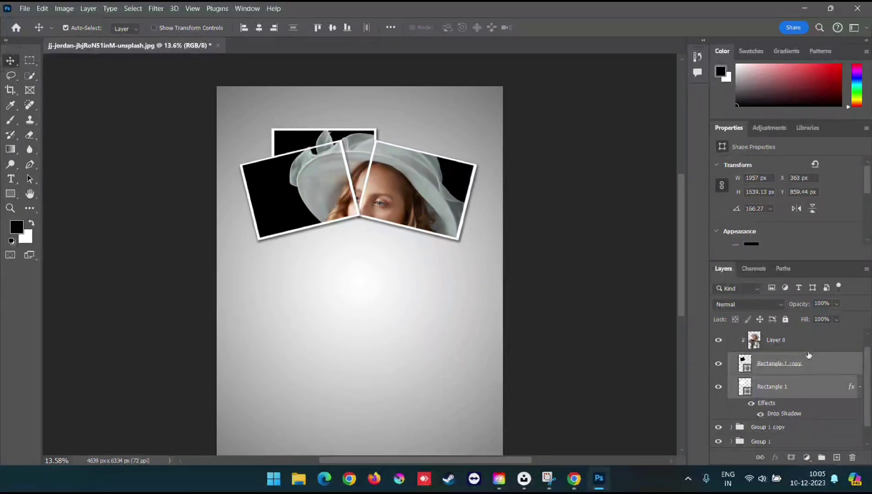
scroll(808, 355, "up", 1)
Duplicate Group 1 copy 2 as Group 1 copy 3
left_click(730, 335)
left_click(748, 337)
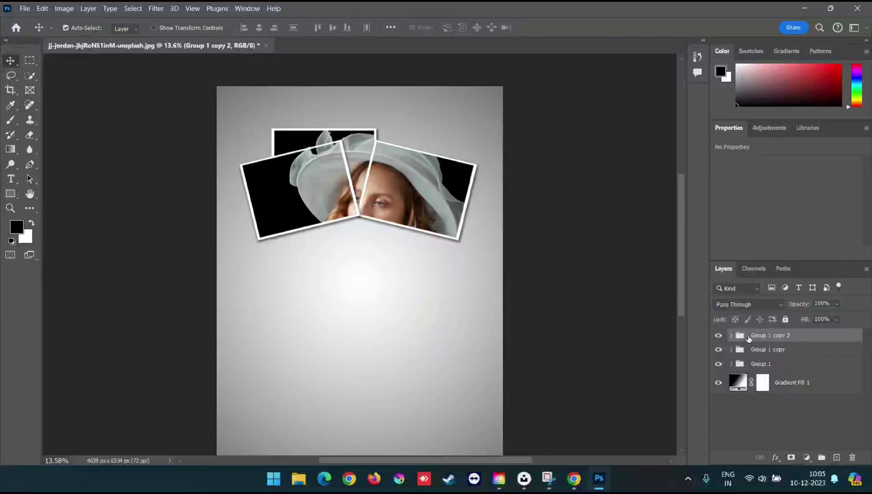
right_click(796, 336)
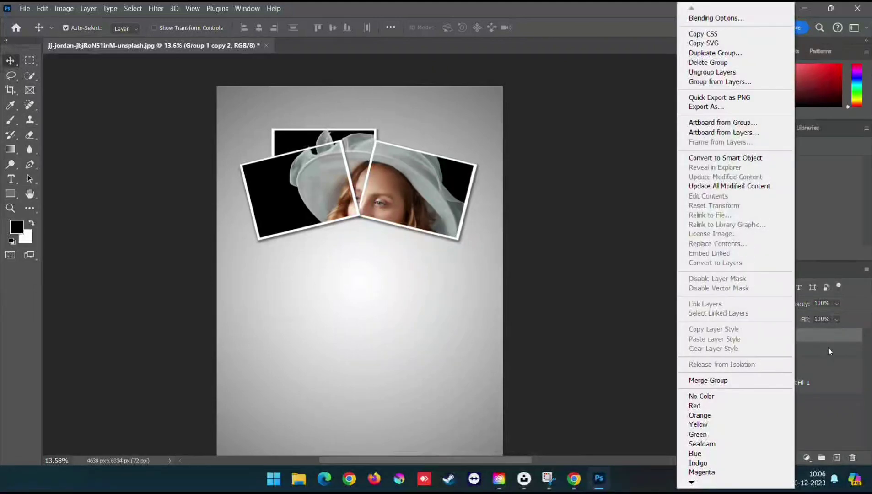
left_click(713, 53)
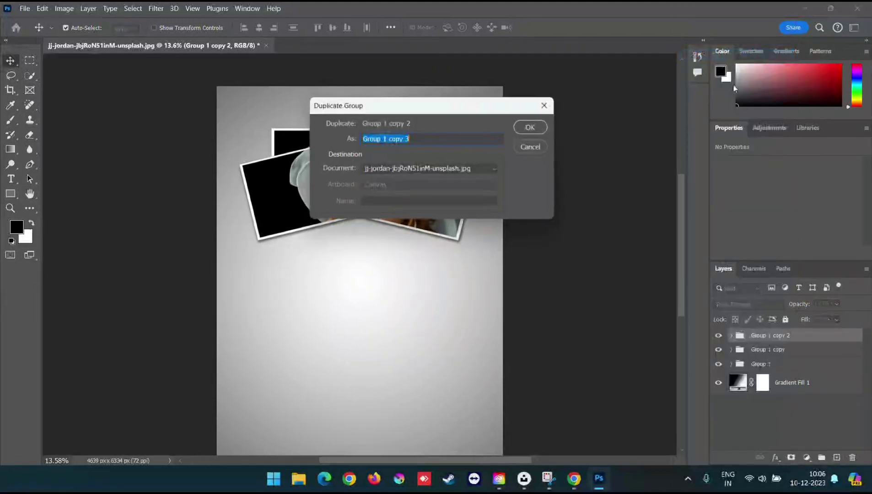
left_click(532, 128)
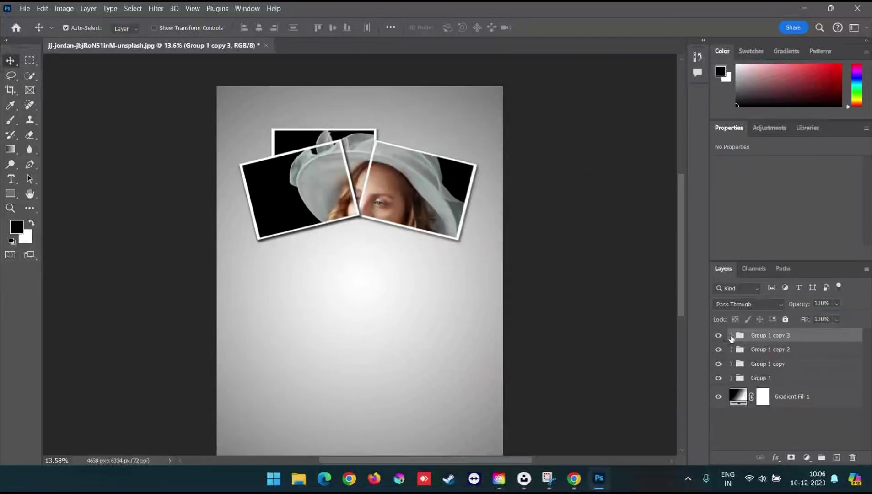
Rotate the new frame about 16°, shrink it to about 87%, and place it over her lips
left_click(731, 336)
left_click(822, 382)
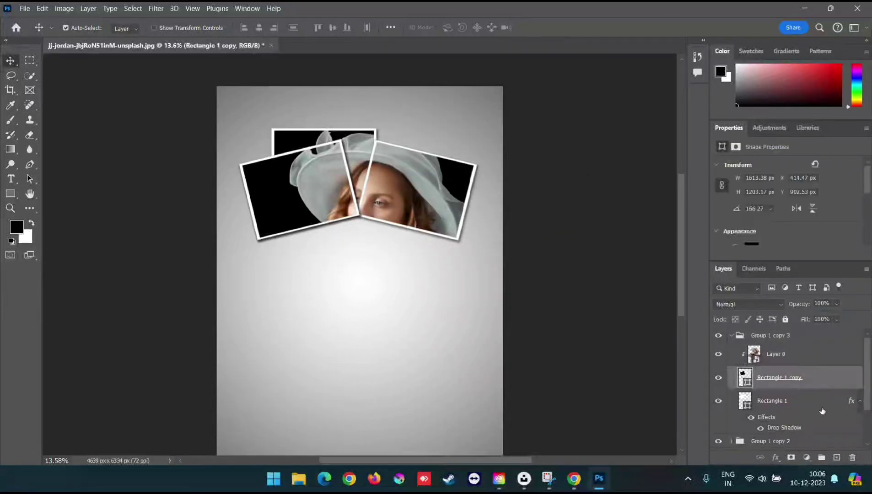
left_click(820, 410, "shift")
key("ctrl+t")
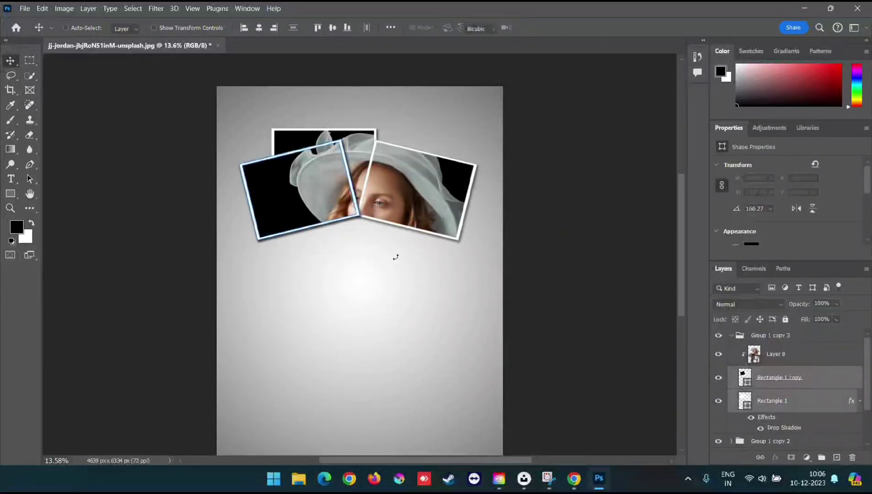
left_click_drag(318, 195, 375, 264)
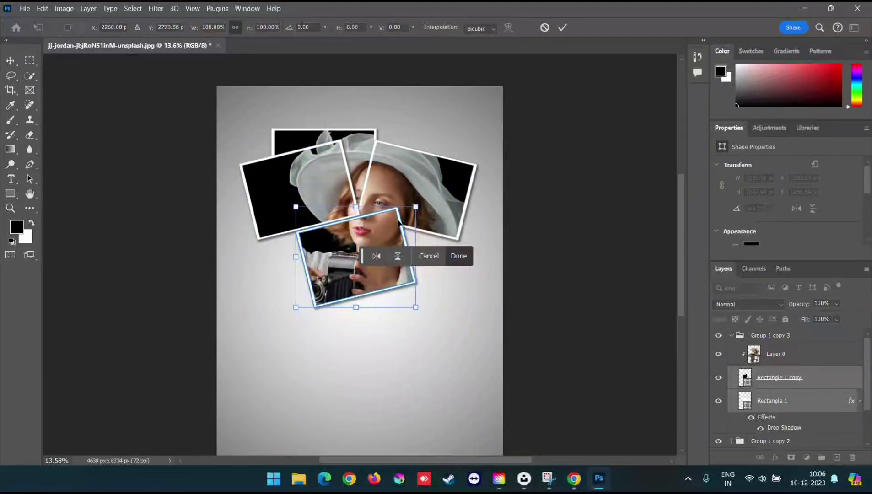
left_click_drag(430, 324, 413, 339)
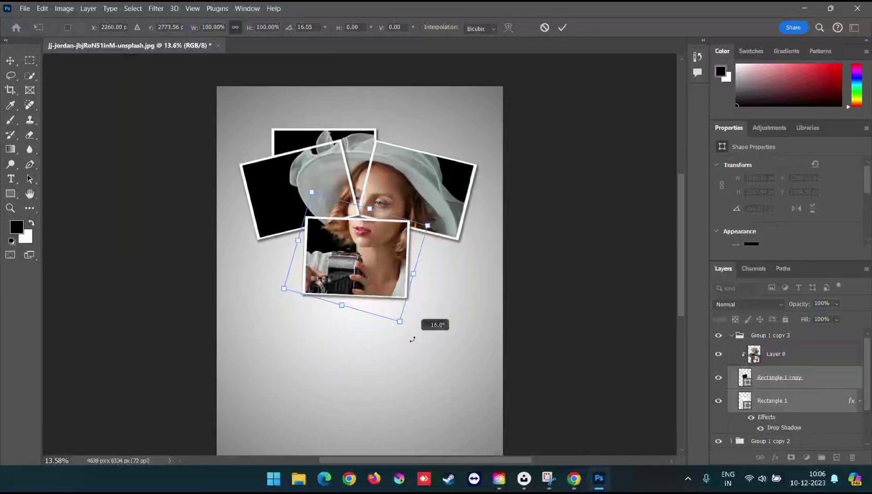
left_click_drag(427, 225, 407, 235)
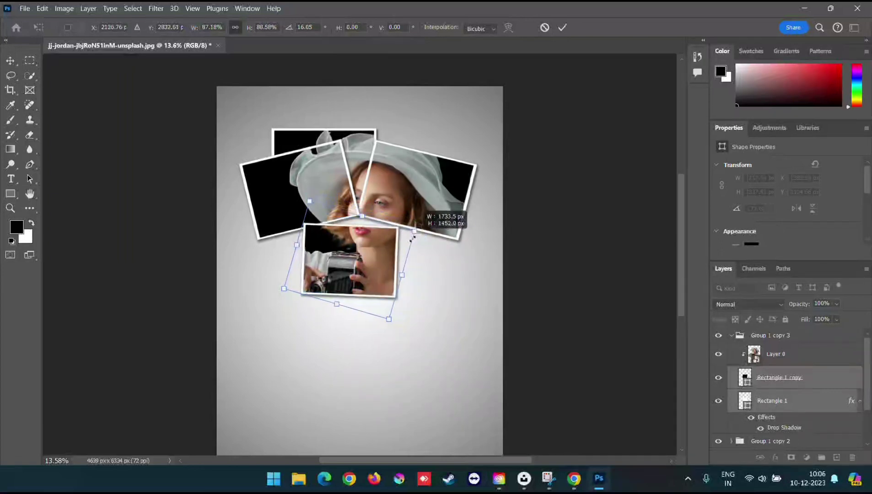
left_click_drag(344, 286, 363, 262)
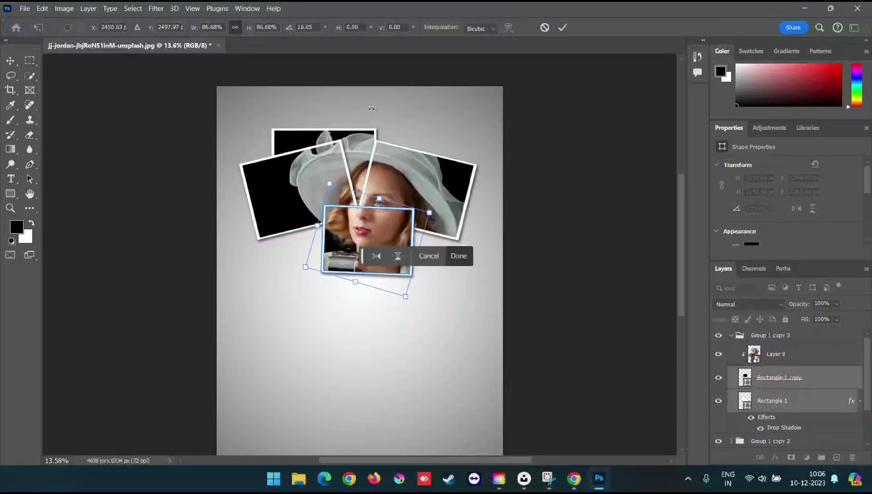
left_click(563, 28)
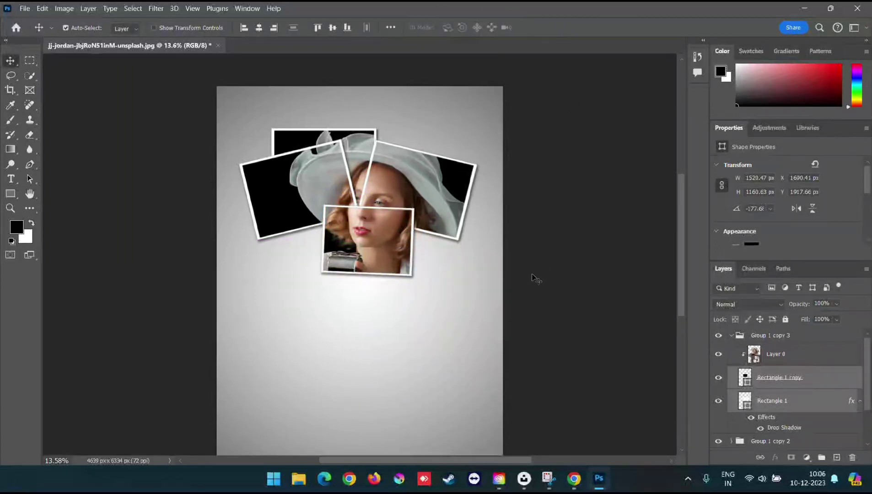
left_click(731, 335)
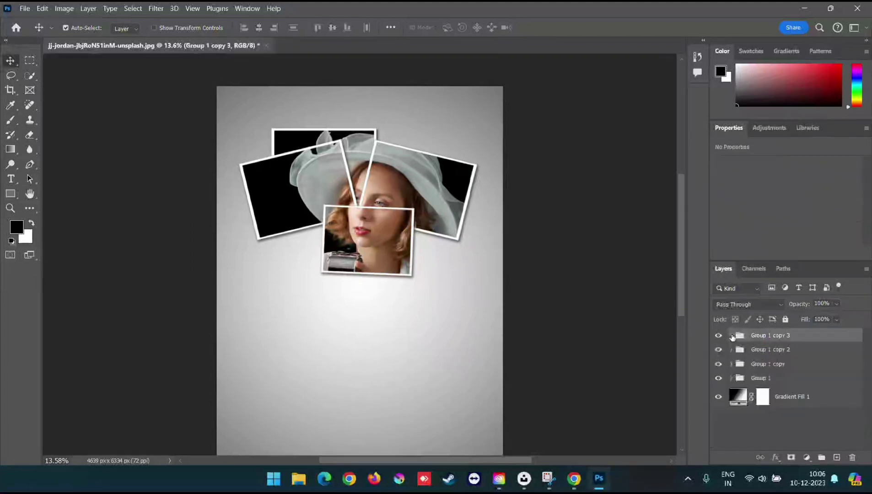
Duplicate Group 1 copy 3 as Group 1 copy 4 and select both its frame rectangles
right_click(784, 342)
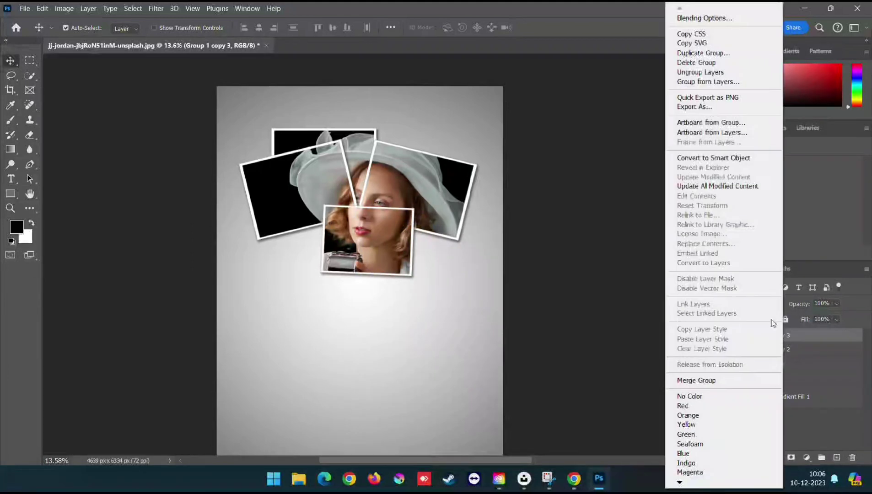
left_click(714, 54)
key("Return")
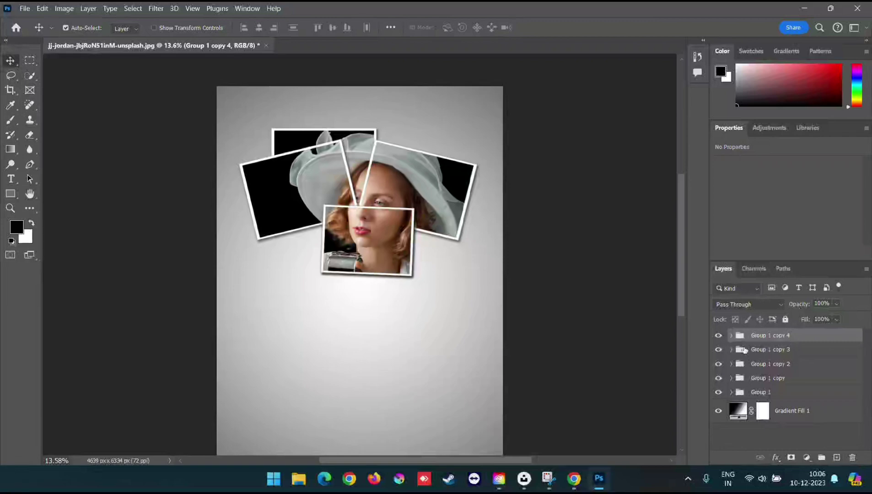
left_click(731, 335)
left_click(807, 384)
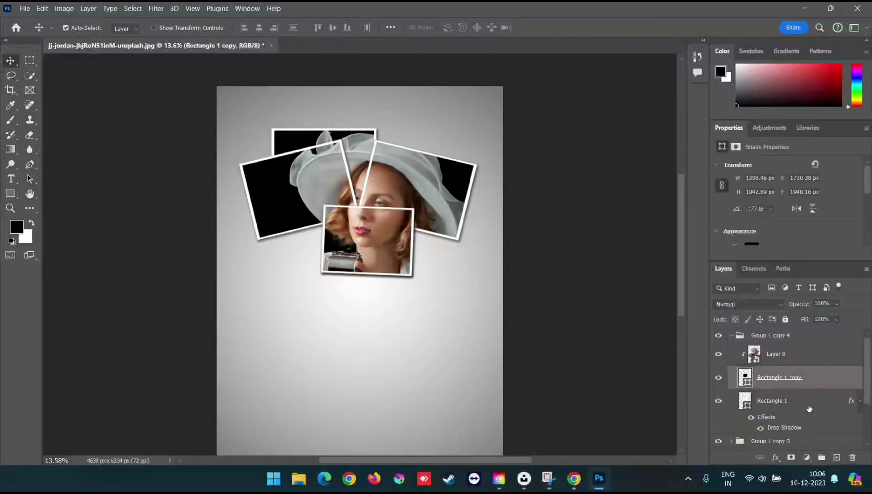
left_click(808, 408, "shift")
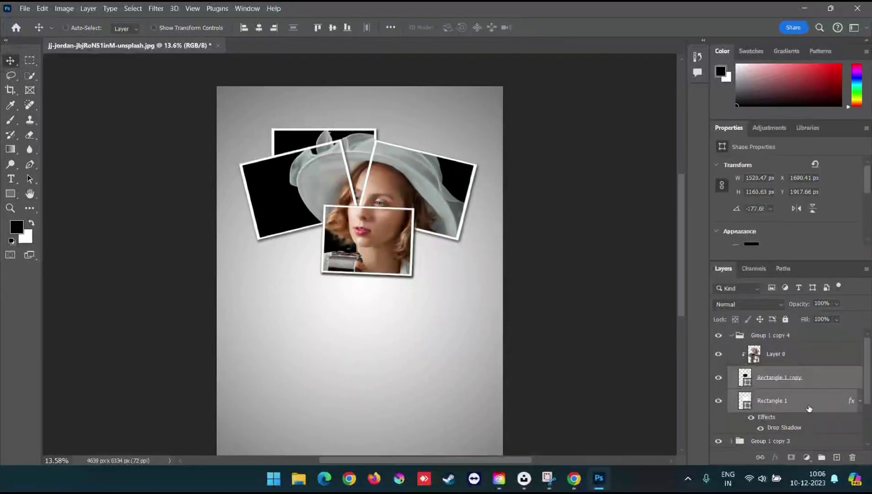
Move the frame down-left, tilt it about -25.9° and scale to about 97% over her hands
key("ctrl+t")
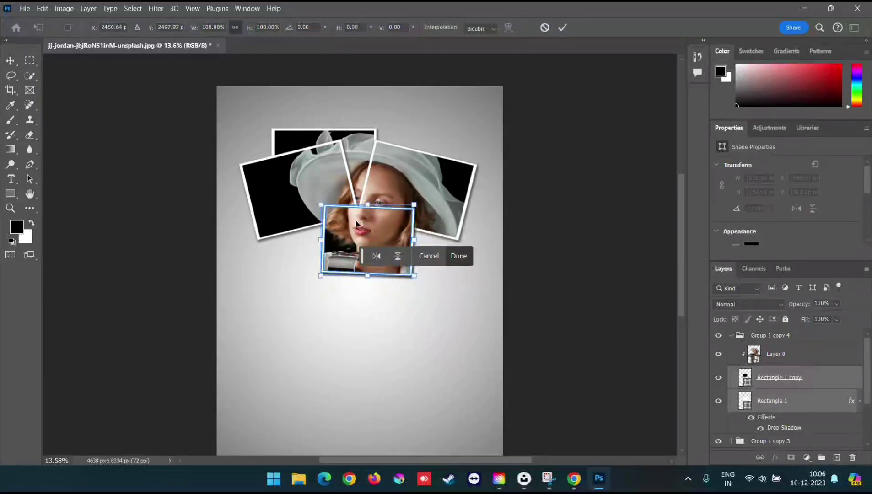
left_click_drag(370, 223, 319, 254)
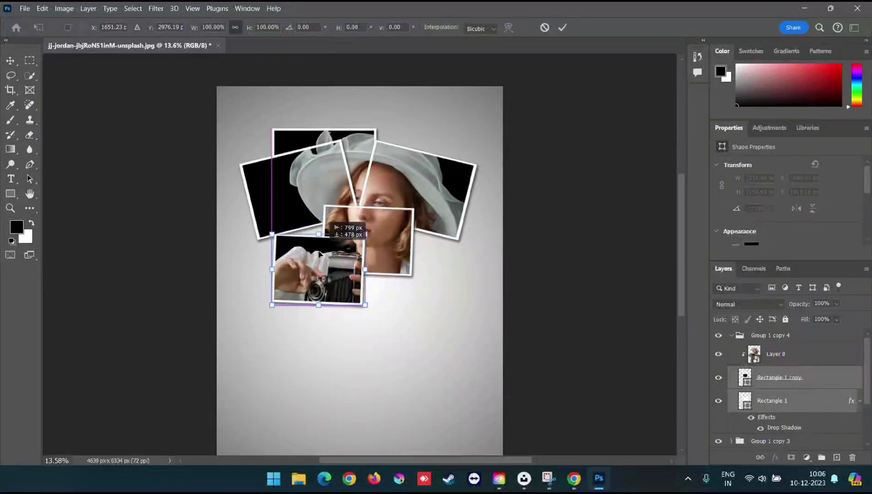
mouse_move(371, 312)
left_mouse_down()
mouse_move(383, 283)
mouse_move(391, 284)
left_mouse_up()
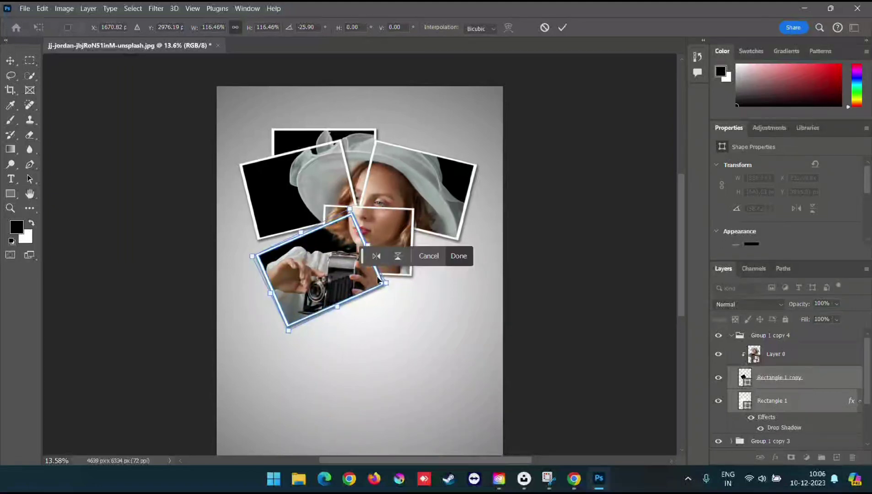
left_click_drag(389, 284, 379, 281)
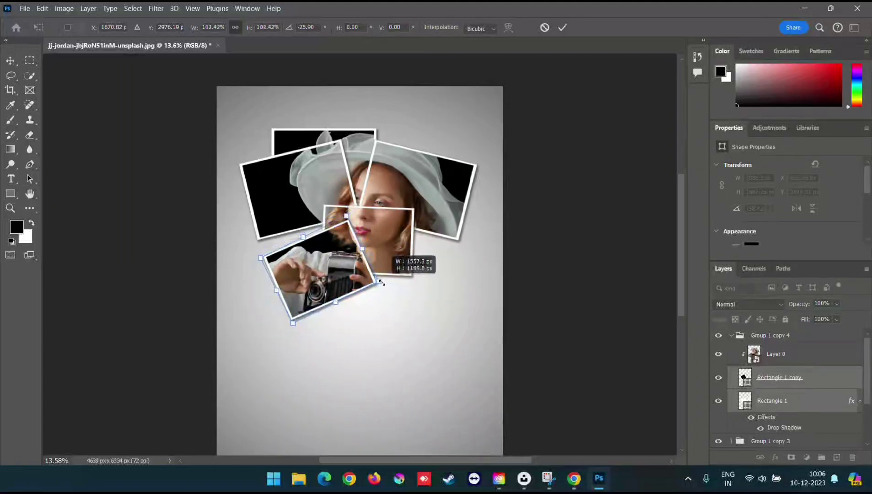
mouse_move(330, 269)
left_mouse_down()
mouse_move(332, 284)
mouse_move(335, 259)
left_mouse_up()
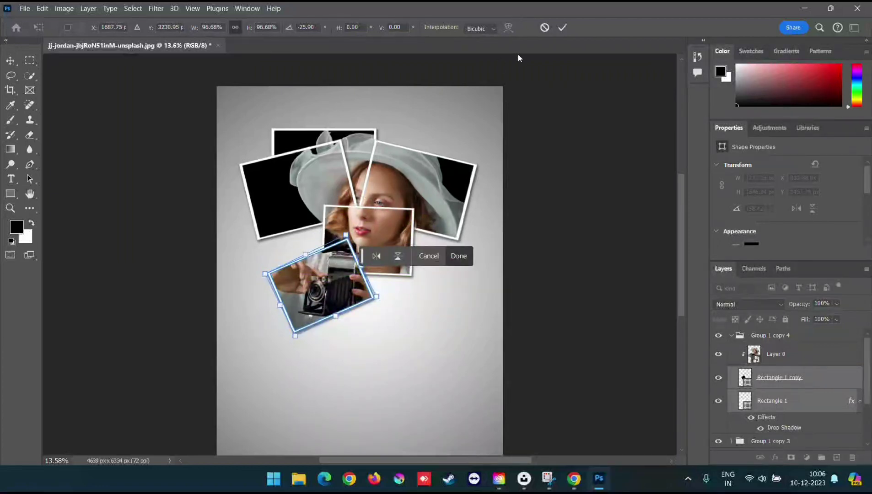
left_click(563, 28)
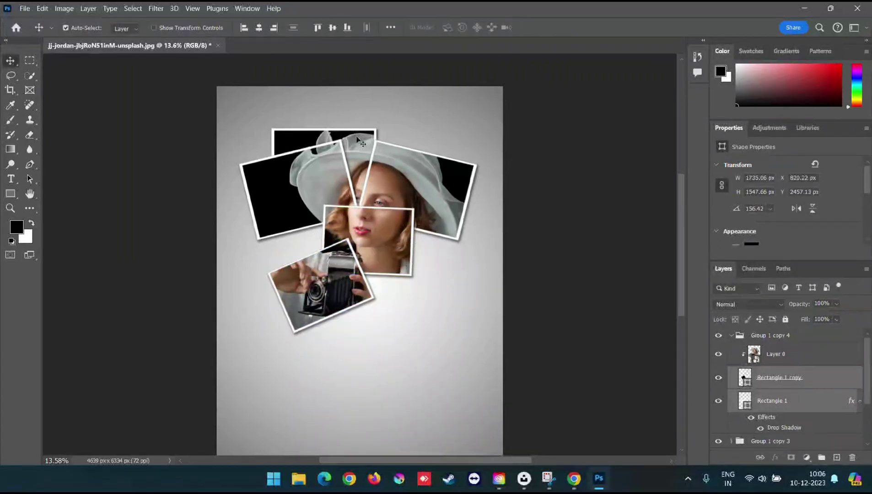
Move Group 1's Rectangle 1 copy frame right and slightly down to sit above the hat
left_click(370, 136)
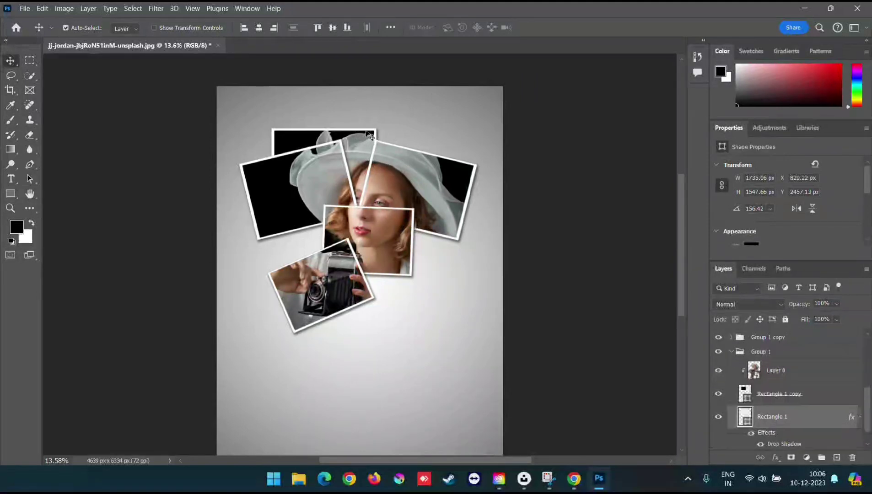
scroll(426, 158, "down", 1)
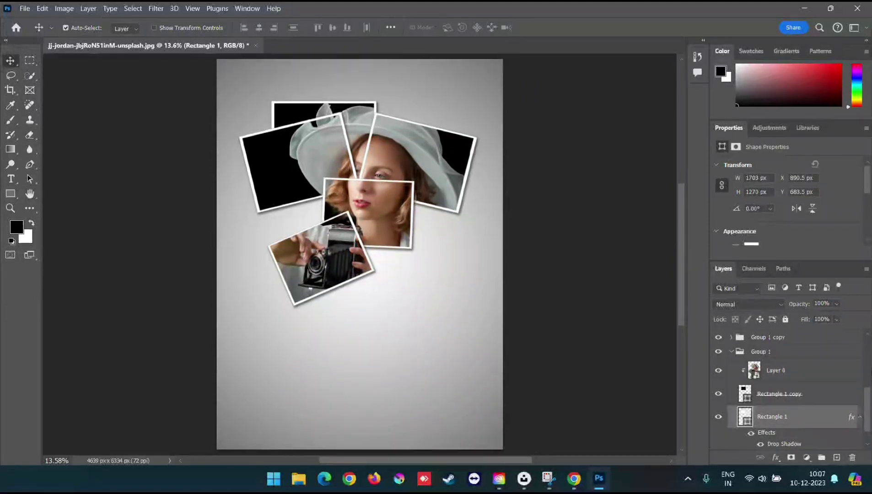
left_click(827, 396)
left_click_drag(868, 420, 864, 337)
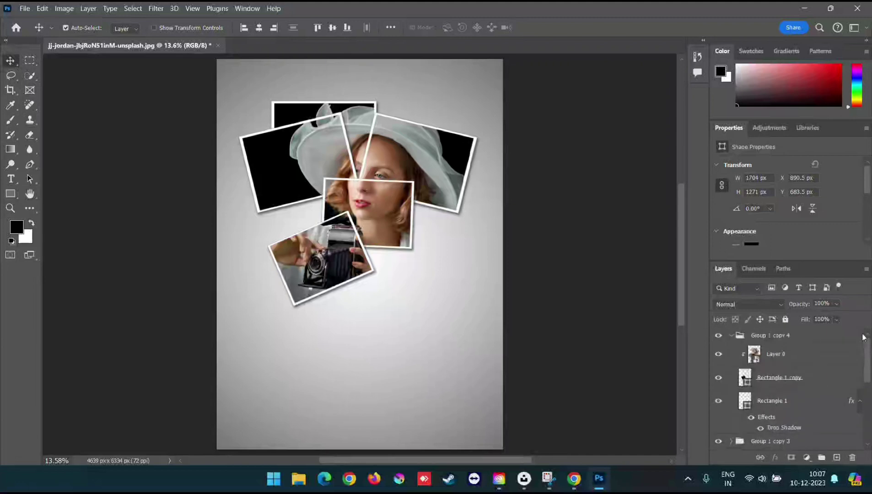
left_click_drag(368, 103, 407, 77)
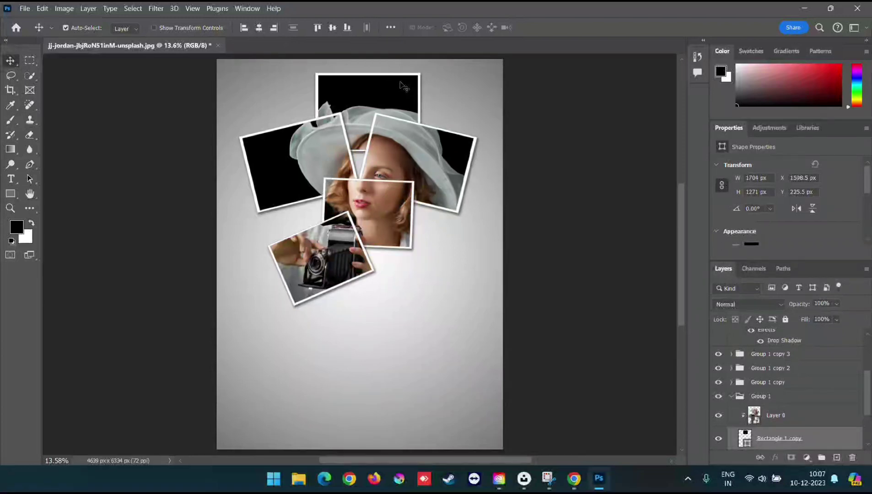
left_click_drag(398, 78, 394, 108)
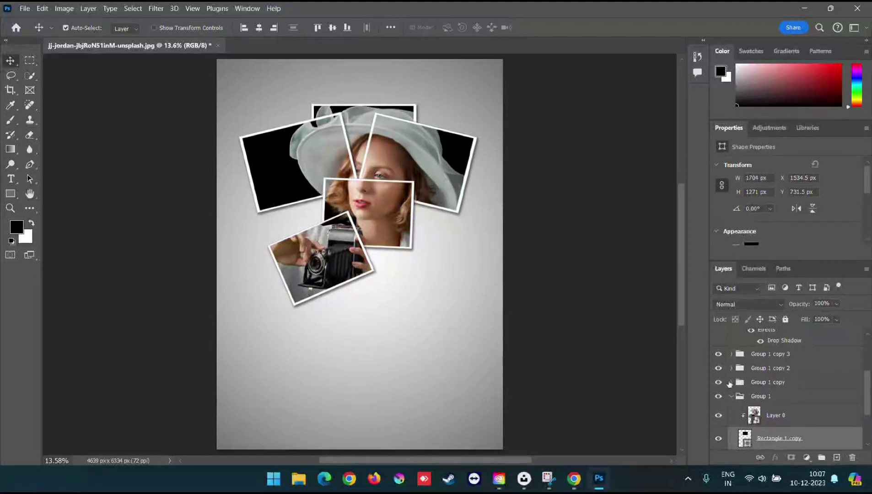
Browse the Layers panel, selecting Group 1 copy's rectangle and then Group 1 copy 4
left_click(805, 383)
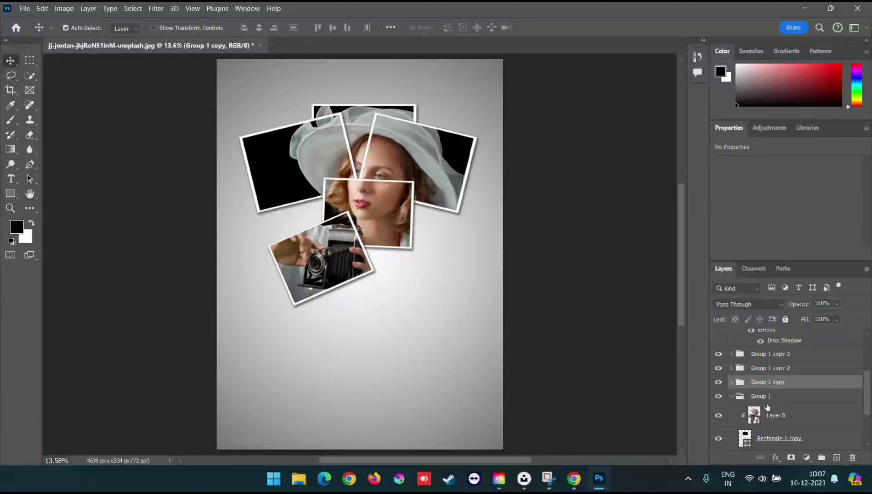
scroll(767, 408, "down", 3)
left_click(819, 402)
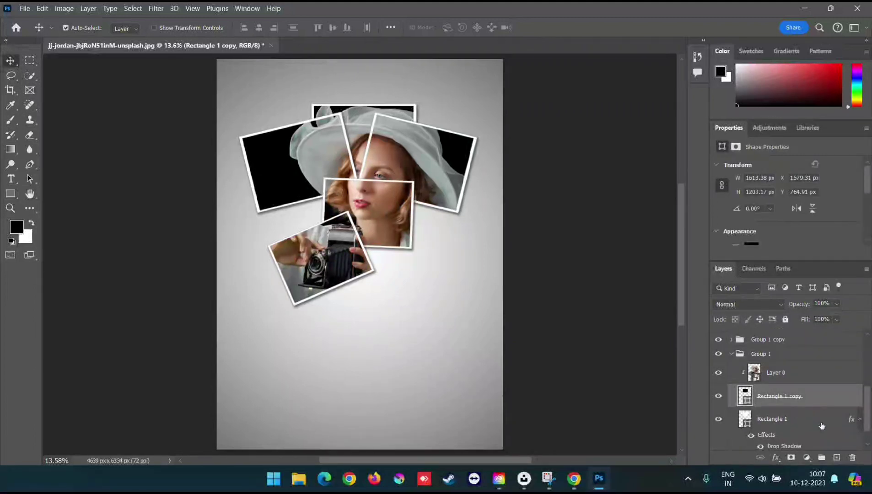
scroll(315, 286, "up", 2)
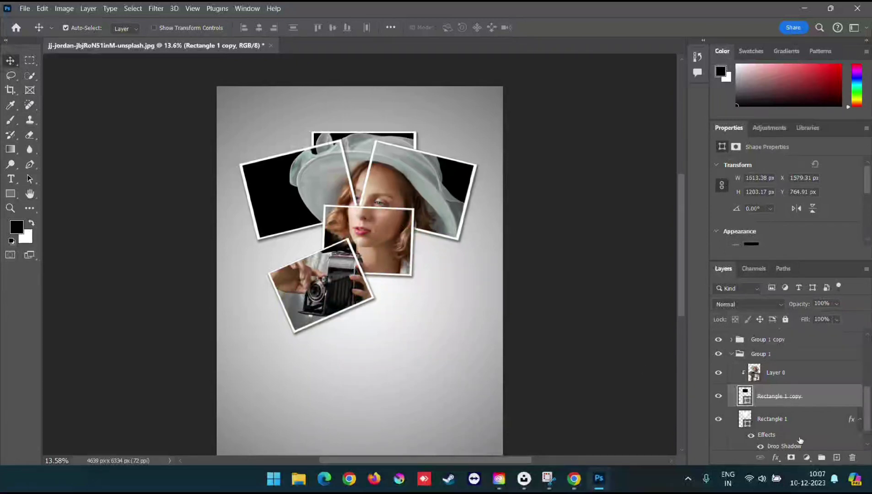
scroll(755, 365, "down", 2)
scroll(755, 364, "up", 1)
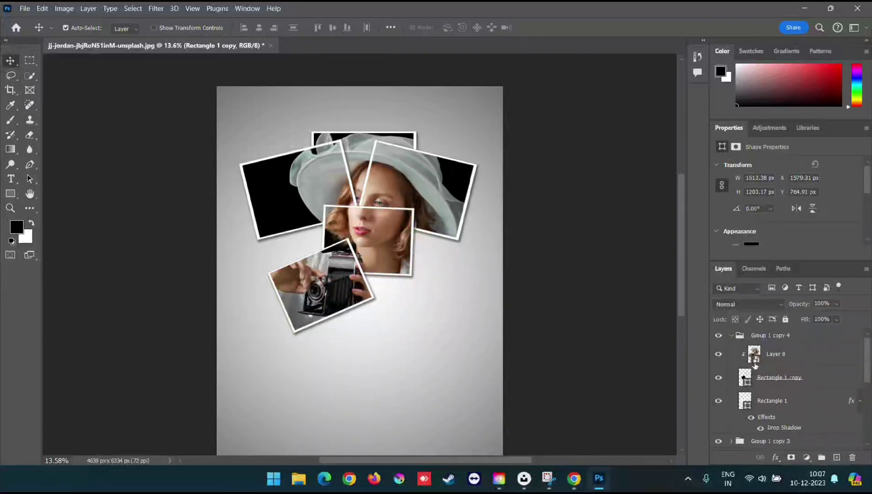
left_click(731, 336)
Duplicate Group 1 copy 4 as Group 1 copy 5
right_click(777, 338)
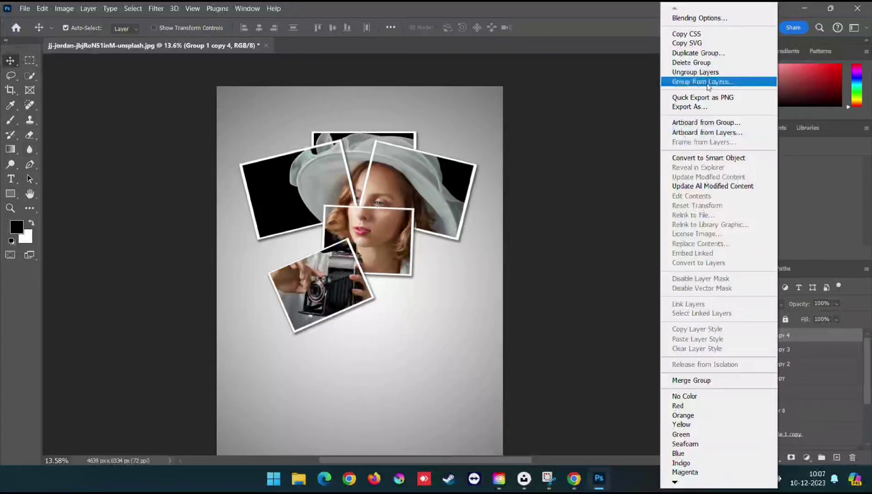
left_click(700, 53)
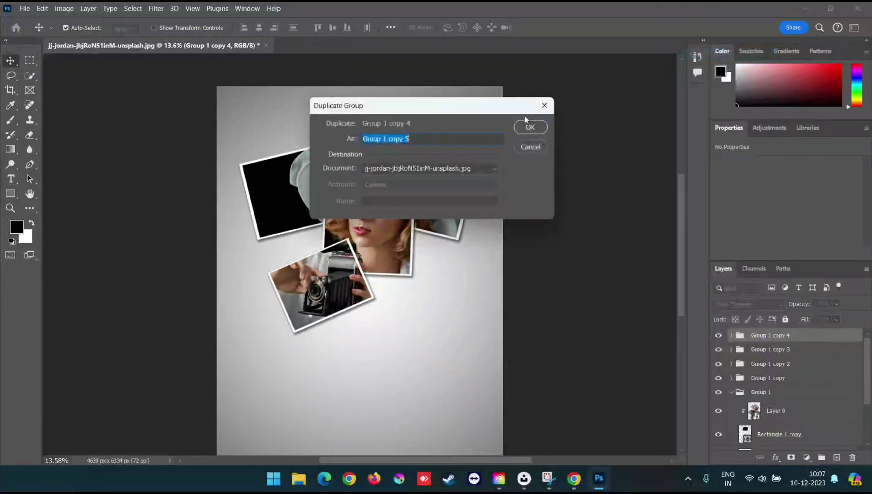
left_click(529, 126)
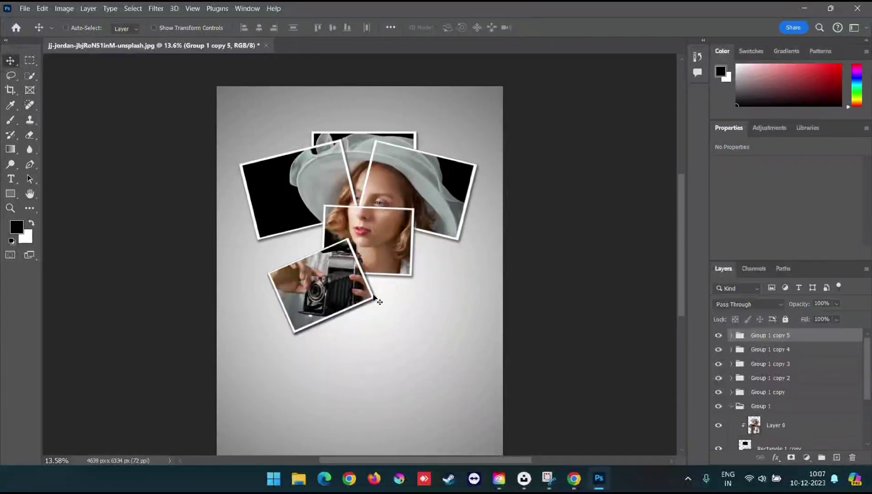
key("ctrl+t")
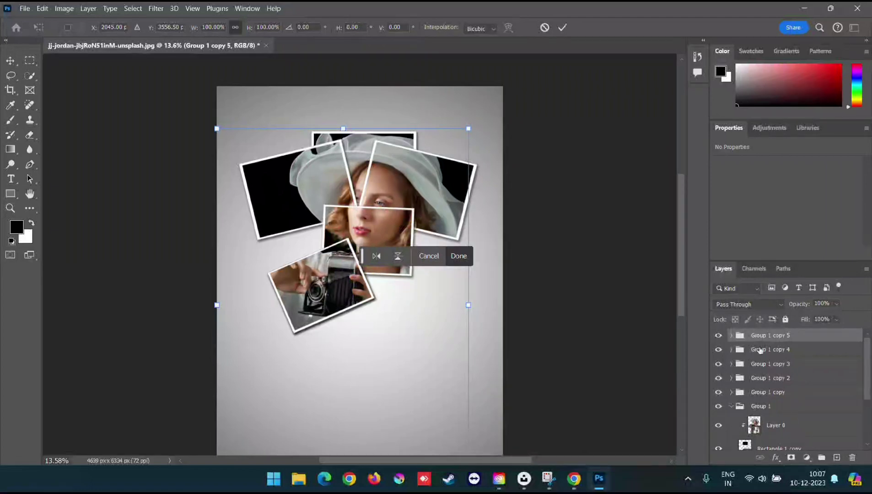
key("Return")
Rotate the new frame's rectangles about 25° and move them to the lower right over her shirt
left_click(731, 335)
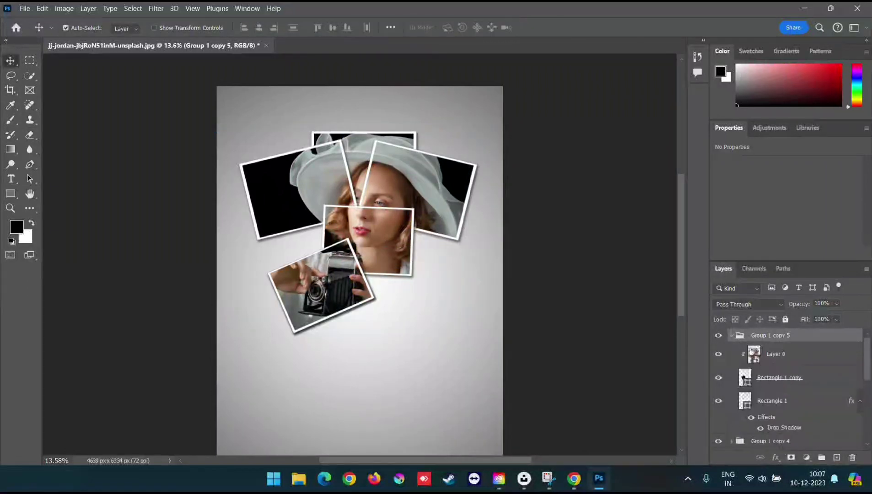
left_click(820, 385)
left_click(821, 406, "shift")
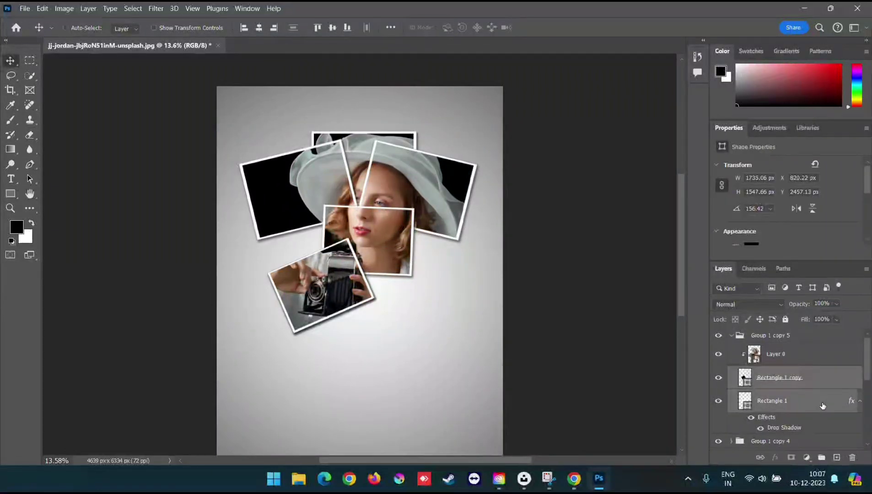
key("ctrl+t")
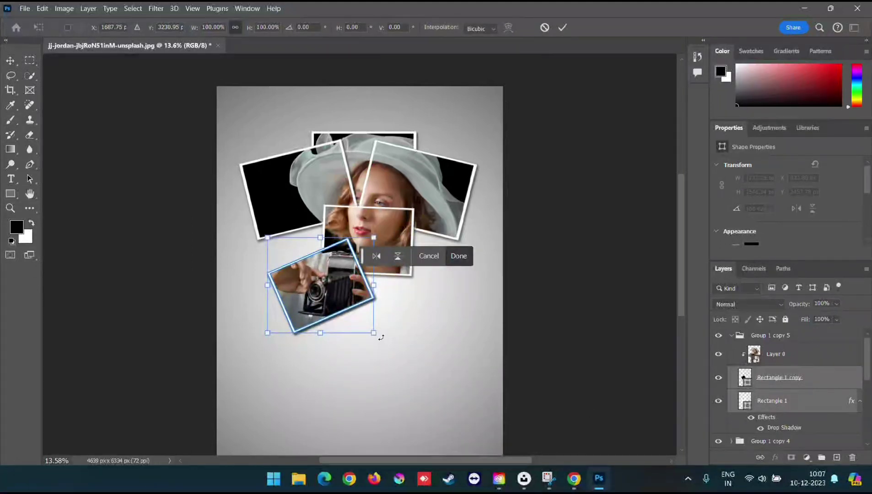
left_click_drag(380, 338, 353, 359)
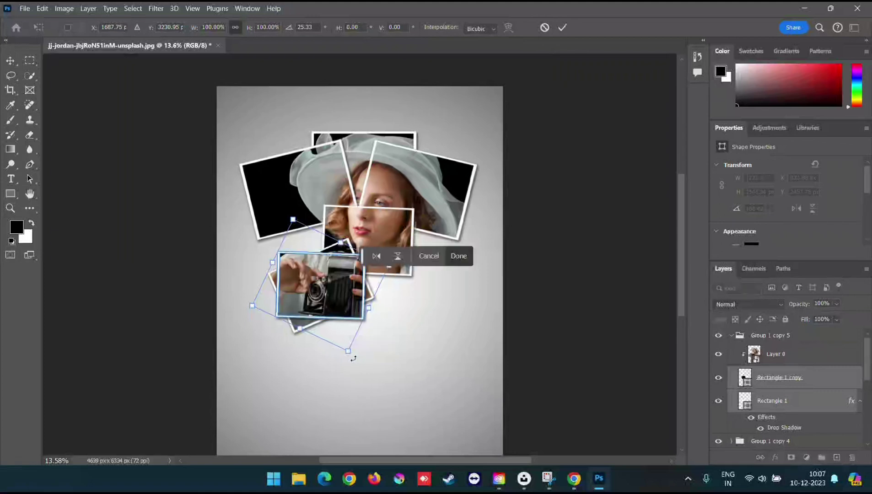
left_click_drag(335, 284, 430, 293)
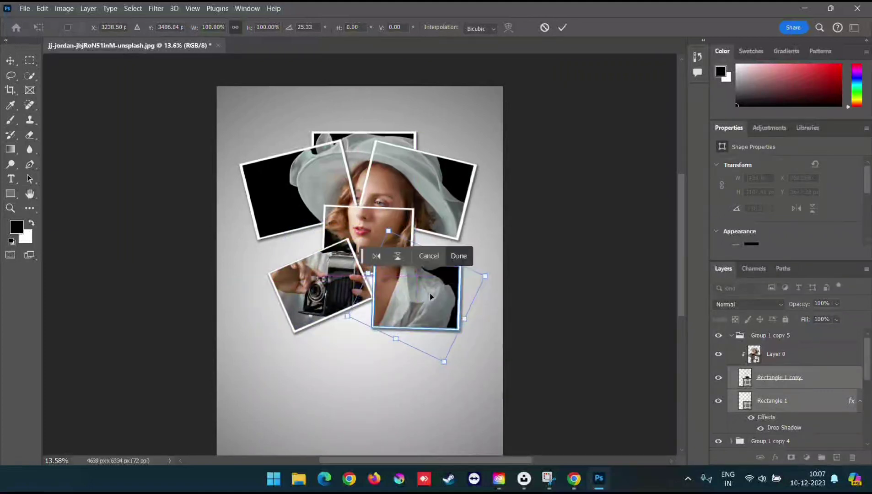
left_click(563, 27)
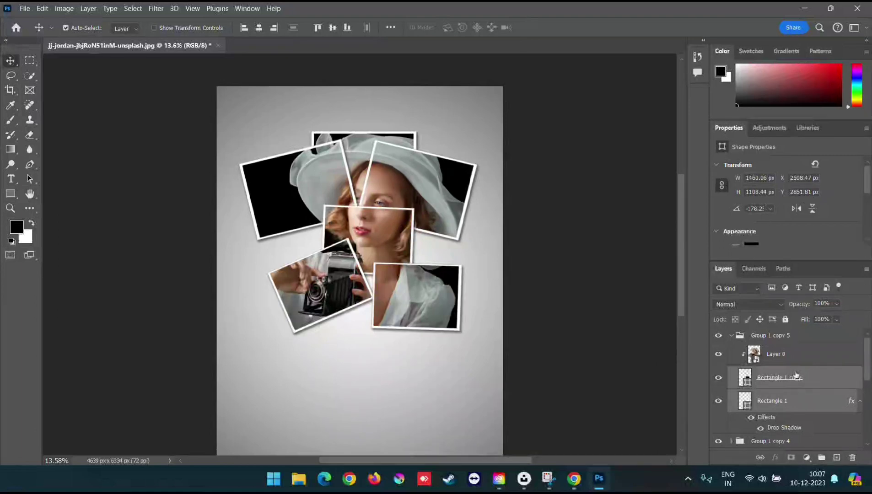
left_click(732, 336)
Duplicate Group 1 copy 5 as Group 1 copy 6 and select both its frame rectangles
right_click(812, 339)
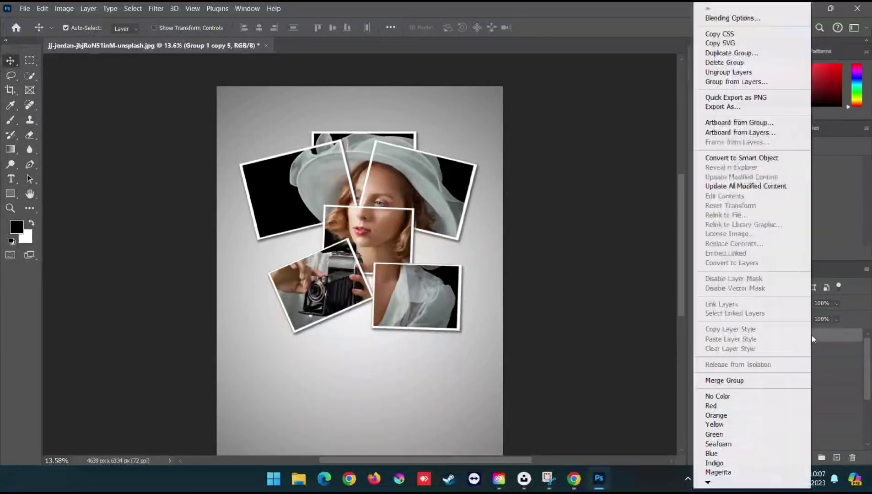
left_click(731, 52)
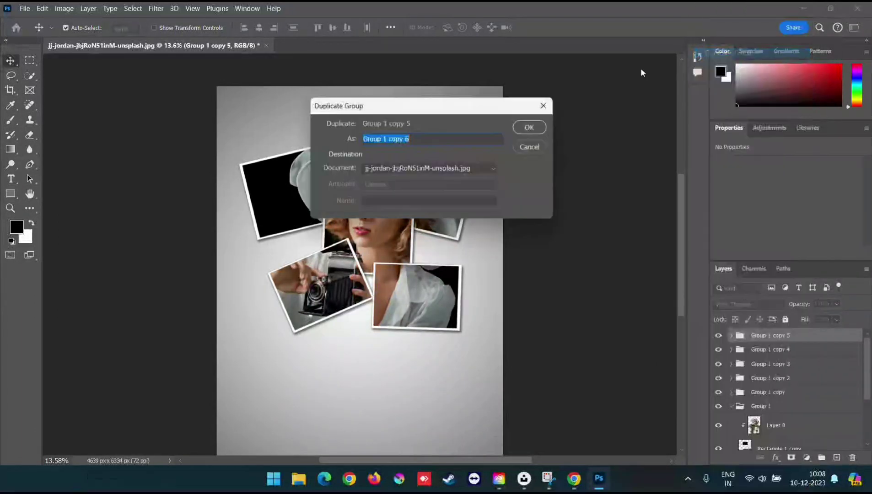
left_click(527, 127)
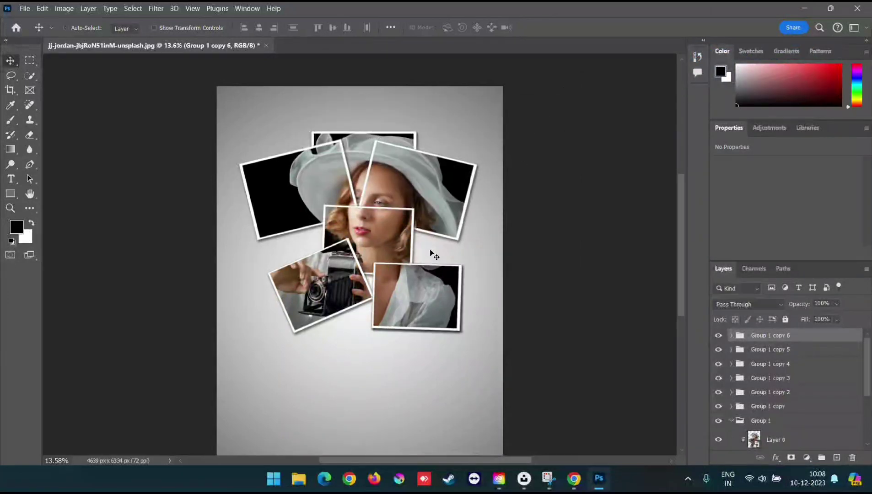
left_click(731, 336)
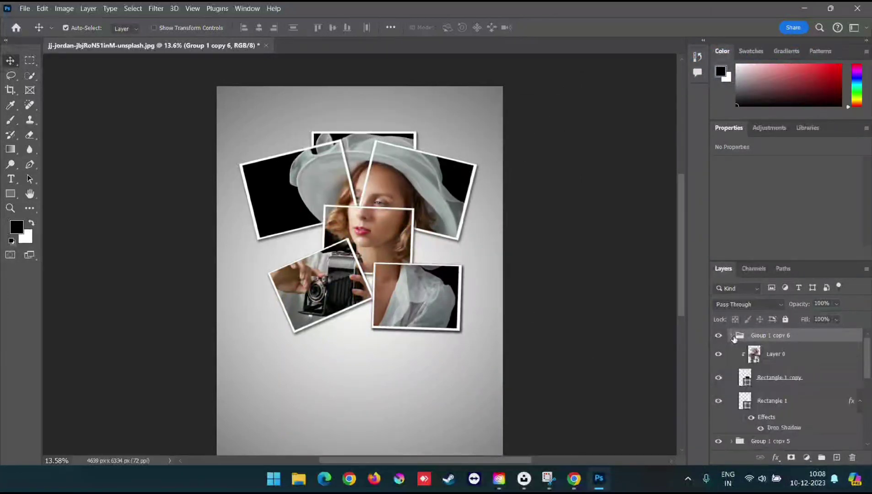
left_click(796, 354)
left_click(822, 385)
left_click(821, 405, "shift")
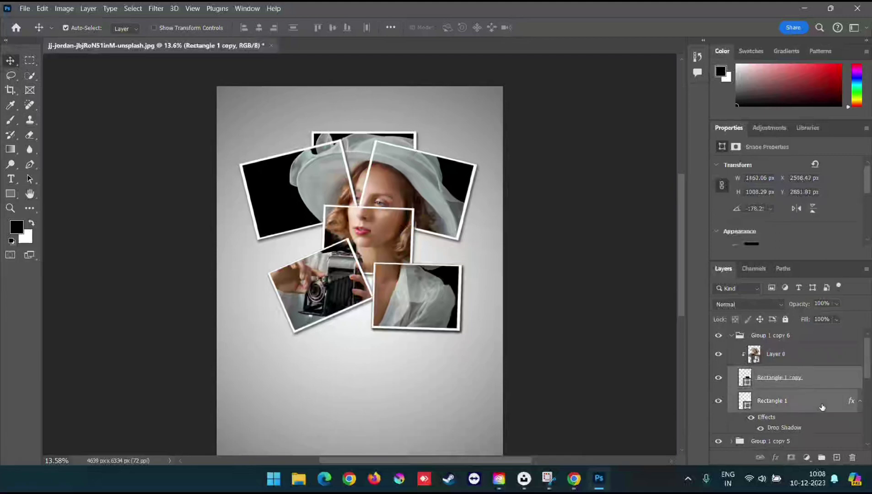
Move the frame left, scale it to 86.57% and rotate it -28.78° over her hand
key("ctrl+t")
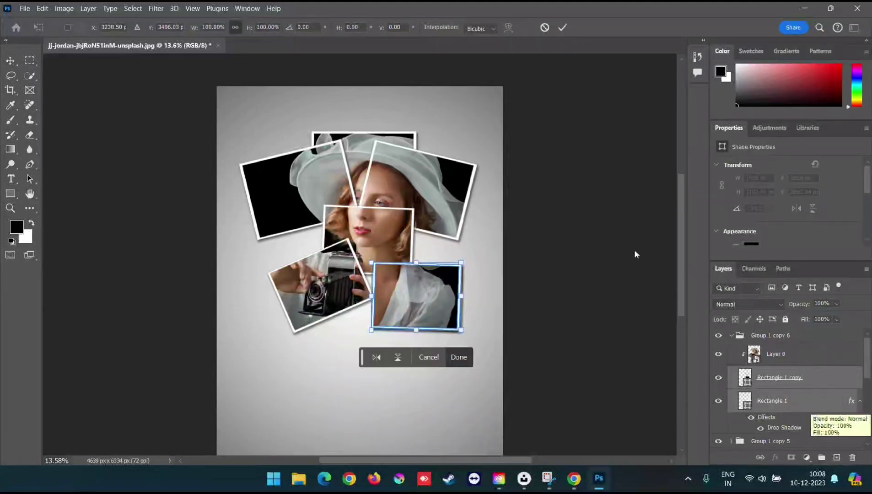
mouse_move(410, 311)
left_mouse_down()
mouse_move(379, 330)
mouse_move(266, 264)
left_mouse_up()
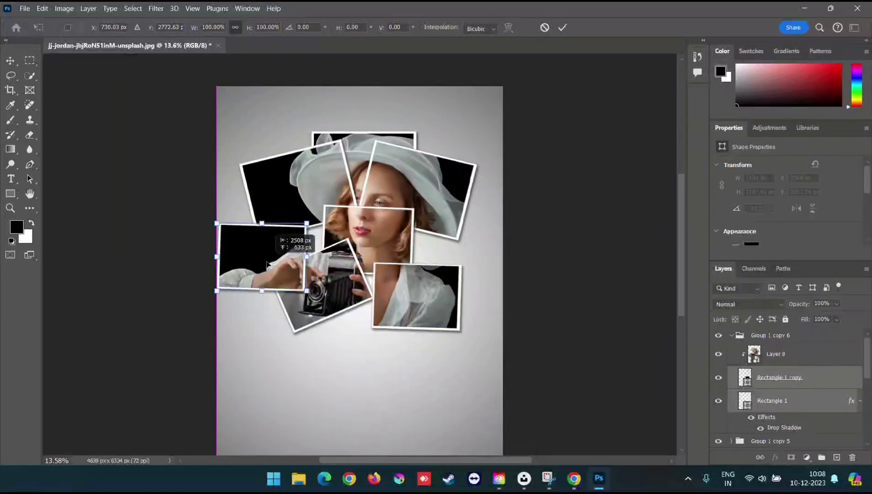
left_click_drag(267, 264, 267, 264)
left_click_drag(307, 291, 294, 281)
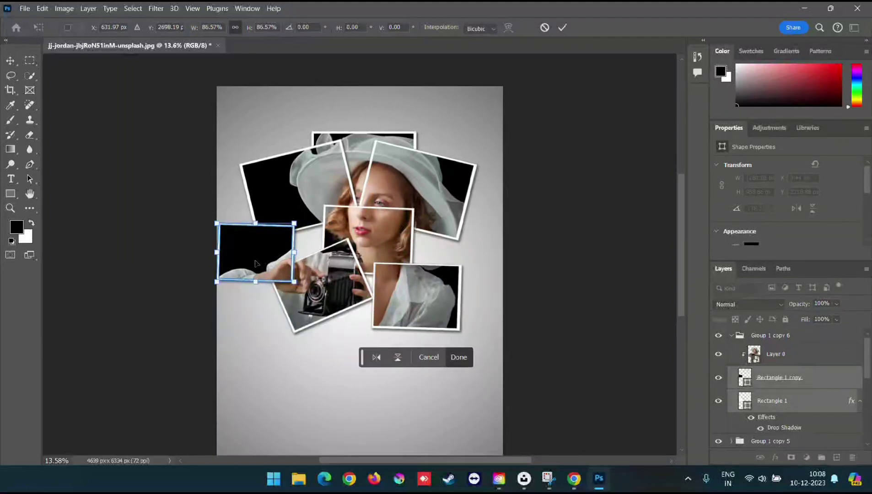
left_click_drag(302, 223, 277, 223)
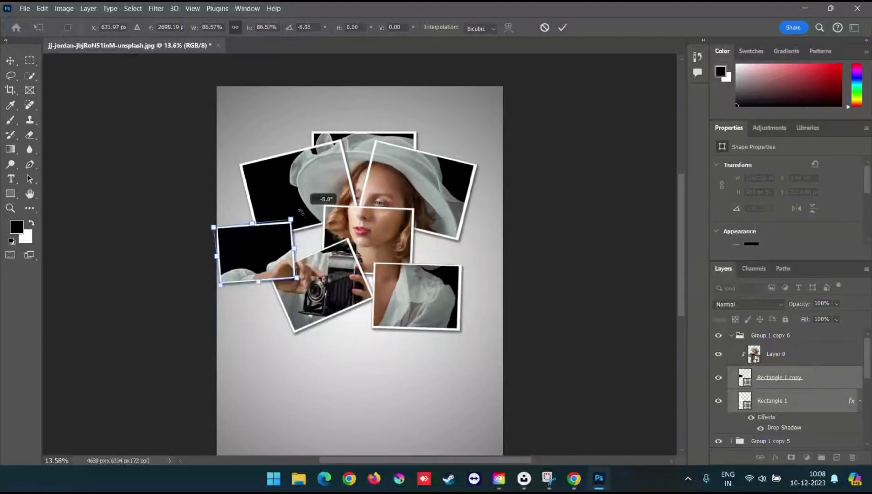
left_click_drag(261, 266, 275, 280)
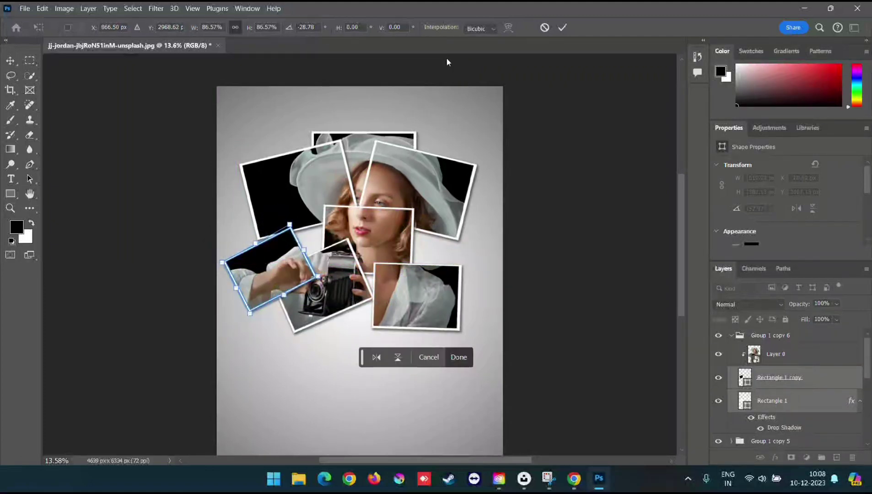
left_click(563, 27)
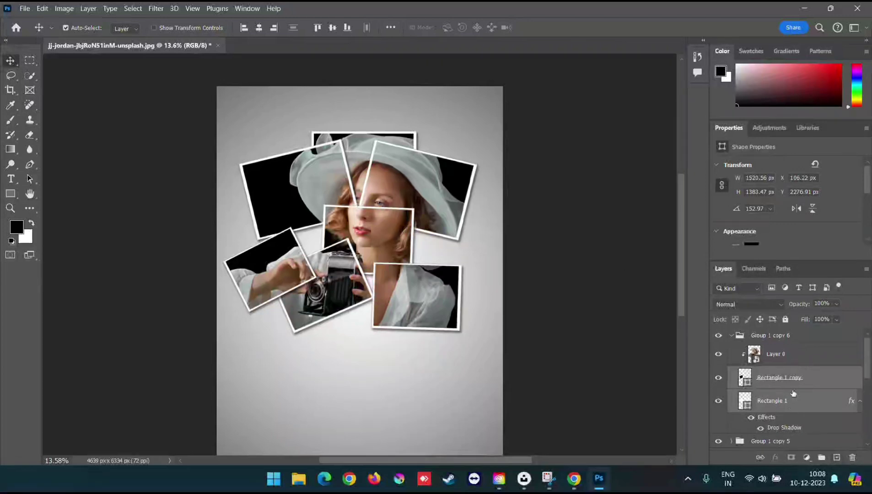
Duplicate Group 1 copy 6 with Ctrl+J as Group 1 copy 7 and select its rectangles
left_click(732, 335)
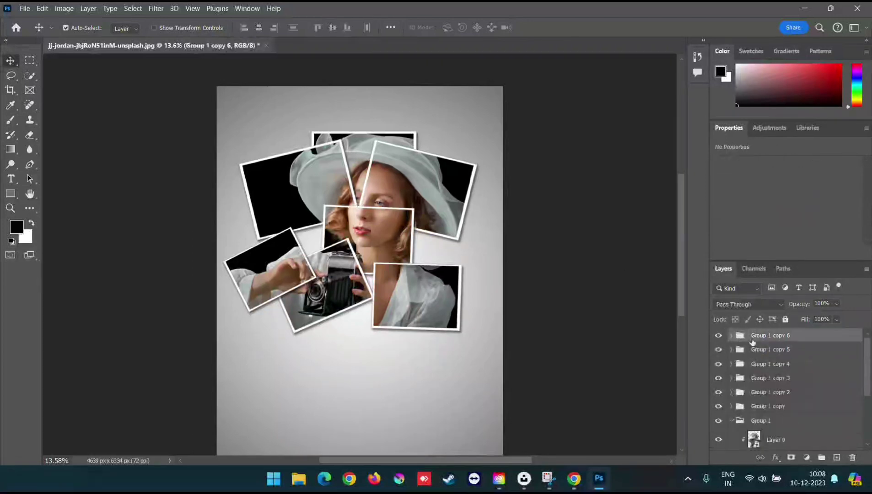
key("ctrl+j")
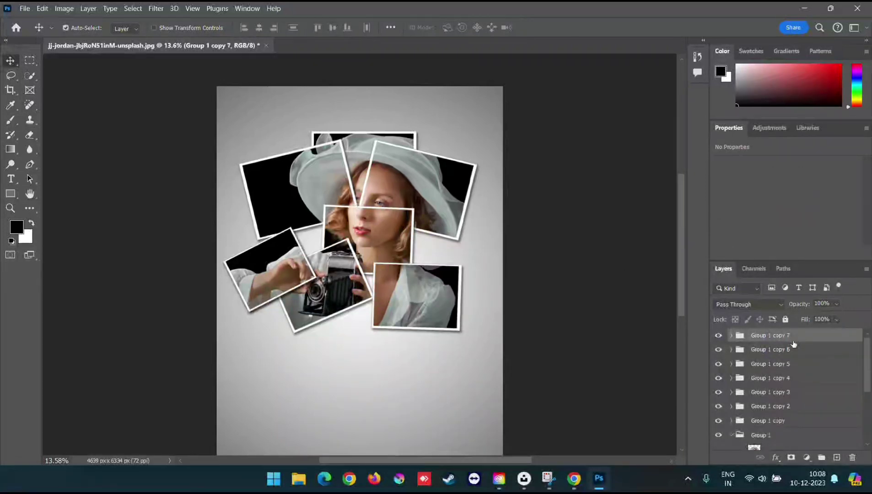
left_click(731, 335)
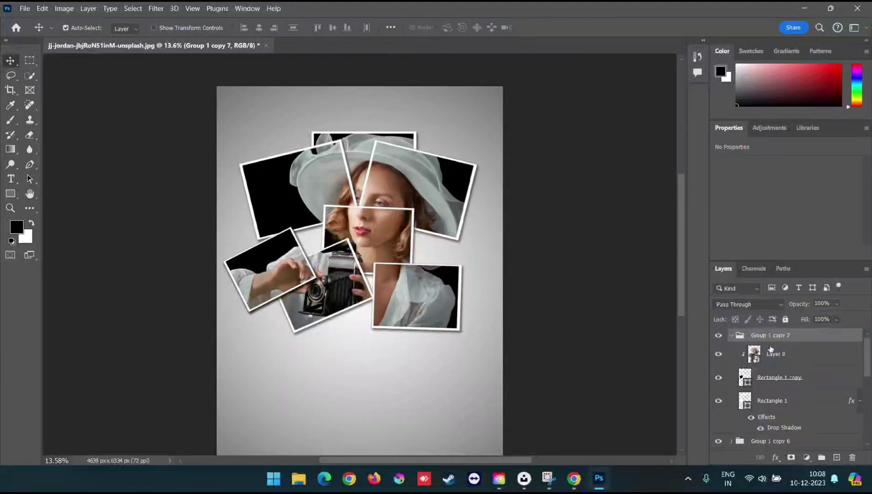
left_click(819, 385)
left_click(820, 401, "shift")
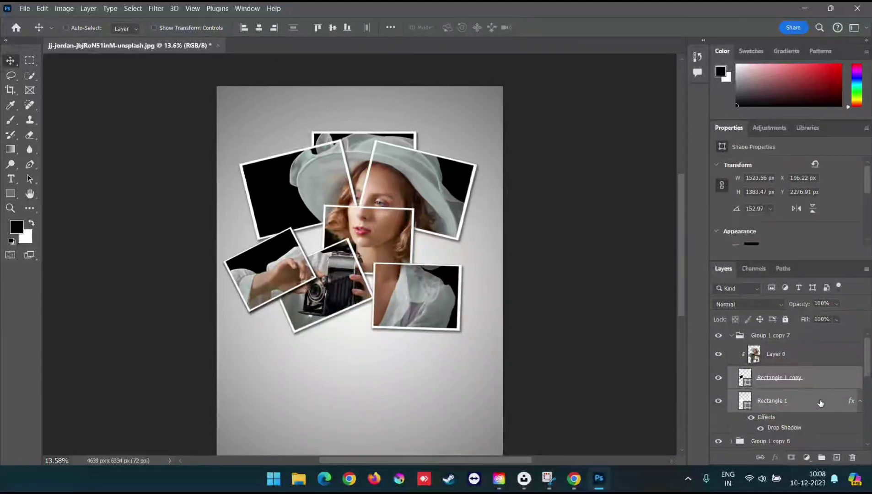
Move the frame to the collage's lower centre and enlarge it to about 136%
key("ctrl+t")
mouse_move(285, 271)
left_mouse_down()
mouse_move(433, 414)
mouse_move(284, 347)
left_mouse_up()
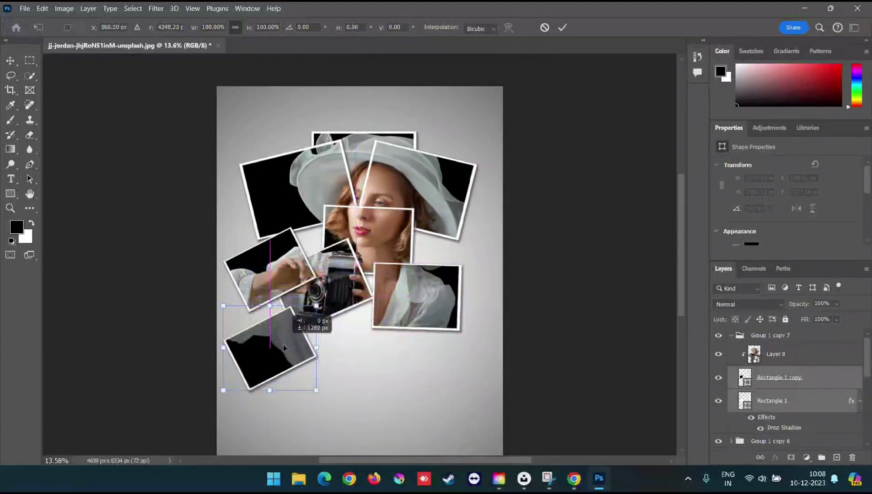
left_click_drag(284, 348, 368, 339)
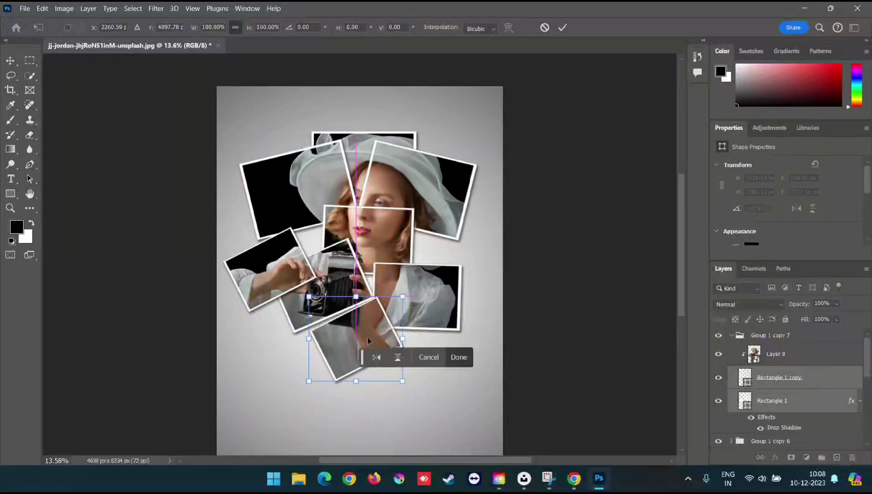
left_click_drag(309, 380, 289, 430)
left_click(568, 27)
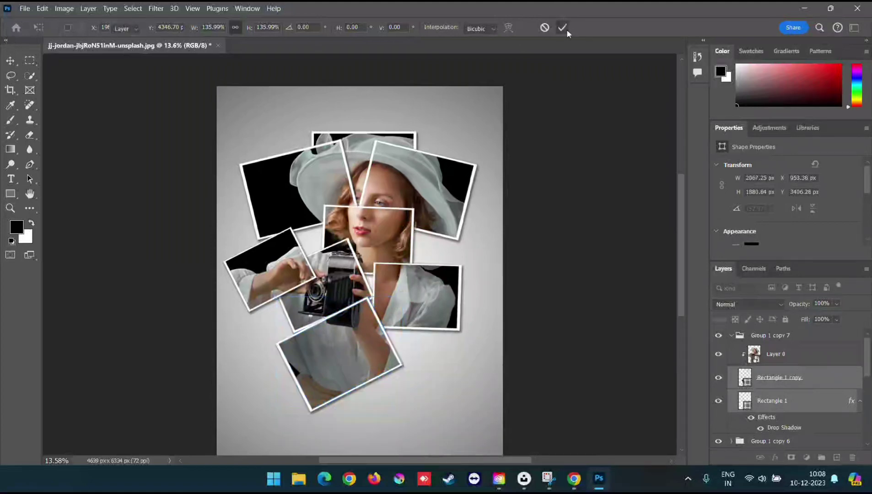
left_click(730, 336)
Duplicate Group 1 copy 7 as Group 1 copy 8 and select its frame shapes
right_click(806, 335)
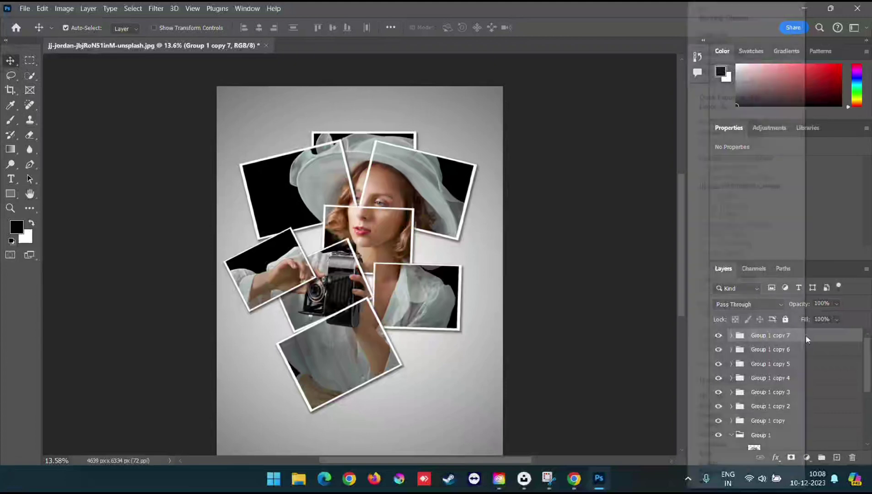
left_click(725, 53)
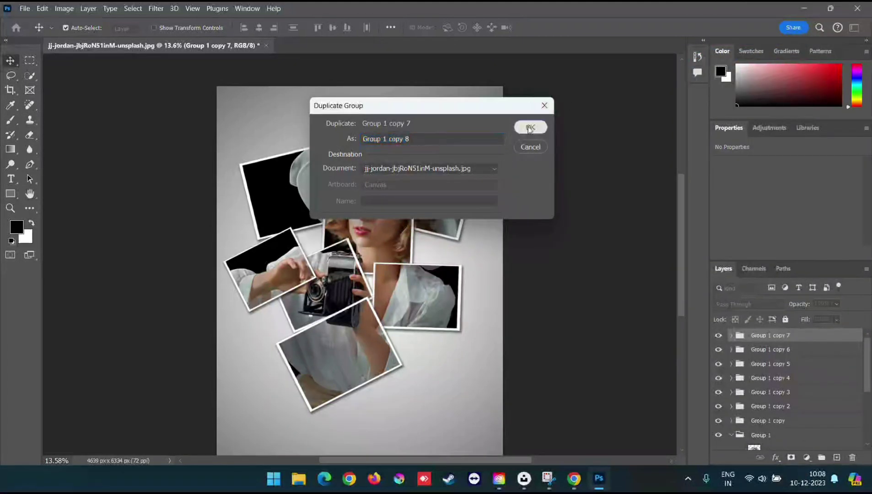
left_click(530, 127)
scroll(631, 253, "down", 2)
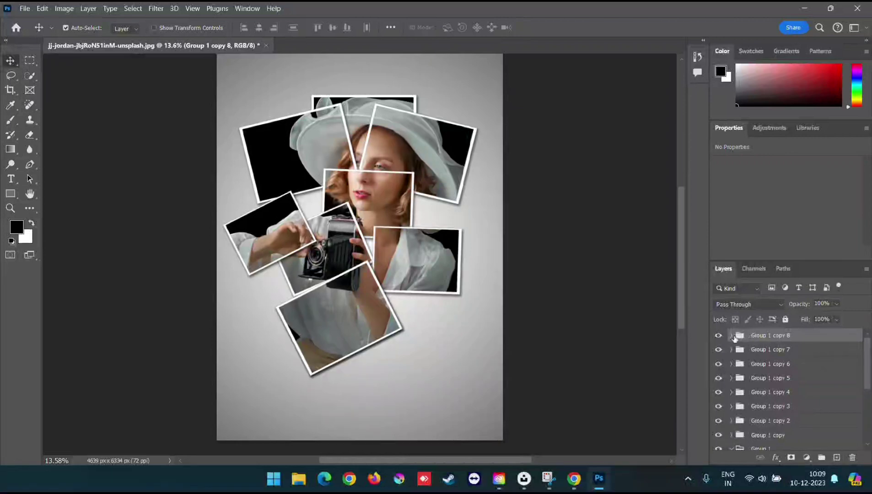
left_click(731, 335)
left_click(822, 403, "shift")
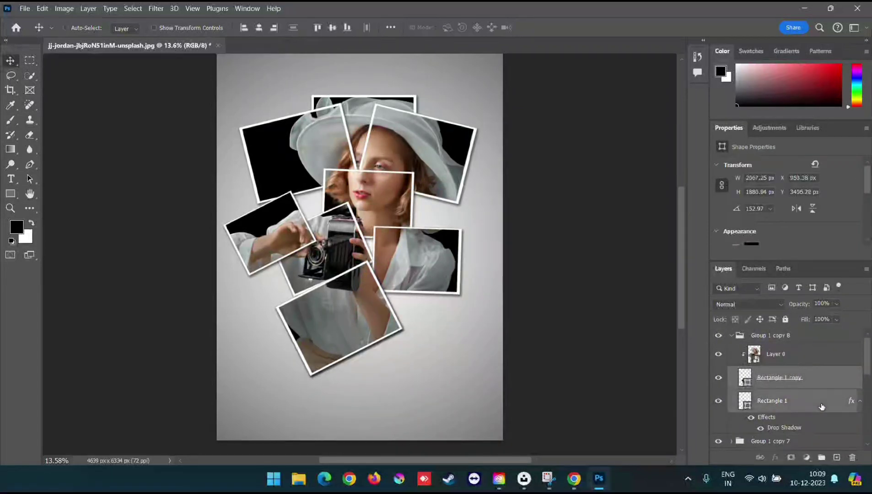
Rotate the frame 51.45° and move it to the collage's bottom right
key("ctrl+t")
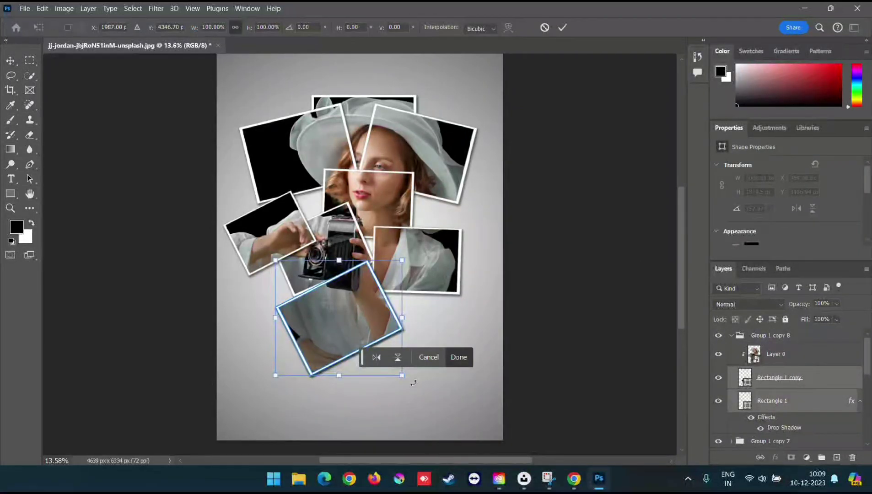
left_click_drag(413, 382, 359, 403)
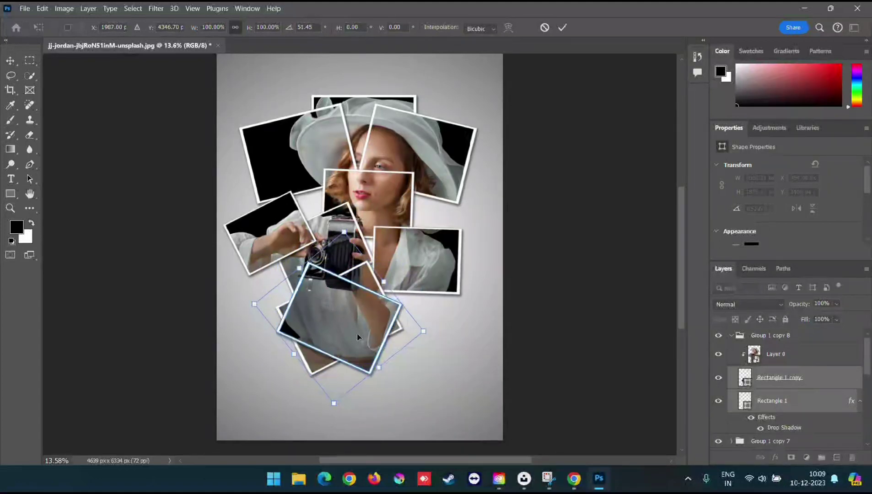
left_click_drag(357, 337, 442, 361)
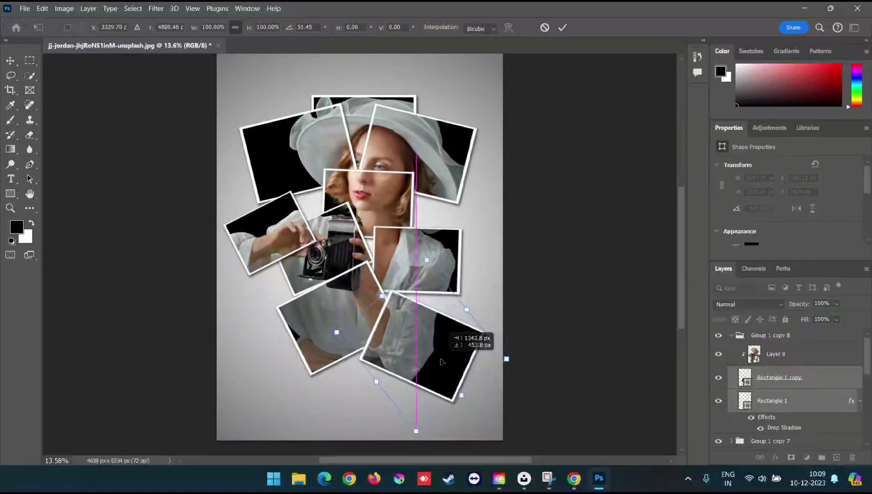
left_click_drag(442, 361, 443, 360)
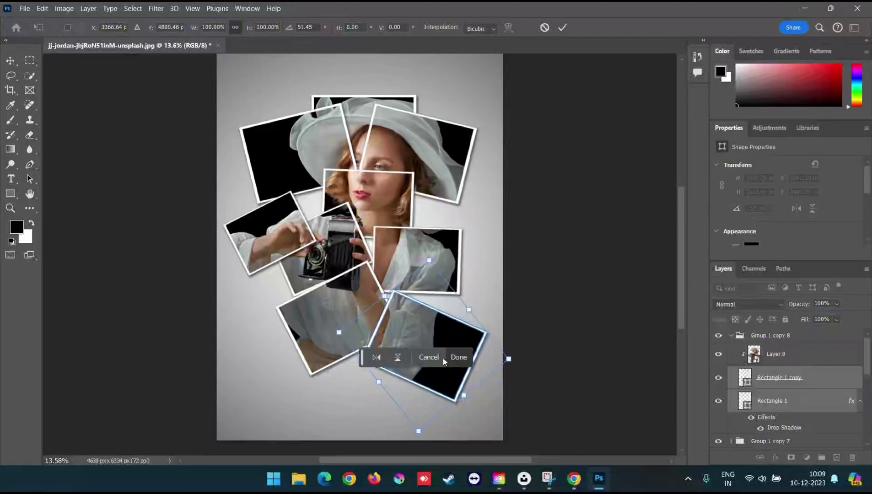
left_click(562, 28)
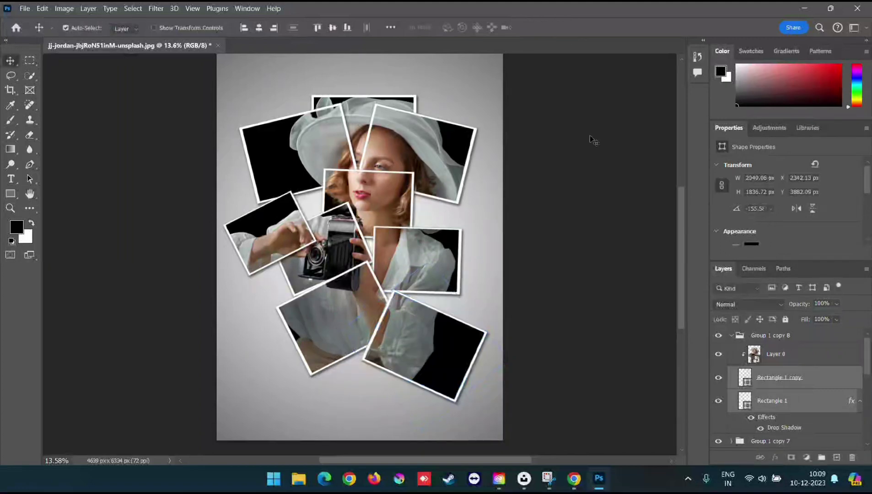
left_click(734, 337)
left_click(799, 335)
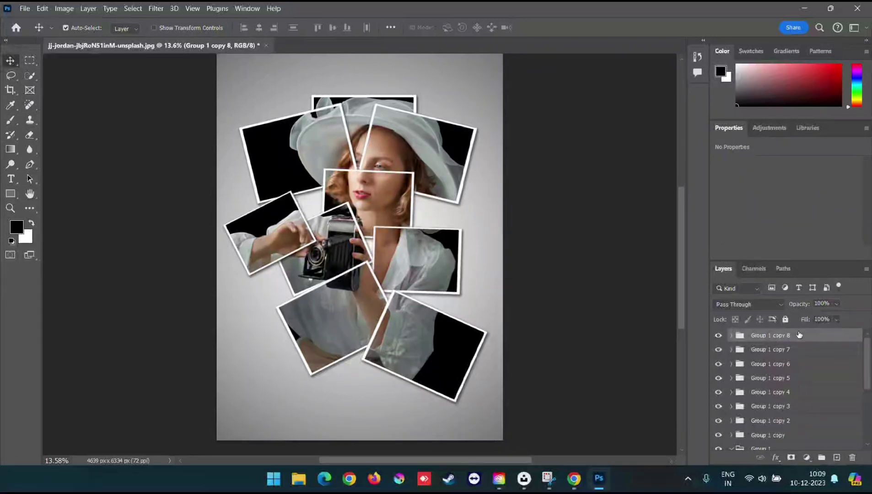
right_click(798, 335)
Duplicate Group 1 copy 8 as Group 1 copy 9 and select both its frame rectangles
left_click(700, 53)
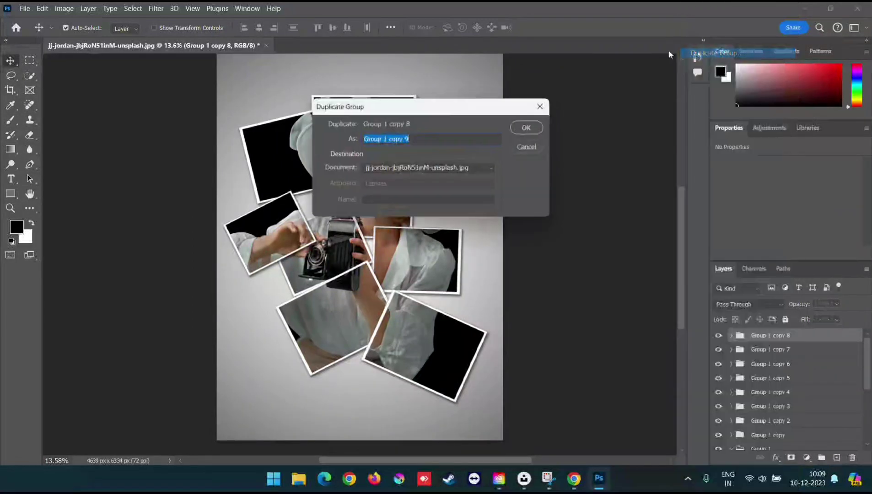
left_click(526, 127)
left_click_drag(410, 189, 411, 189)
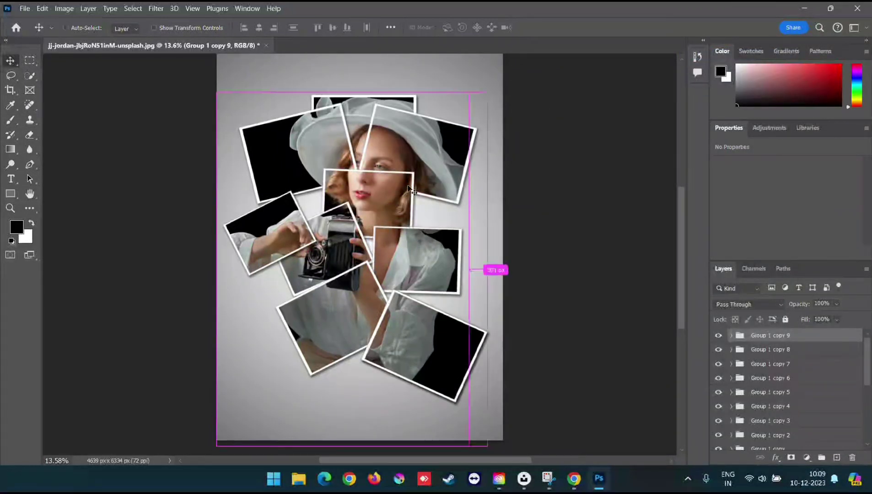
key("ctrl+t")
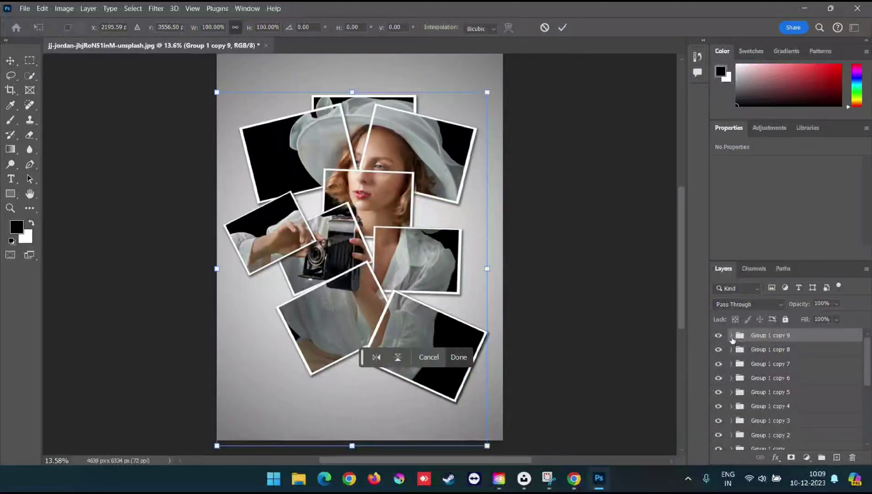
left_click(731, 336)
left_click(827, 387)
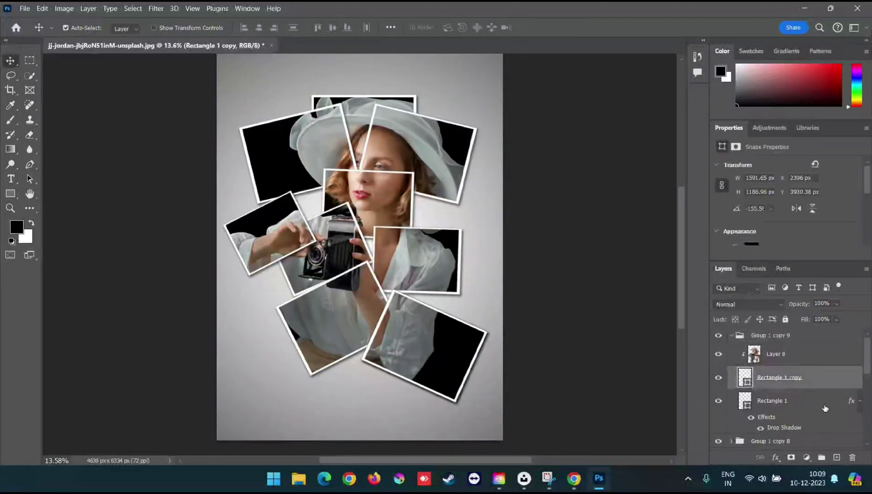
left_click(825, 405, "shift")
right_click(824, 406)
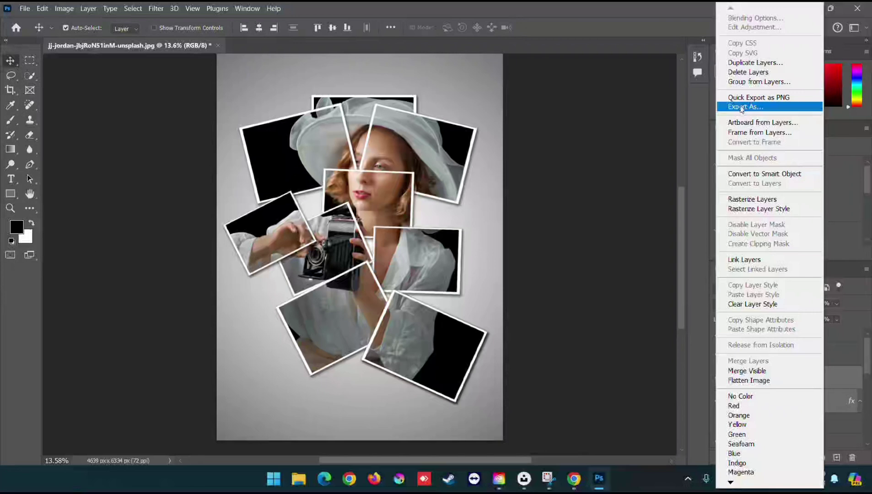
Free-transform the frame: rotate about -48°, move it lower left, and shrink it to 82%
left_click(41, 9)
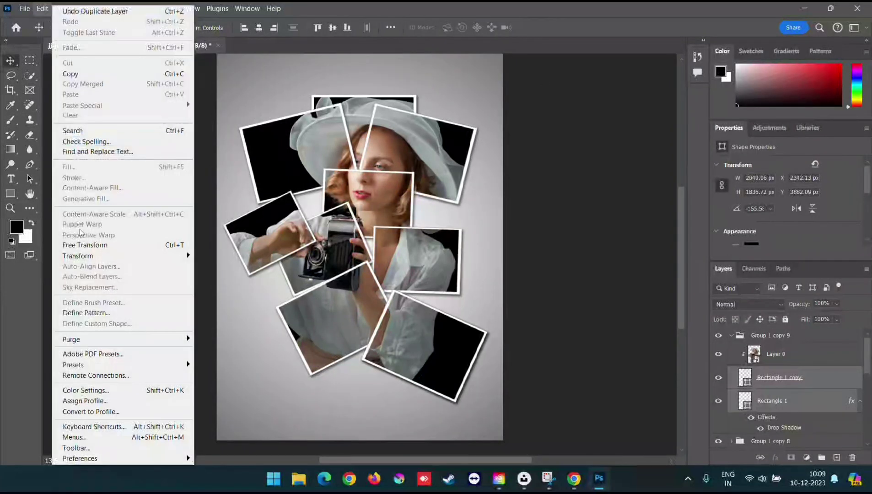
left_click(110, 249)
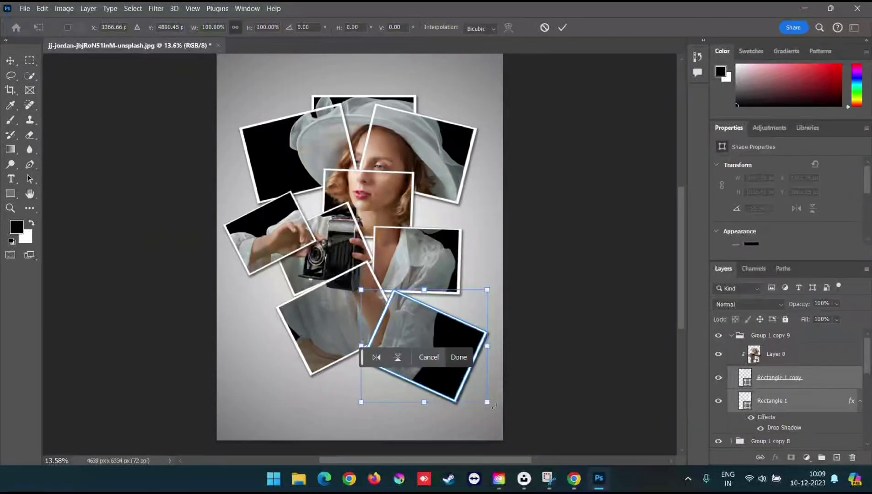
left_click_drag(494, 411, 516, 339)
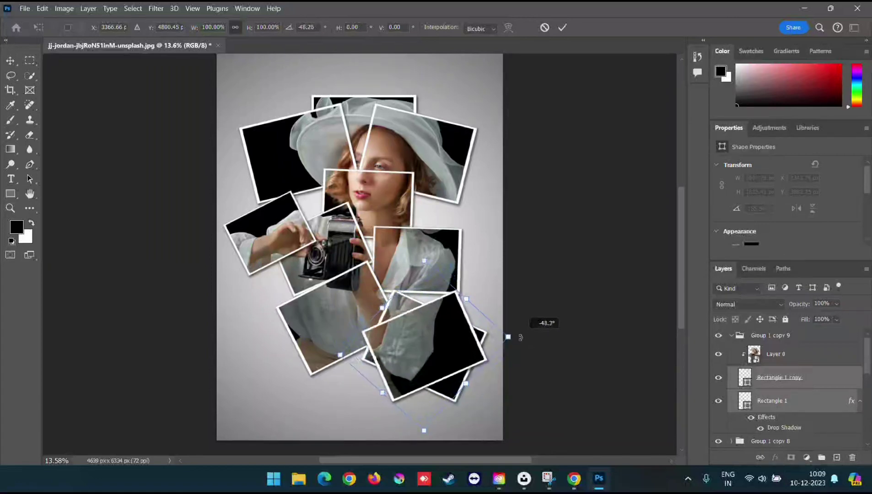
left_click_drag(427, 331, 275, 363)
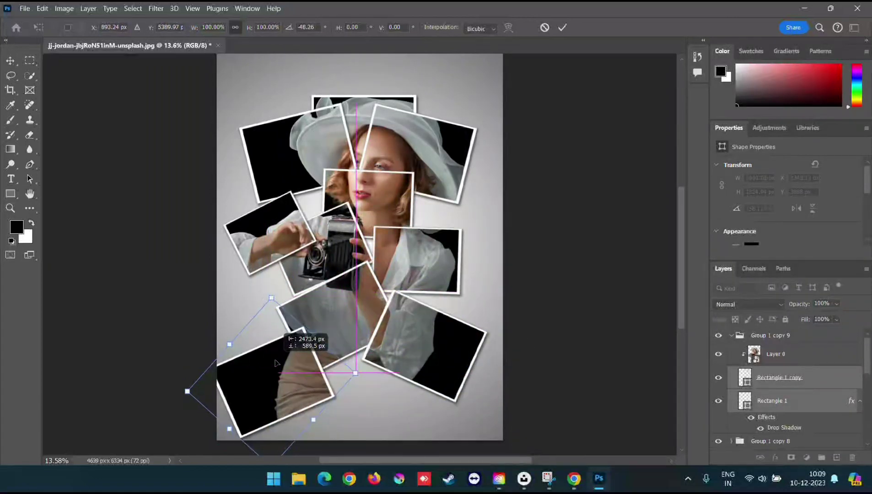
left_click_drag(274, 362, 281, 363)
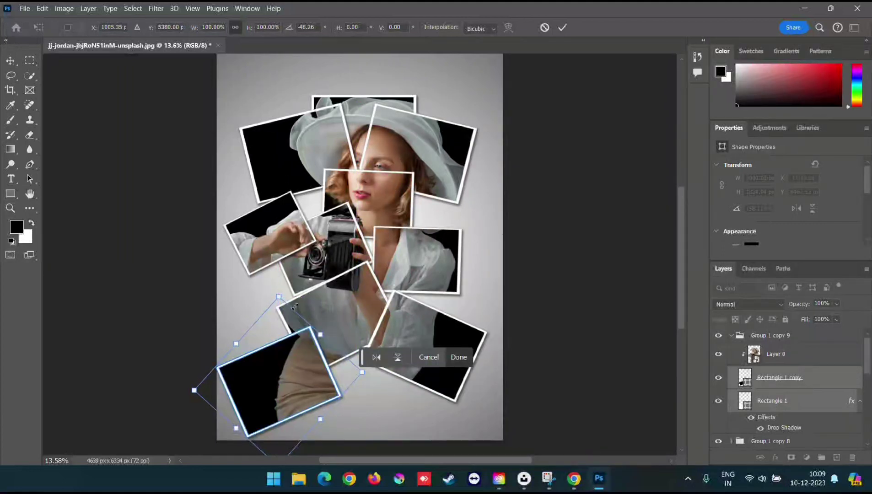
left_click_drag(280, 296, 277, 327)
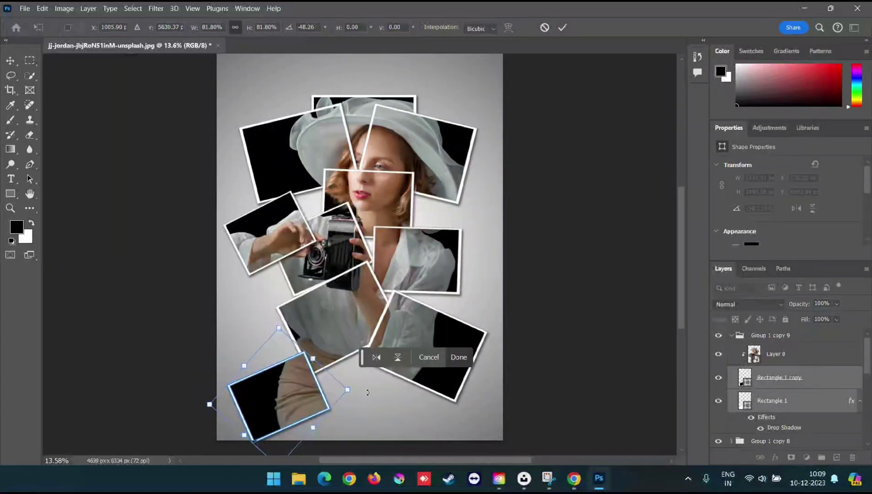
Refine the frame to about -22° and 74% scale at the left edge over her sleeve
left_click_drag(368, 392, 359, 427)
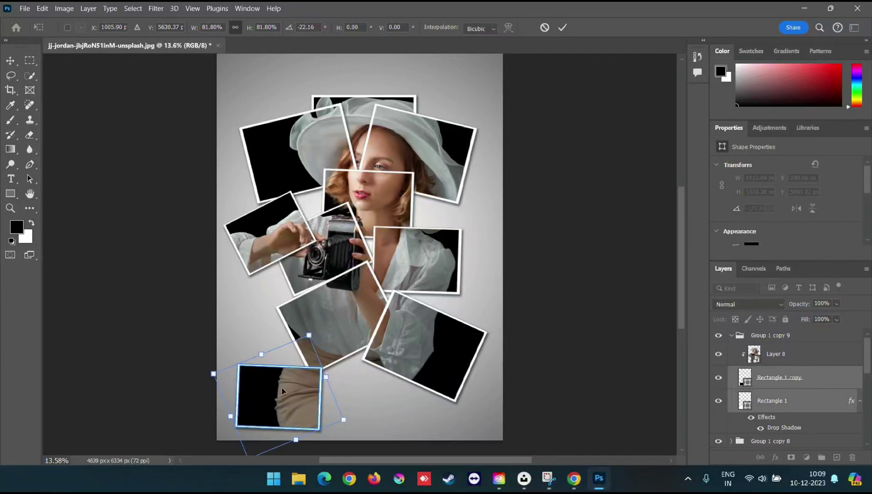
left_click_drag(282, 390, 278, 293)
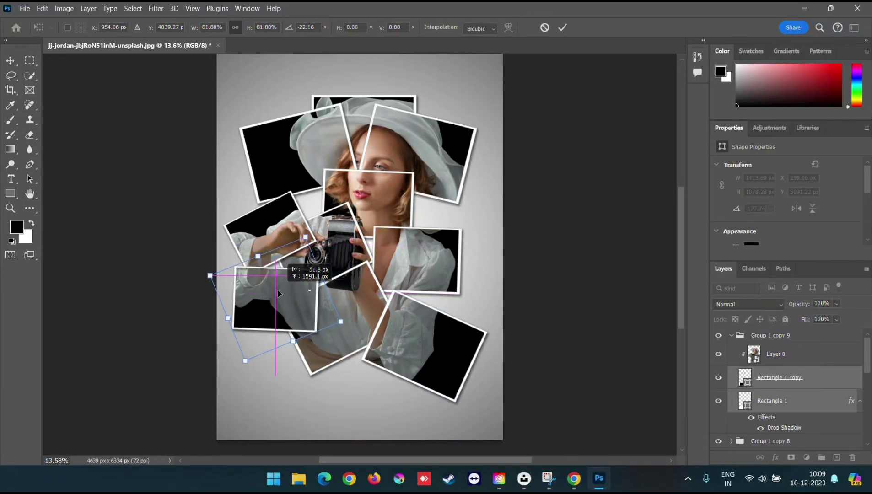
left_click_drag(278, 293, 279, 301)
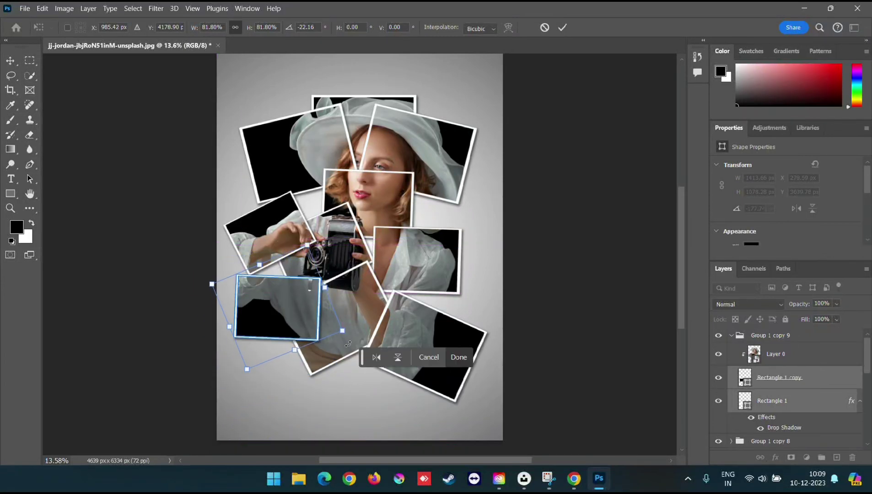
mouse_move(344, 332)
left_mouse_down()
mouse_move(281, 315)
mouse_move(264, 333)
mouse_move(272, 314)
left_mouse_up()
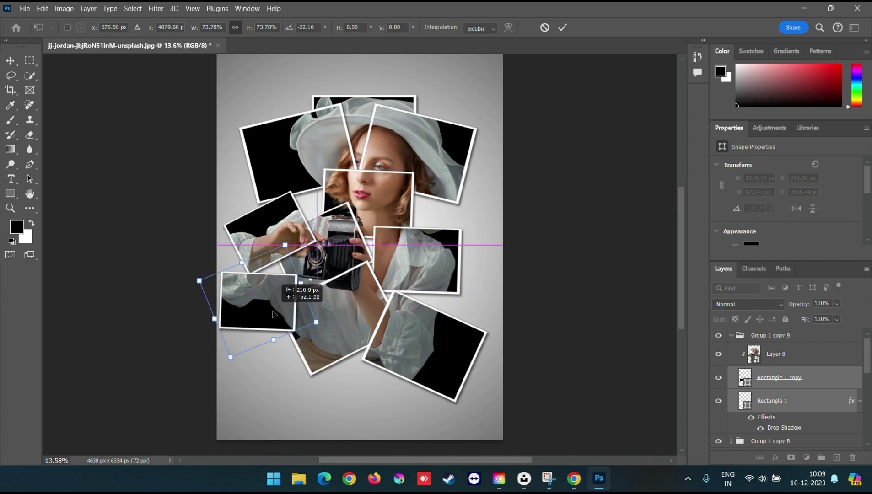
left_click_drag(274, 314, 273, 313)
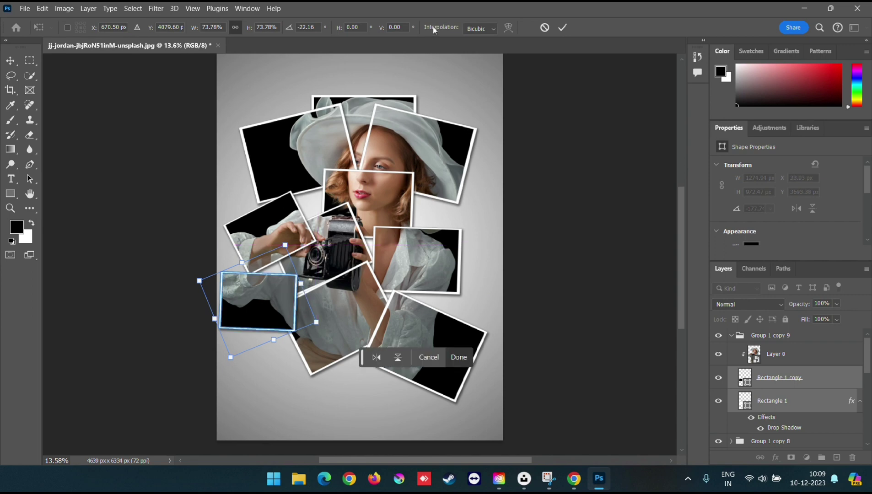
left_click(562, 27)
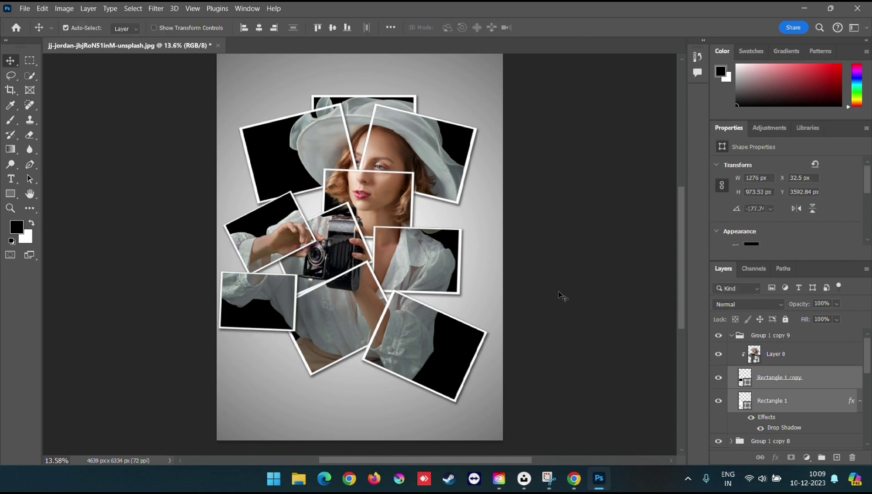
Duplicate the Group 1 copy 9 frame group as Group 1 copy 10
left_click(731, 336)
right_click(782, 337)
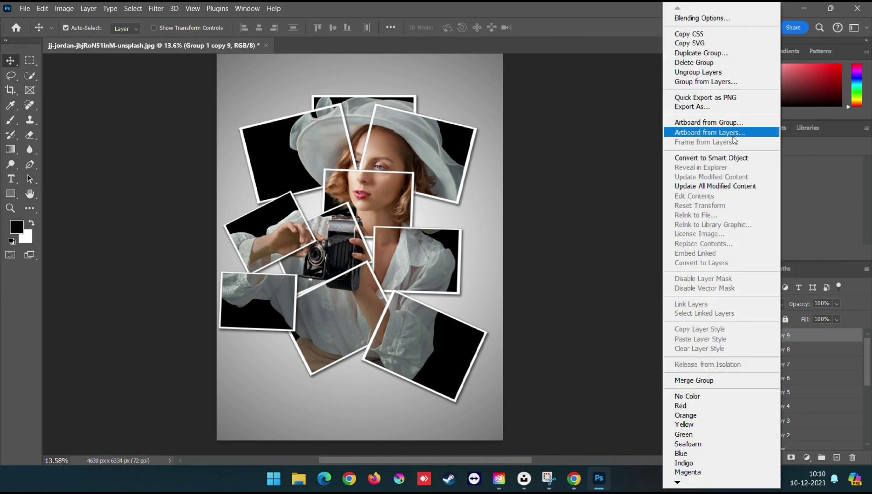
left_click(718, 54)
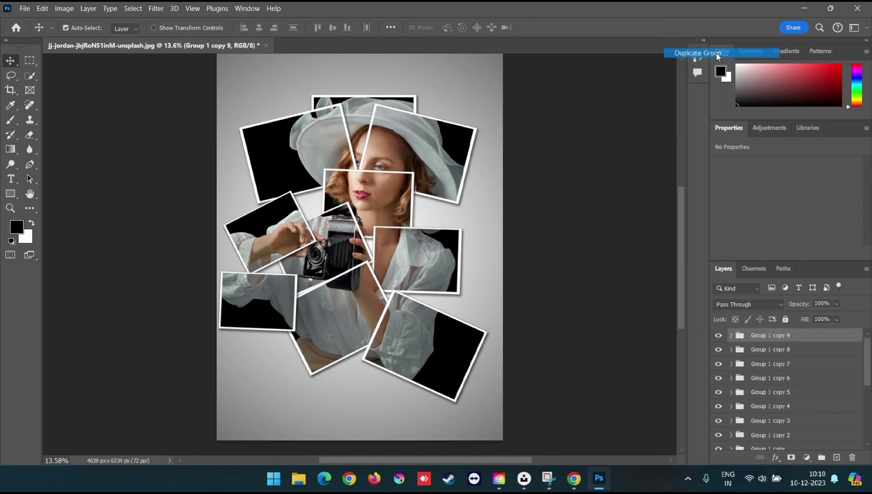
left_click(523, 126)
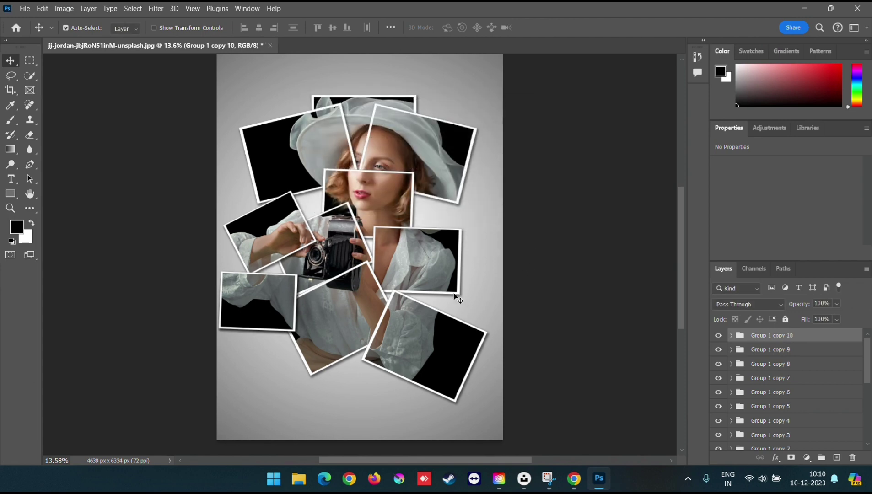
Move the copy's two rectangles down below the sleeve frame so it frames her skirt
left_click(731, 336)
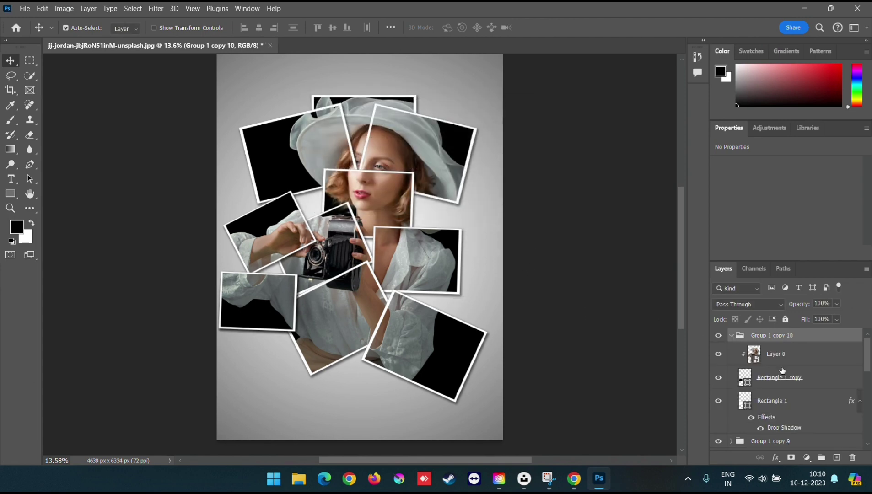
left_click(796, 376)
left_click(813, 399, "shift")
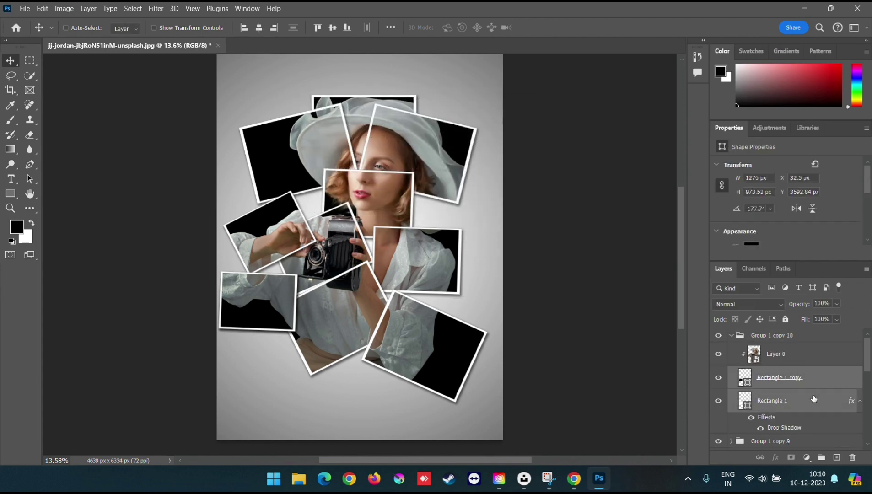
key("ctrl+t")
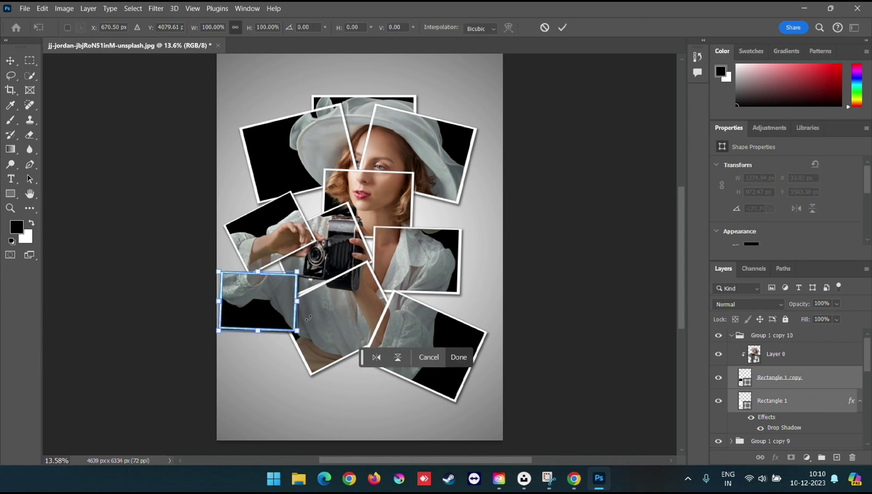
mouse_move(262, 309)
left_mouse_down()
mouse_move(272, 370)
mouse_move(290, 386)
mouse_move(279, 366)
mouse_move(276, 376)
left_mouse_up()
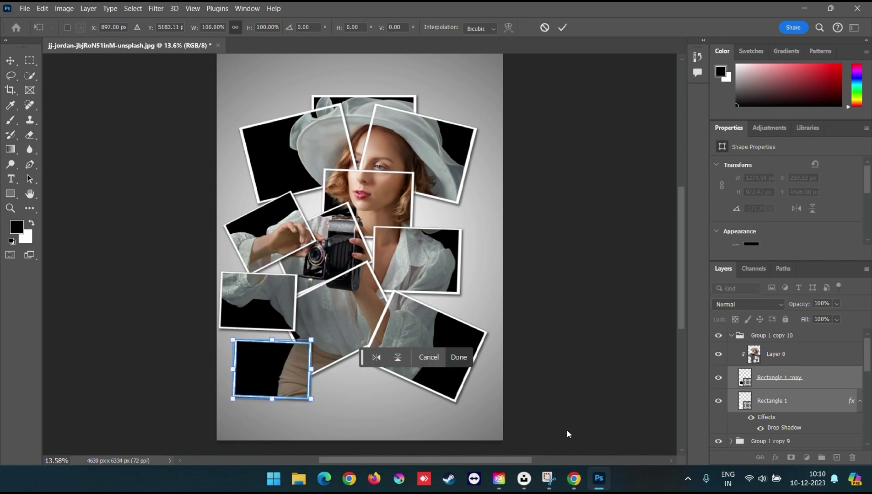
left_click(562, 30)
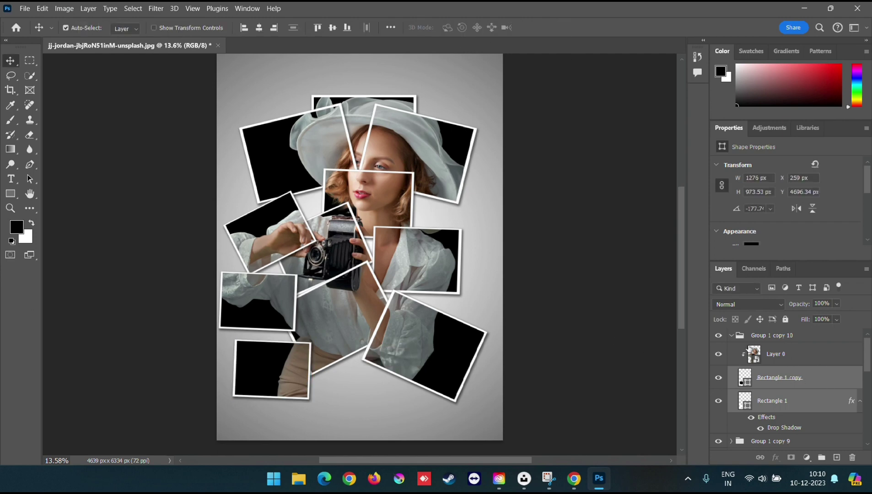
left_click(731, 336)
right_click(803, 335)
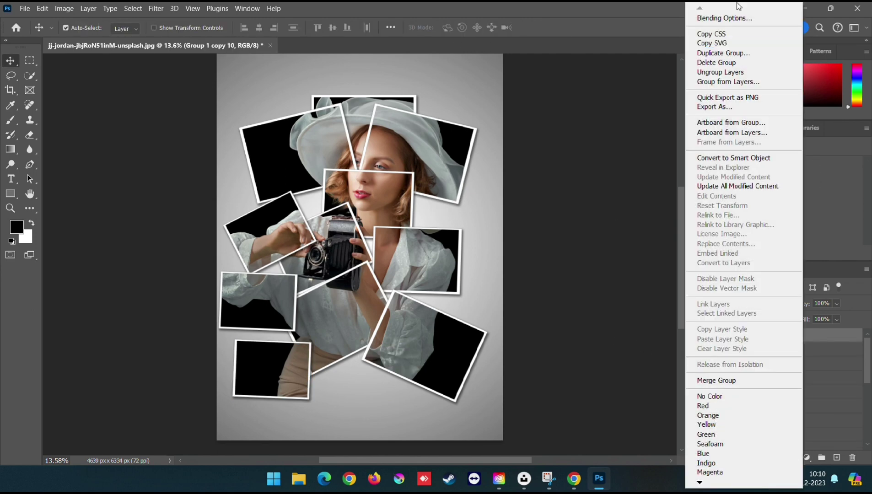
Duplicate the frame group as Group 1 copy 11 and select both its rectangles
left_click(732, 53)
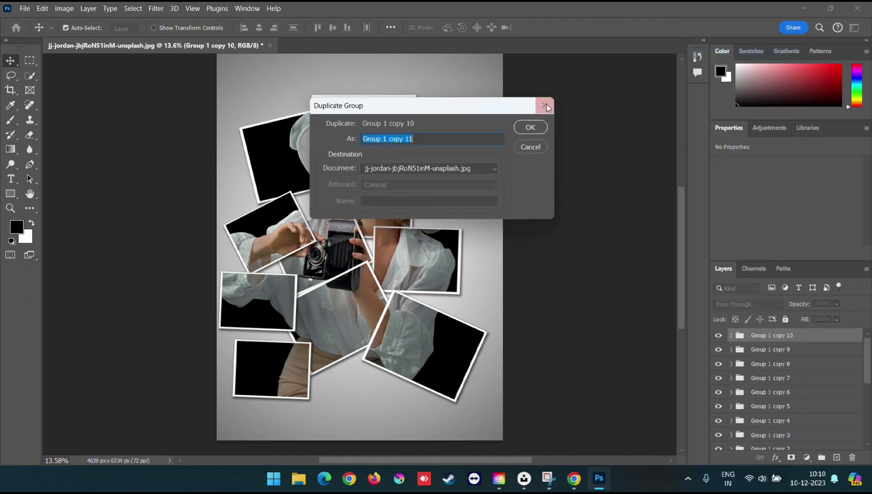
left_click(530, 128)
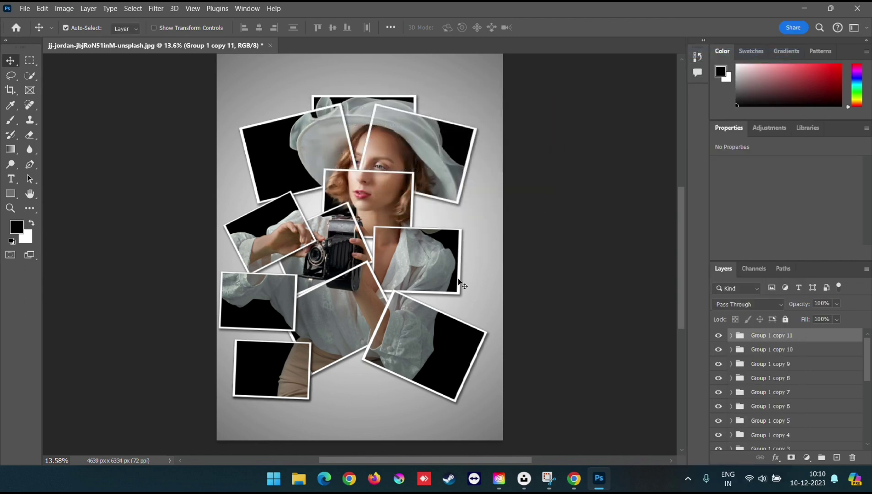
left_click(731, 336)
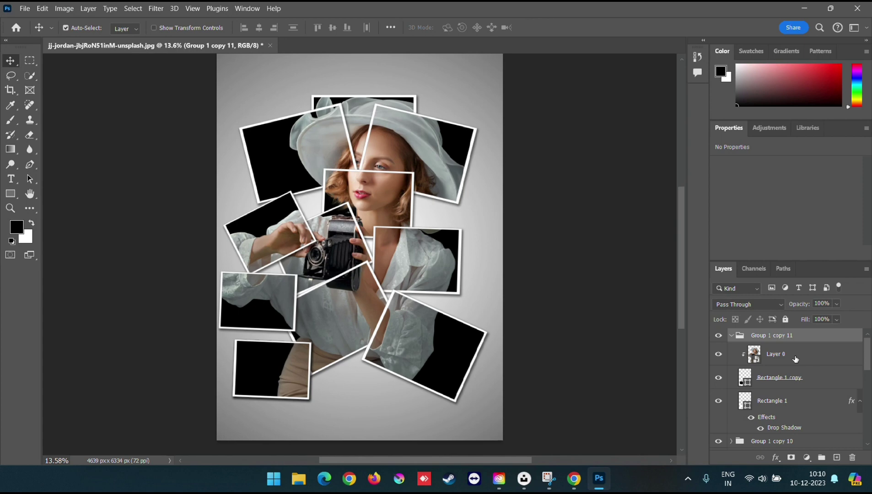
left_click(815, 383)
left_click(823, 402, "shift")
Rotate the new frame to about -58°, move it to the bottom left, and scale it to about 75%
key("ctrl+t")
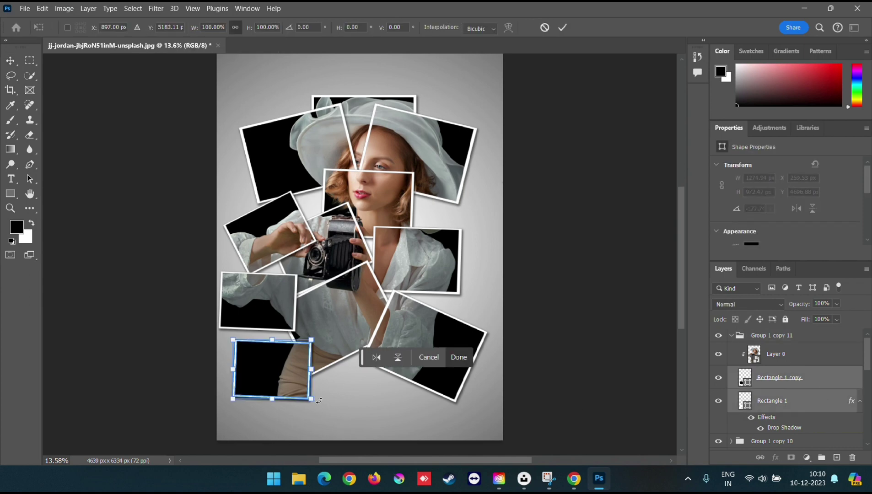
left_click_drag(319, 401, 335, 341)
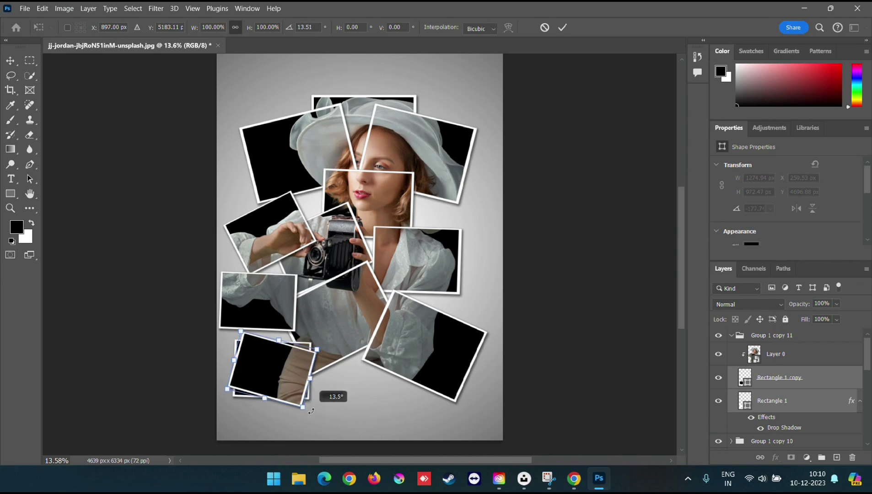
mouse_move(270, 378)
left_mouse_down()
mouse_move(308, 411)
mouse_move(305, 399)
left_mouse_up()
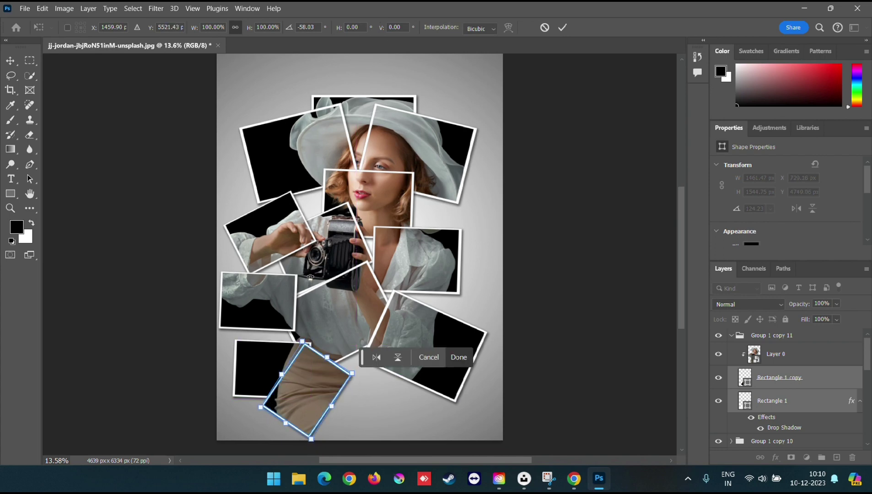
left_click_drag(304, 336, 313, 369)
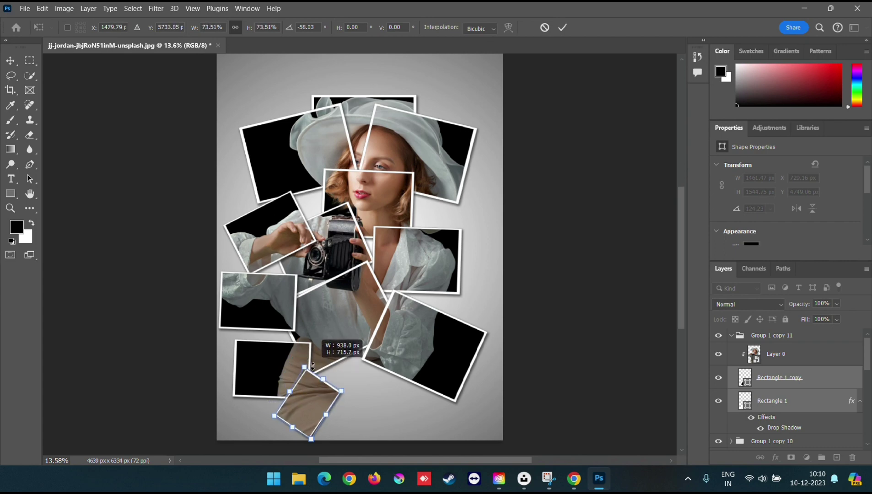
left_click_drag(313, 369, 313, 365)
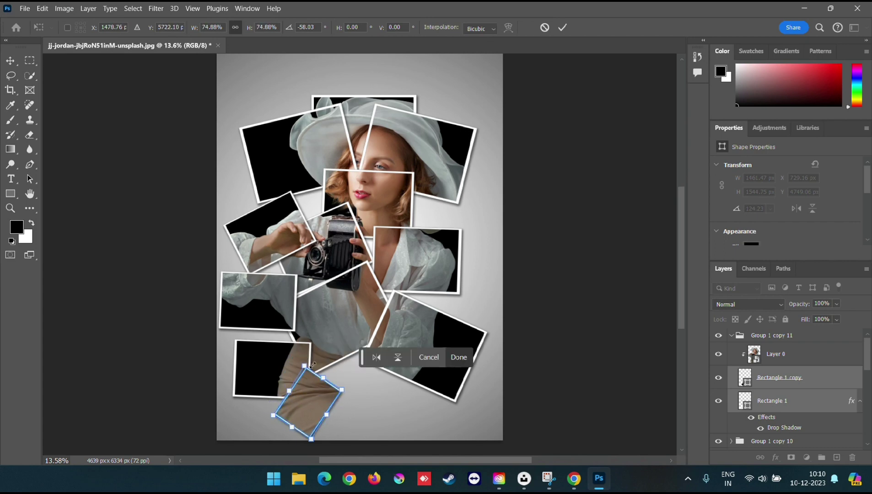
left_click(565, 23)
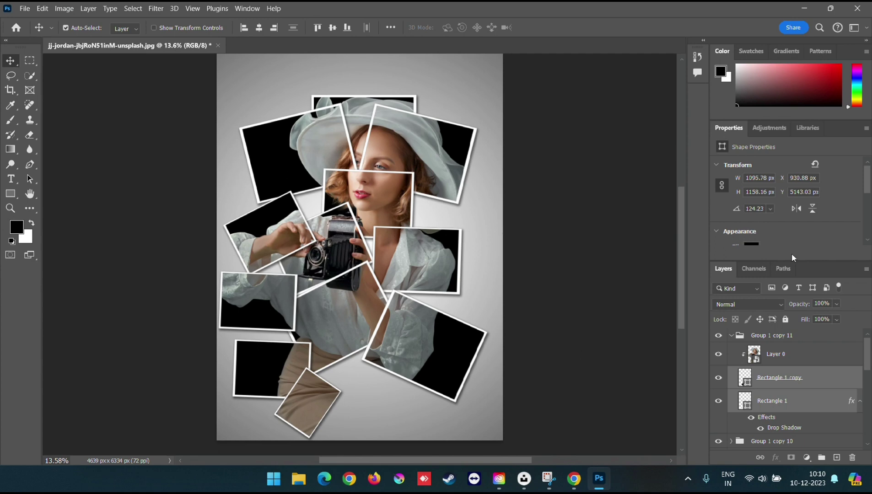
left_click(731, 337)
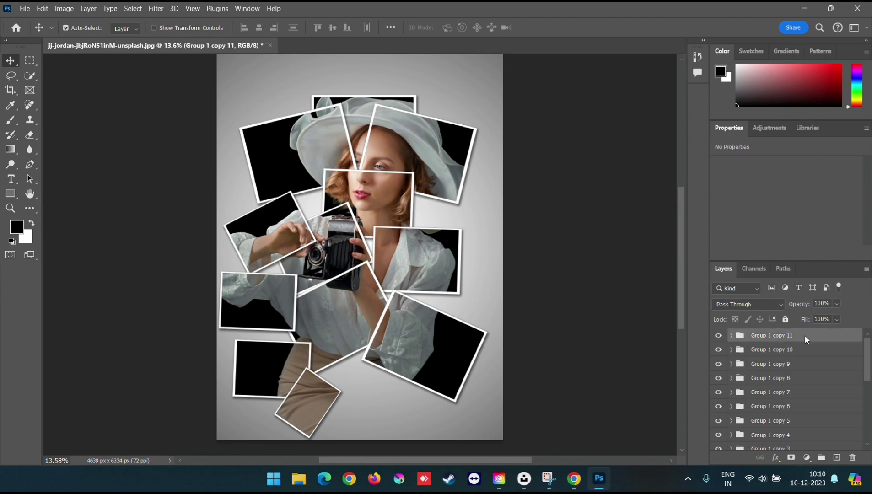
Duplicate Group 1 copy 11 as Group 1 copy 12 and expand its layers
right_click(804, 335)
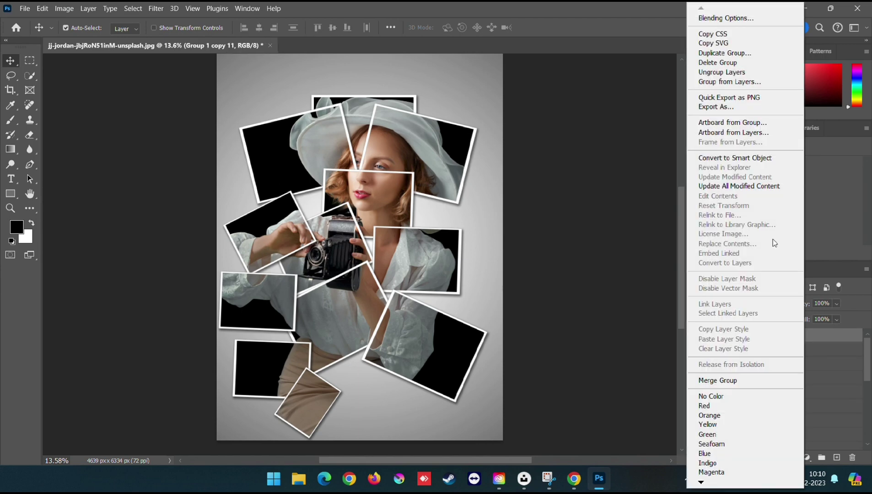
left_click(740, 53)
left_click(529, 128)
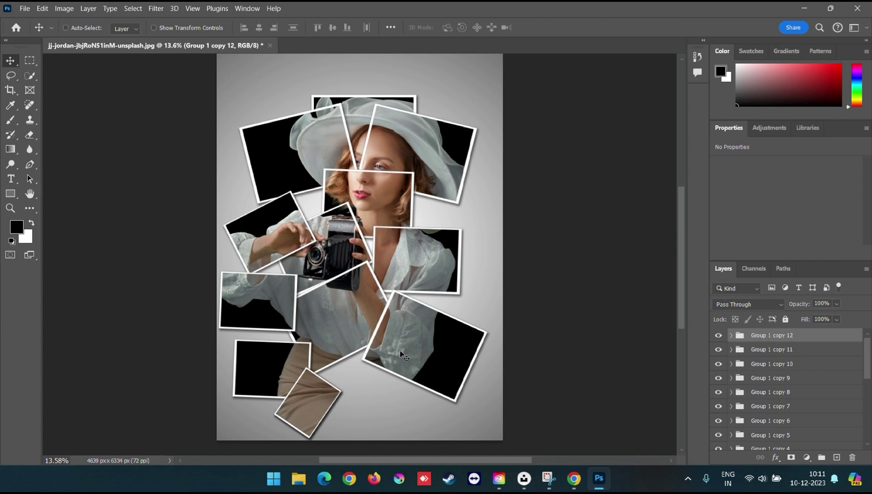
key("ctrl+t")
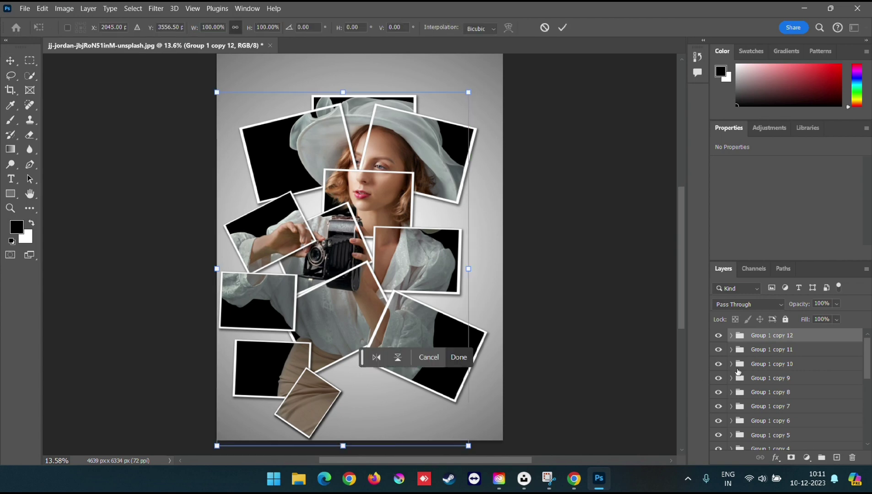
left_click(732, 336)
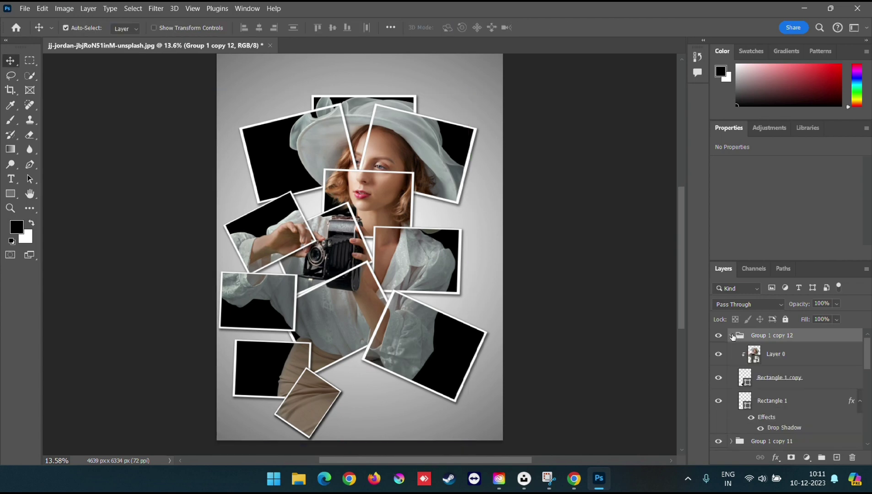
Rotate the copy's rectangles about 57° to nearly level and move them up over her waist
left_click(818, 382)
left_click(819, 400, "ctrl")
key("ctrl+t")
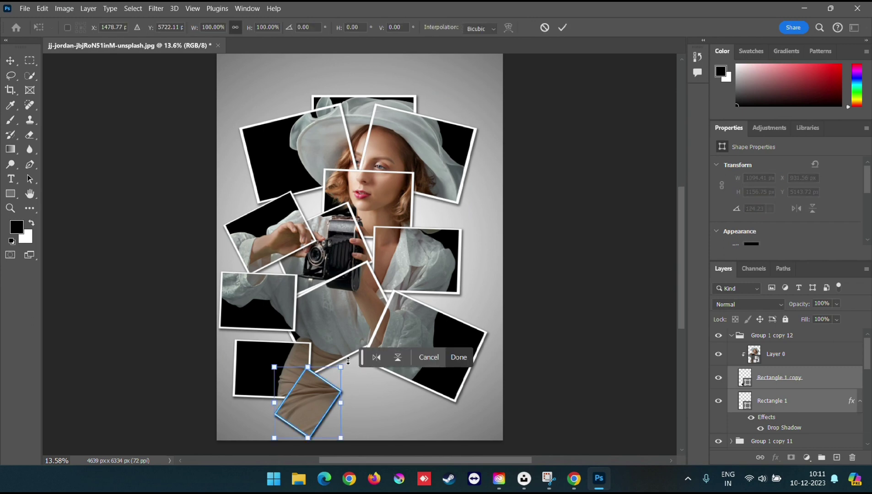
left_click_drag(348, 361, 398, 424)
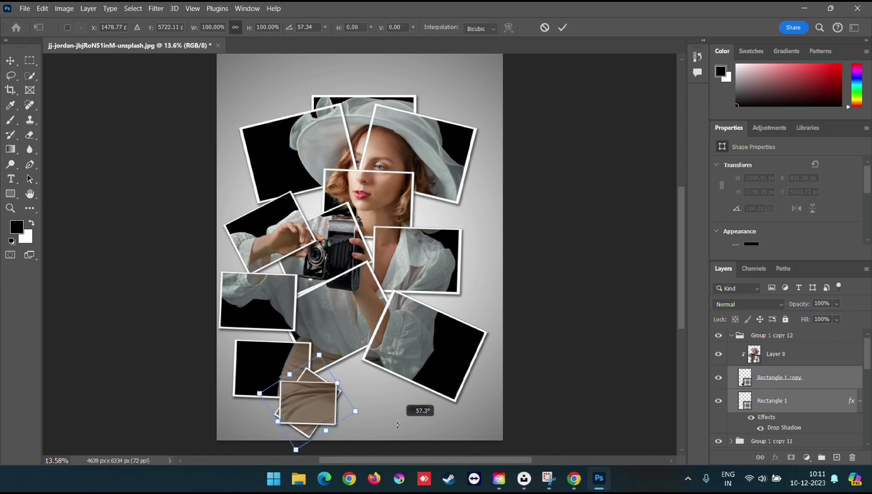
left_click_drag(305, 412, 347, 383)
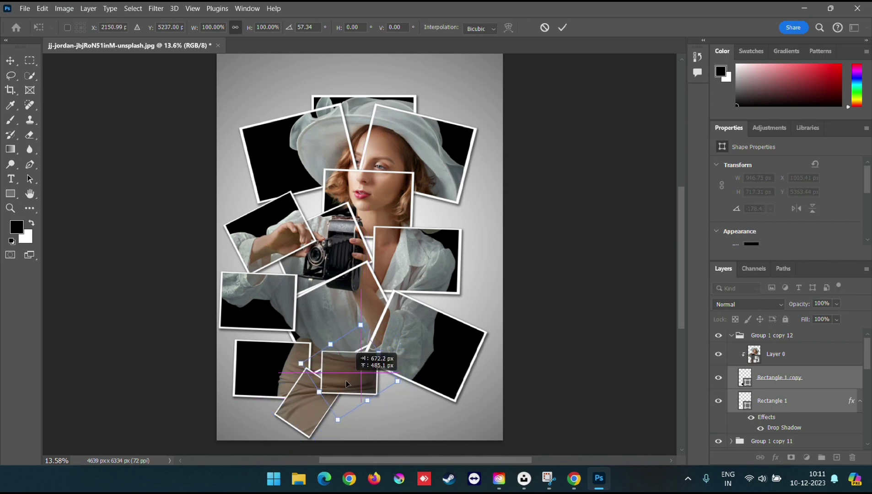
left_click(562, 27)
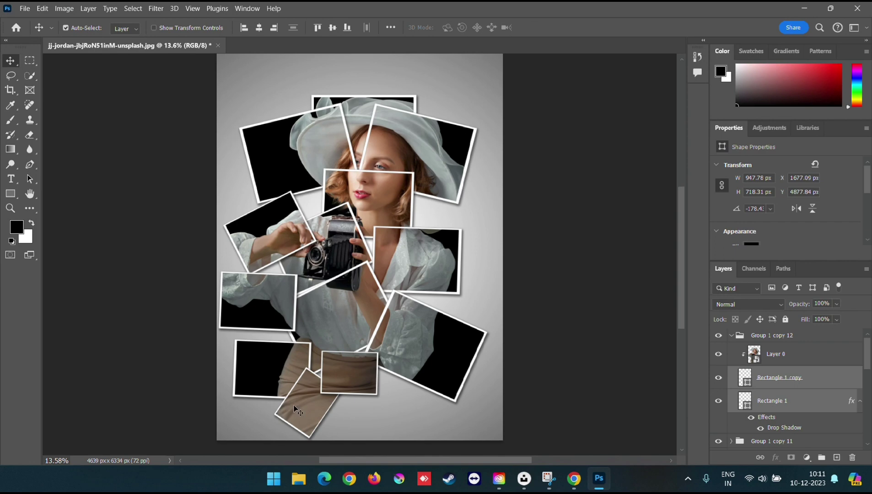
left_click(731, 335)
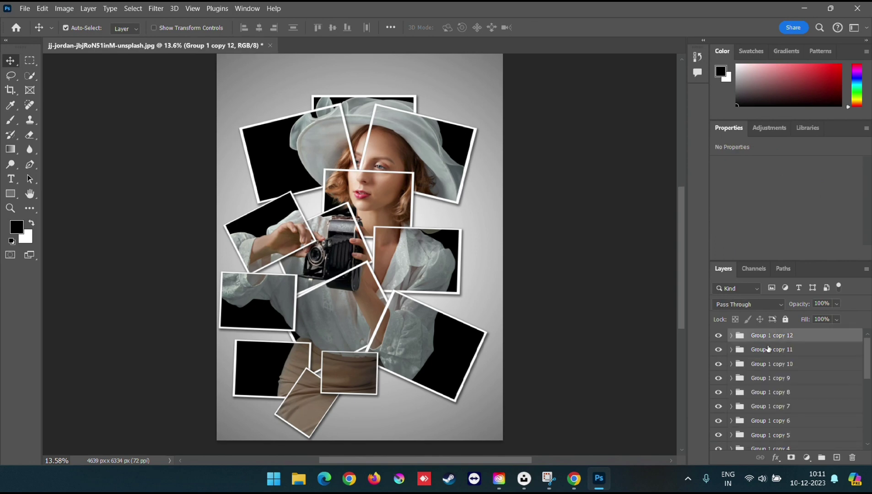
Duplicate Group 1 copy 12 as Group 1 copy 13 and expand its layers
right_click(799, 336)
left_click(734, 51)
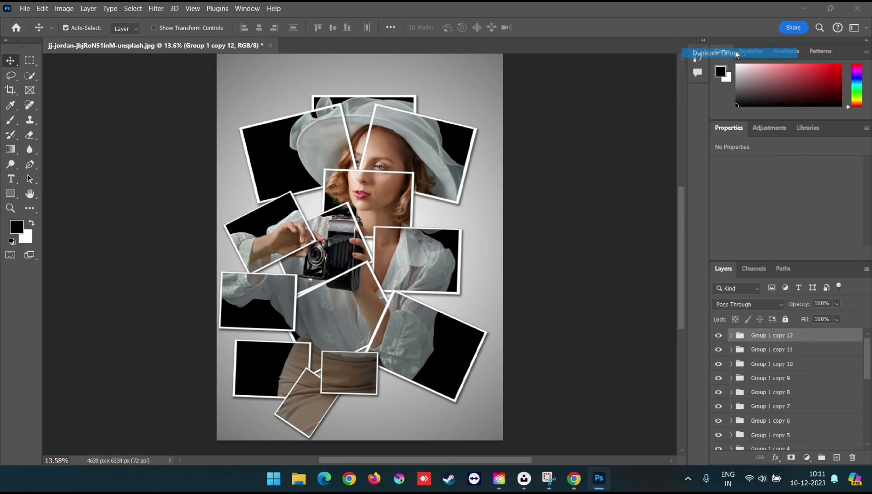
left_click(517, 130)
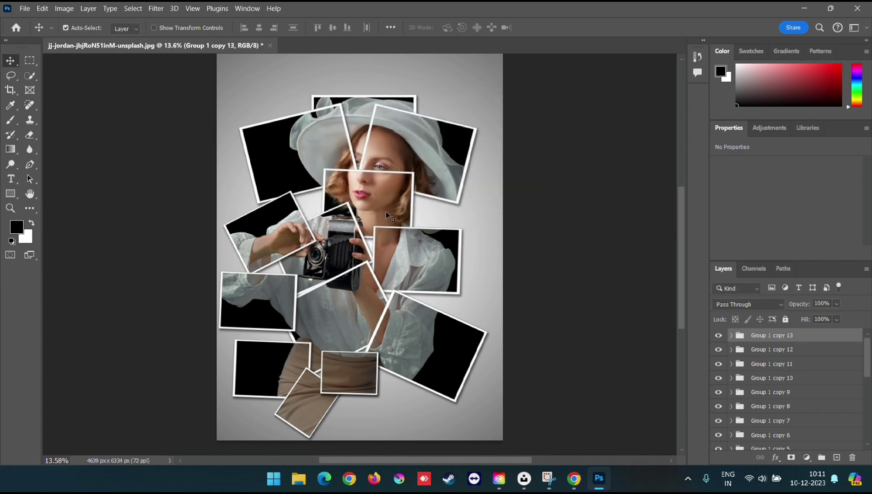
key("ctrl+t")
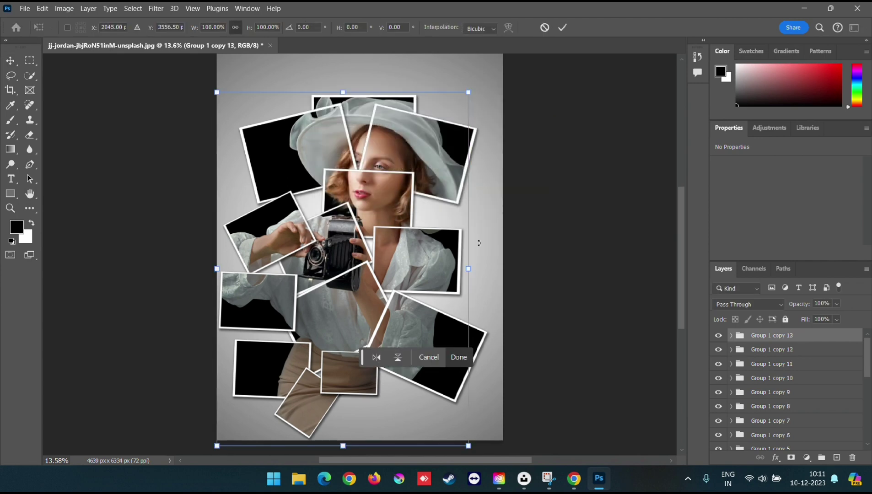
left_click(731, 336)
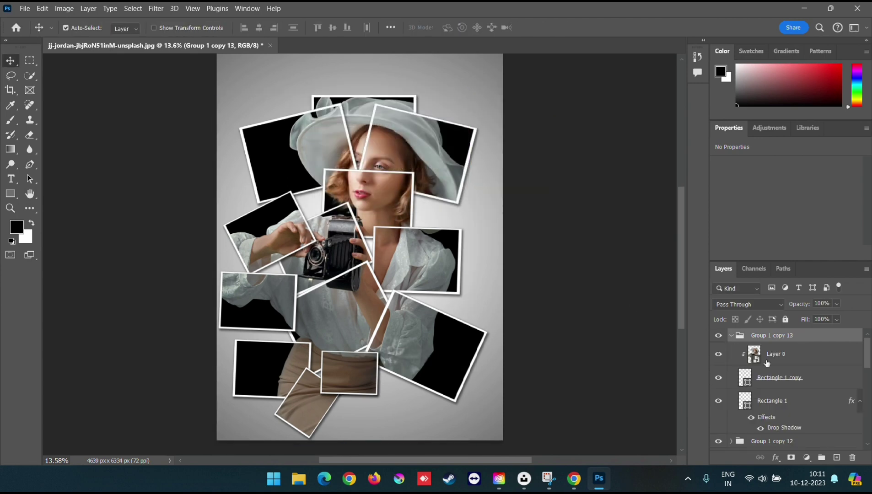
Tilt the copy's rectangles to about 42.5° and place them at the bottom right
left_click(818, 380)
left_click(823, 401, "shift")
key("ctrl+t")
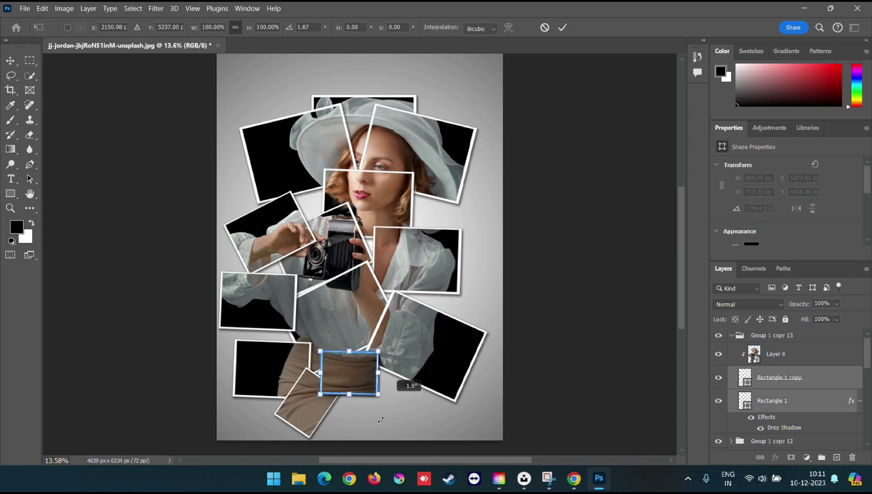
left_click_drag(388, 398, 382, 414)
mouse_move(350, 372)
left_mouse_down()
mouse_move(430, 440)
mouse_move(383, 408)
mouse_move(399, 410)
left_mouse_up()
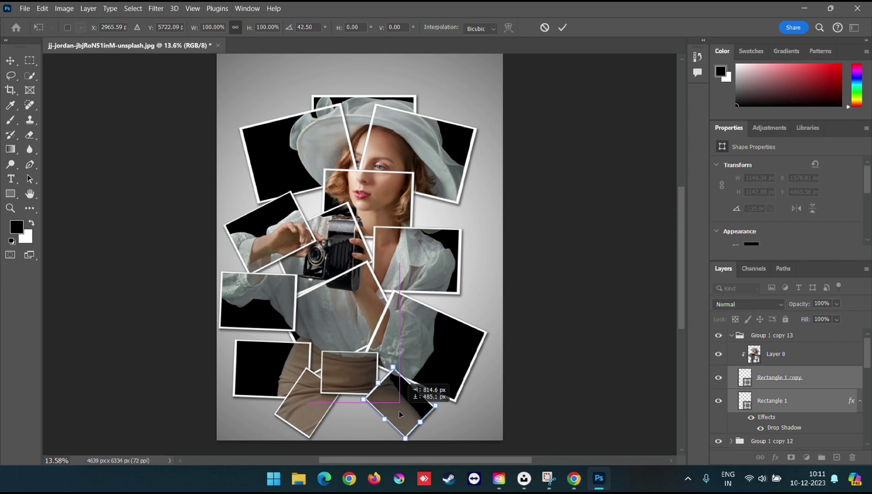
left_click_drag(400, 411, 391, 414)
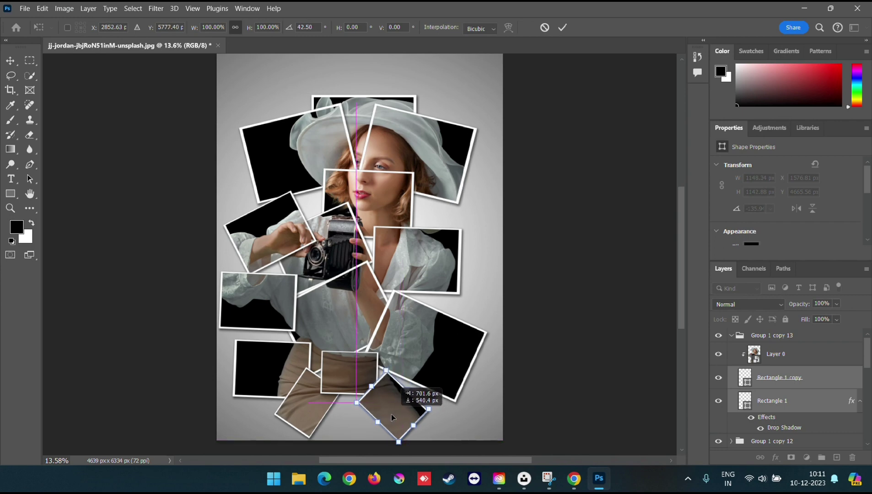
left_click(562, 27)
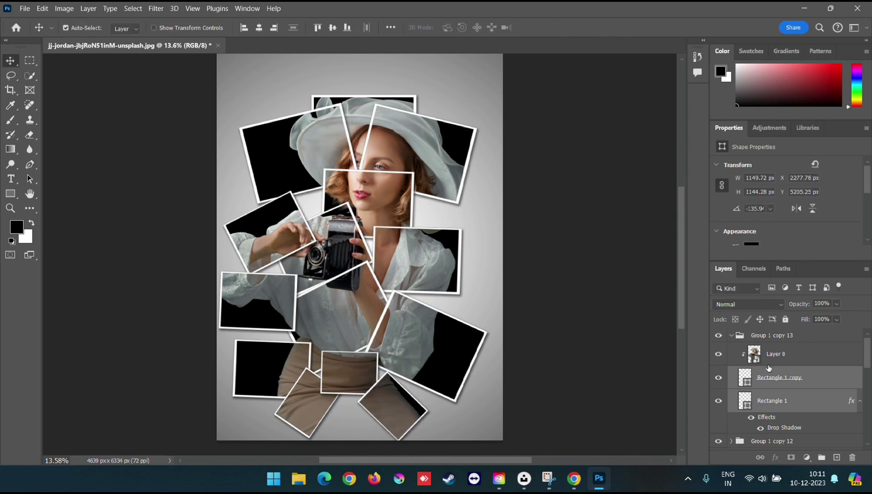
left_click(734, 335)
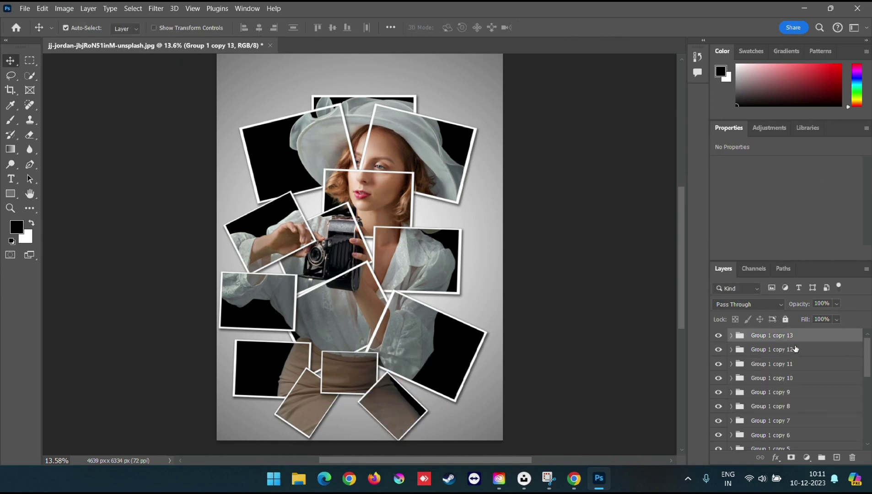
Duplicate Group 1 copy 13 as Group 1 copy 14 and expand its layers
right_click(801, 335)
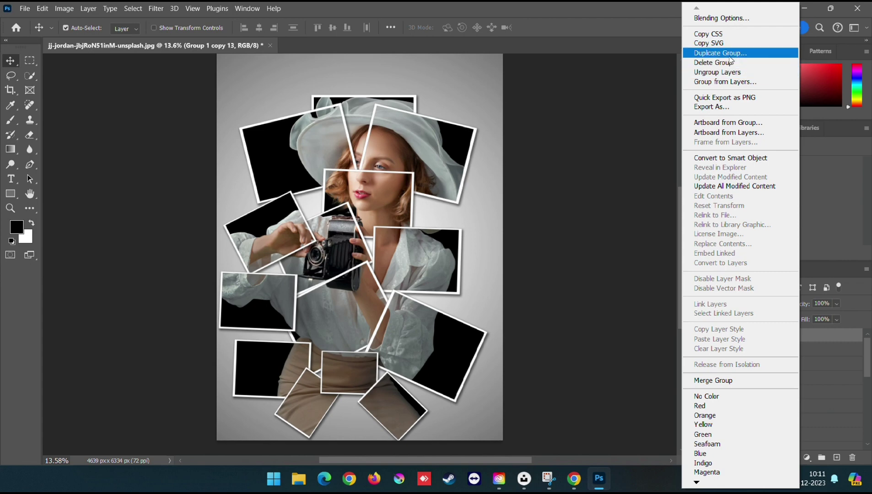
left_click(730, 57)
left_click(530, 131)
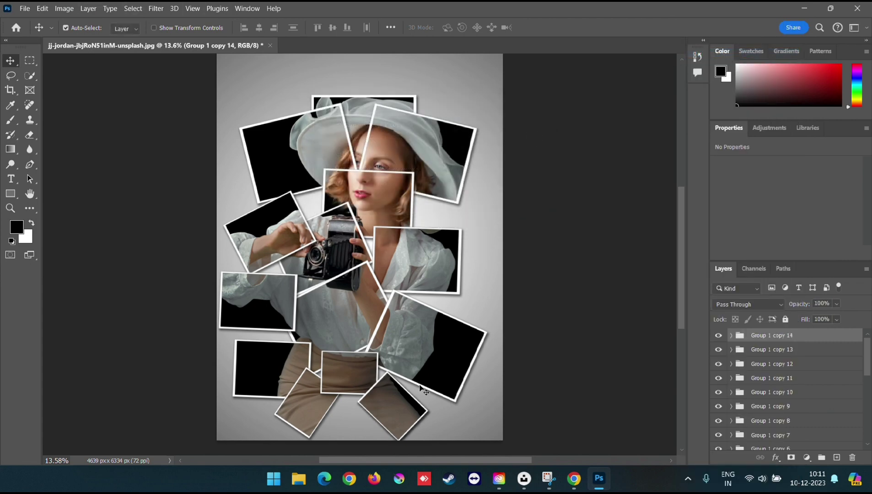
left_click(730, 336)
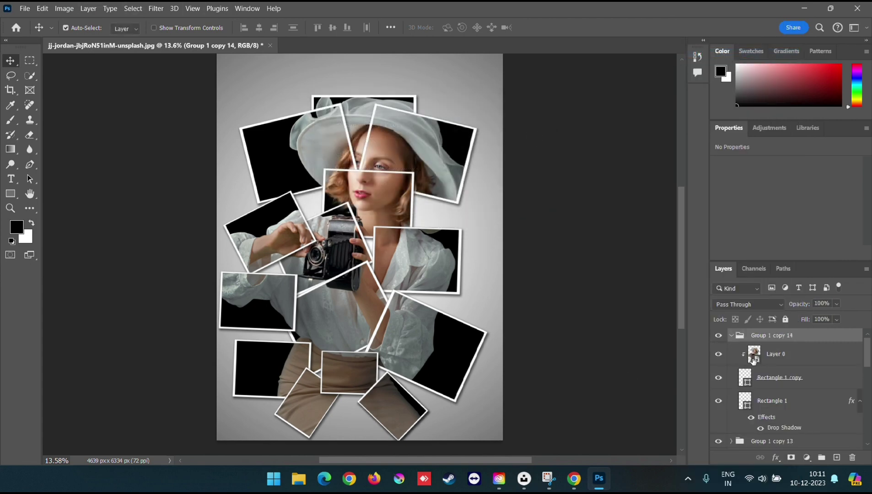
Rotate the copy's rectangles back toward level and move them to the bottom centre
left_click(794, 381)
left_click(805, 403, "shift")
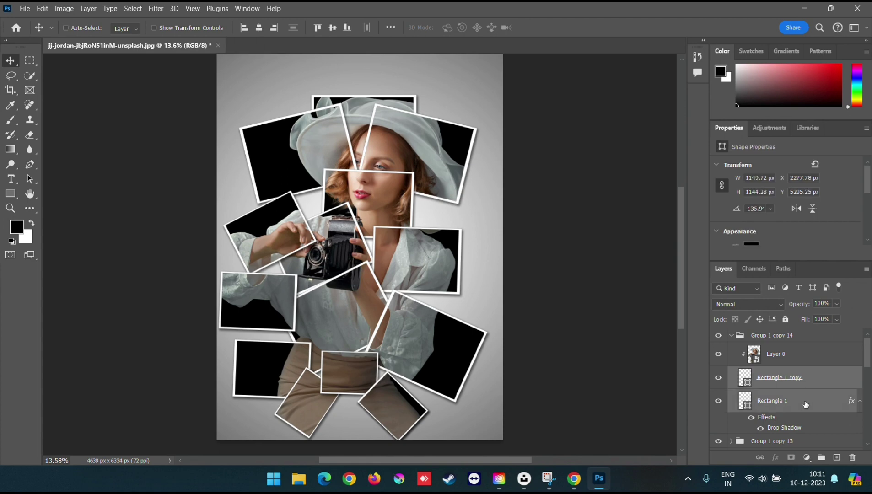
key("ctrl+t")
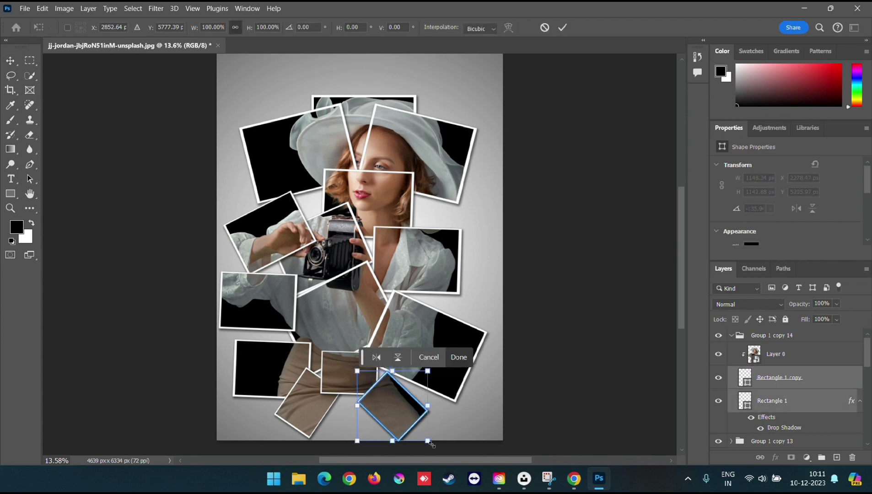
left_click_drag(433, 449, 455, 410)
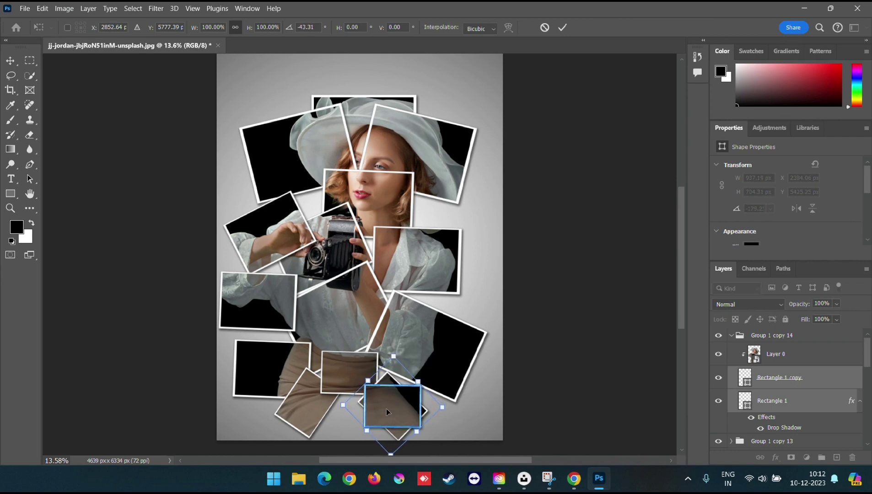
left_click_drag(387, 408, 346, 418)
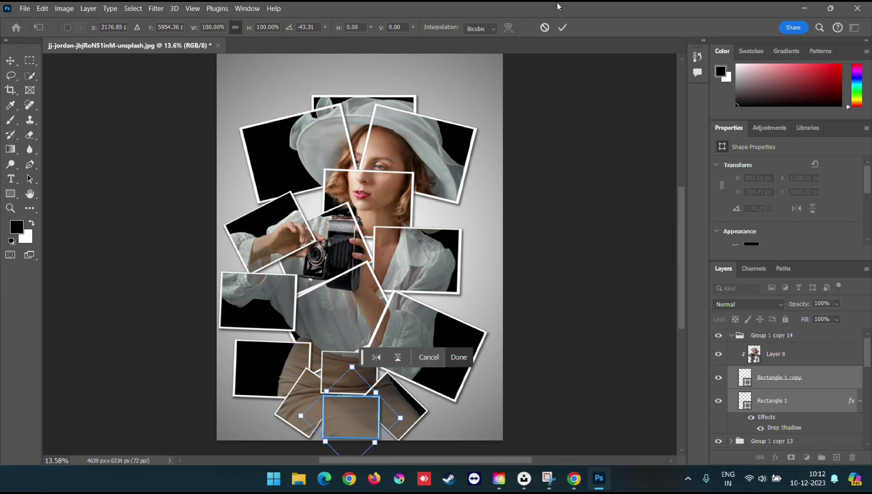
left_click(562, 32)
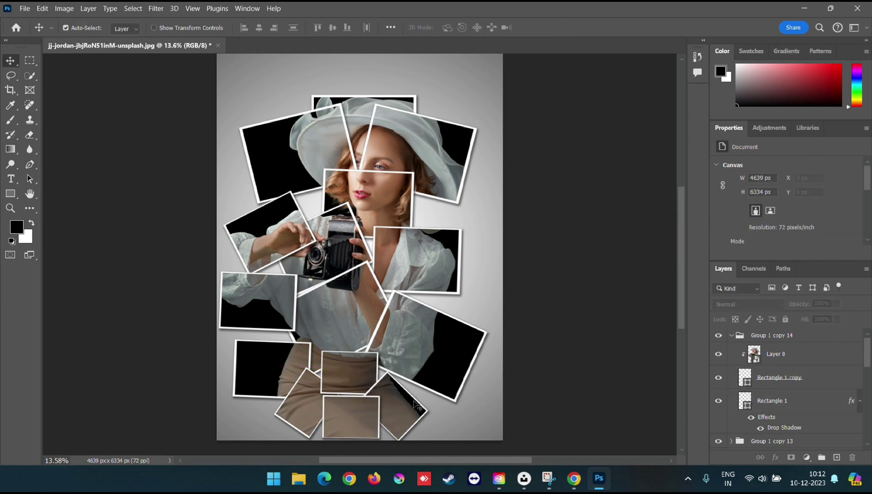
Move the top photo frame in Group 1 up toward the page edge
left_click(363, 101)
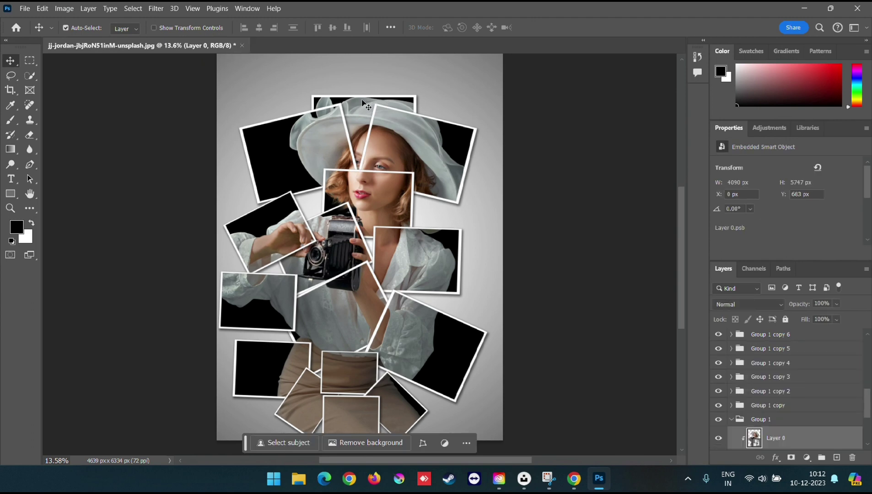
scroll(795, 404, "down", 3)
scroll(794, 404, "down", 1)
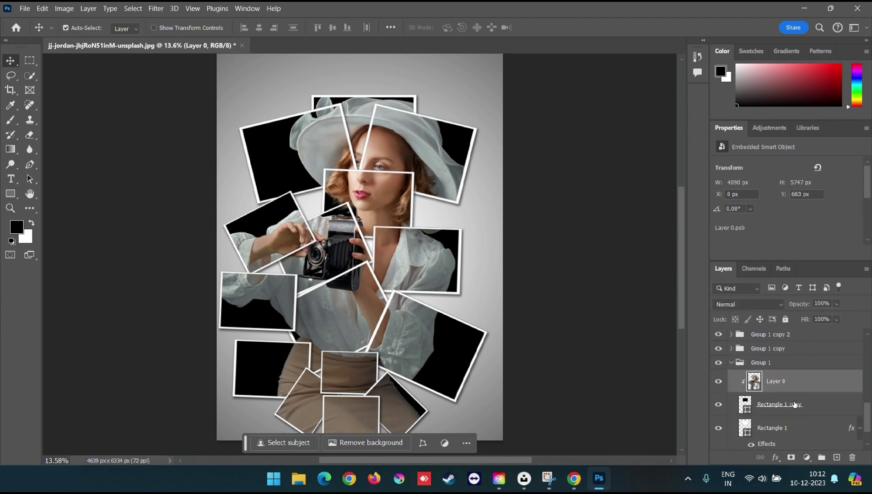
left_click(845, 412)
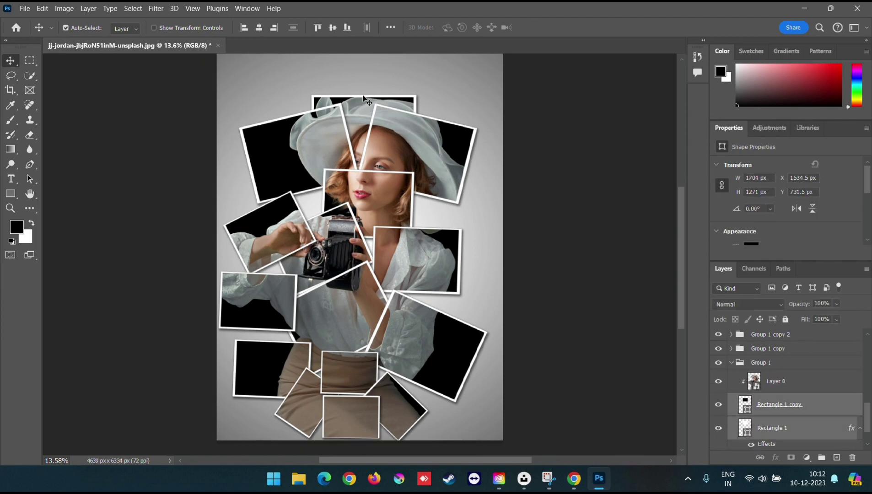
left_click_drag(362, 99, 363, 73)
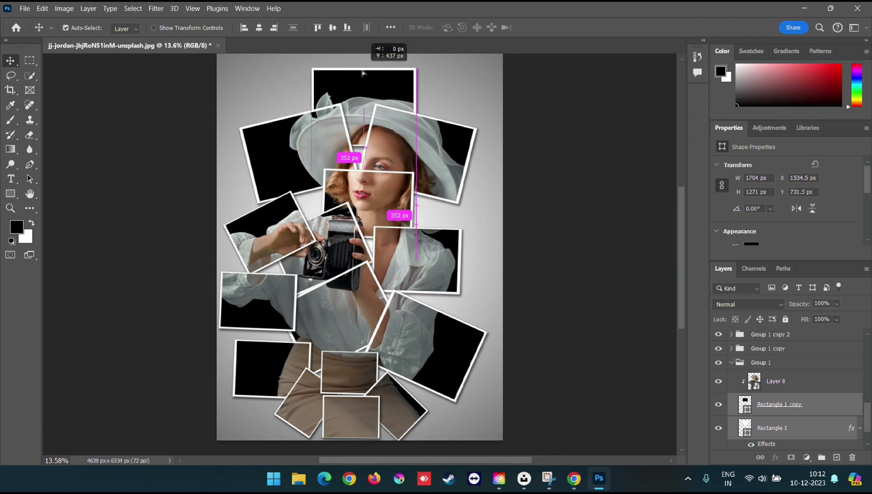
left_click(266, 125)
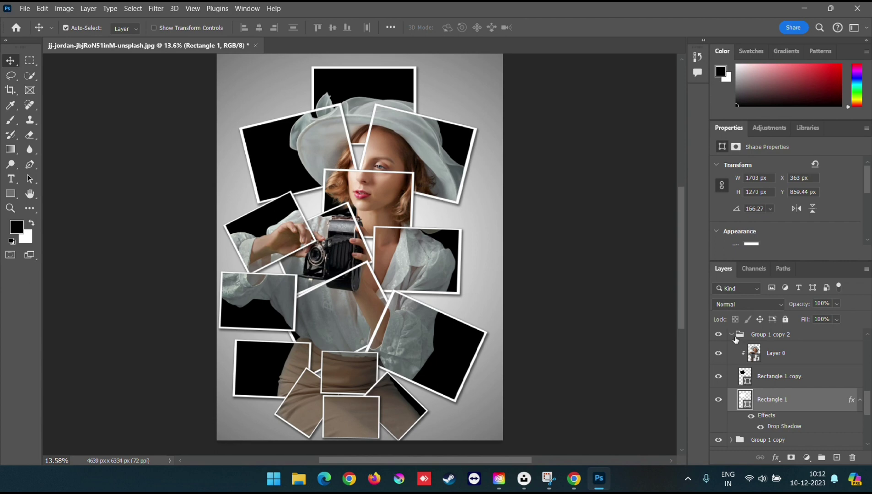
Shift Group 1 copy's frame over the hat up-right and scale it to 93.14%
scroll(734, 368, "down", 1)
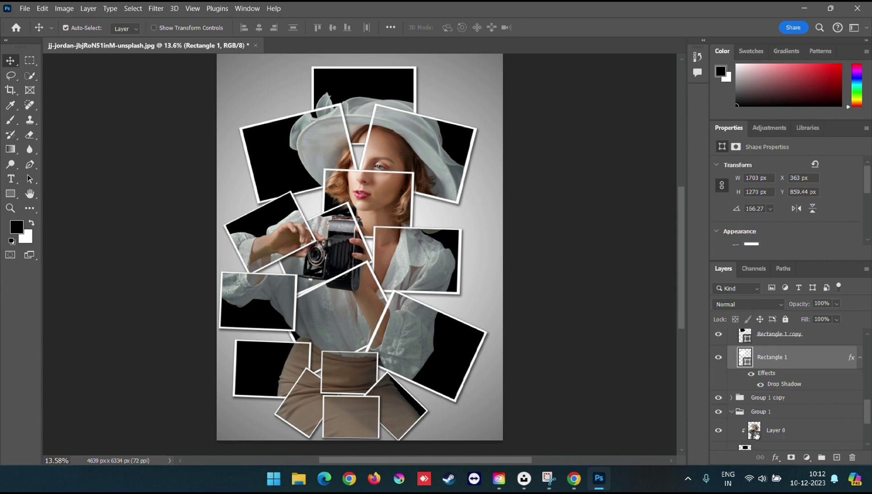
left_click(731, 412)
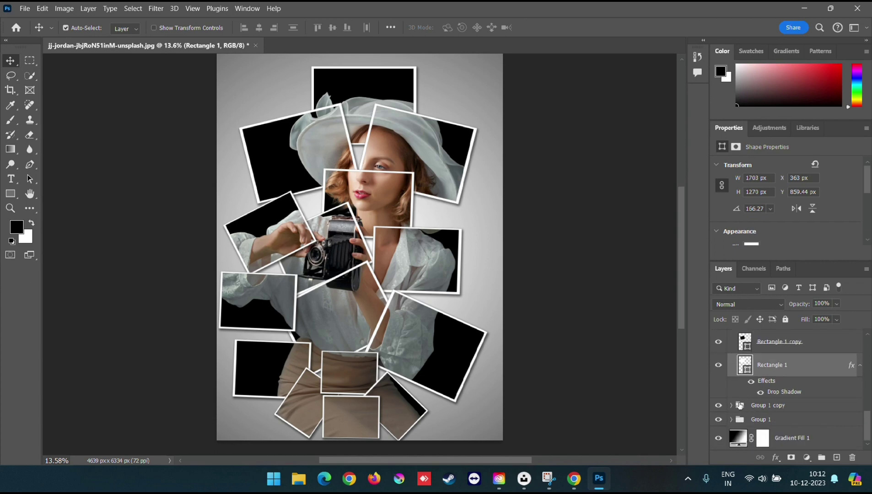
left_click(731, 405)
scroll(791, 412, "down", 1)
left_click(830, 407)
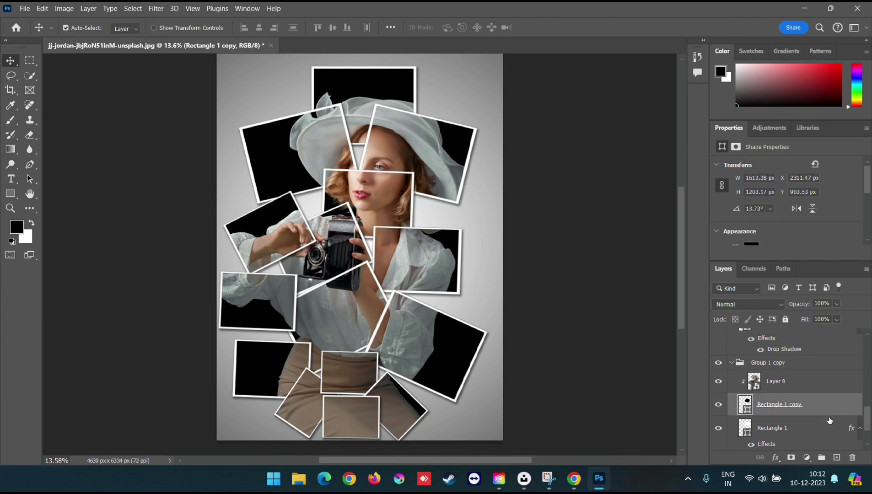
left_click(817, 430, "shift")
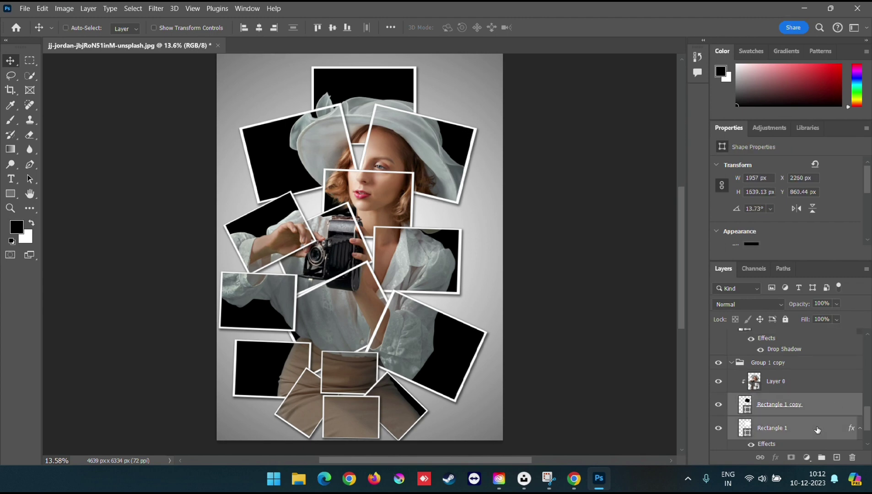
key("ctrl+t")
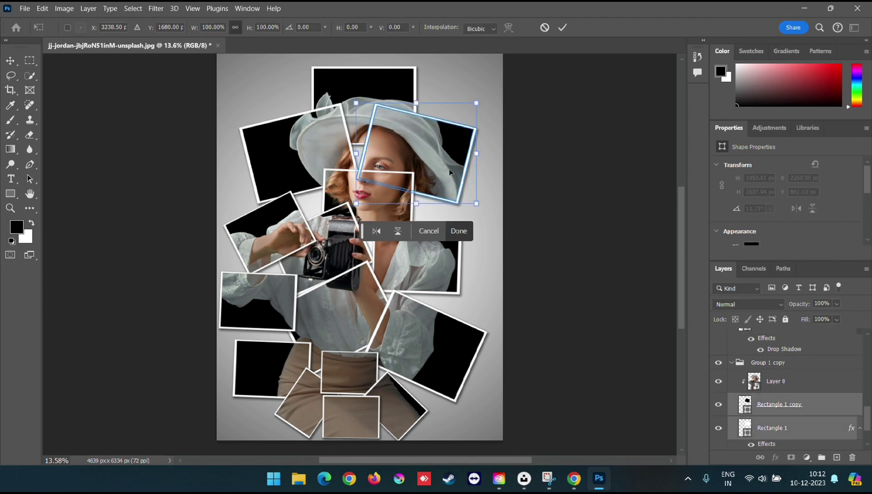
mouse_move(417, 137)
left_mouse_down()
mouse_move(439, 129)
mouse_move(424, 133)
left_mouse_up()
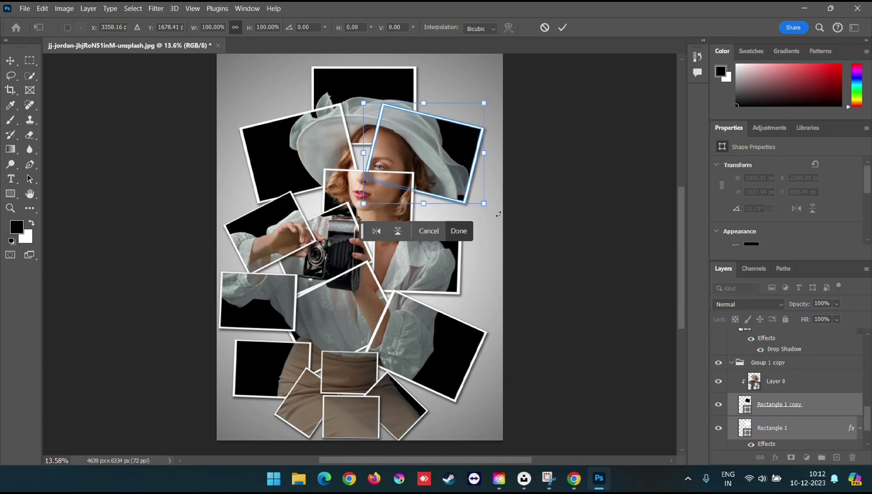
mouse_move(485, 205)
left_mouse_down()
mouse_move(486, 181)
mouse_move(473, 202)
left_mouse_up()
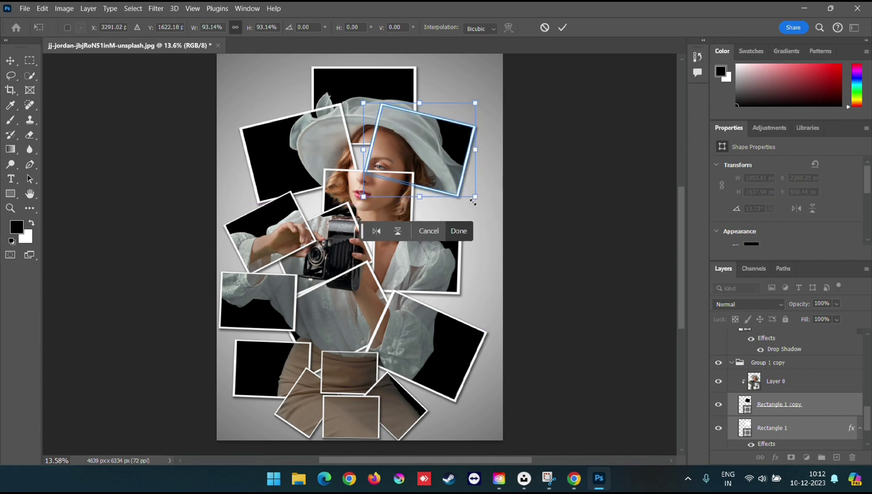
left_click(569, 26)
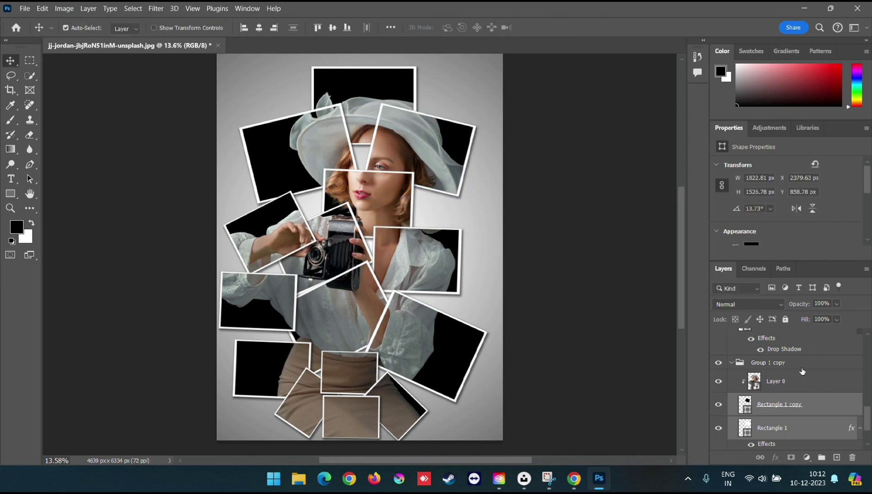
Shift the upper-left hat frame about 245 px right and scale it to 93.61%
left_click(731, 362)
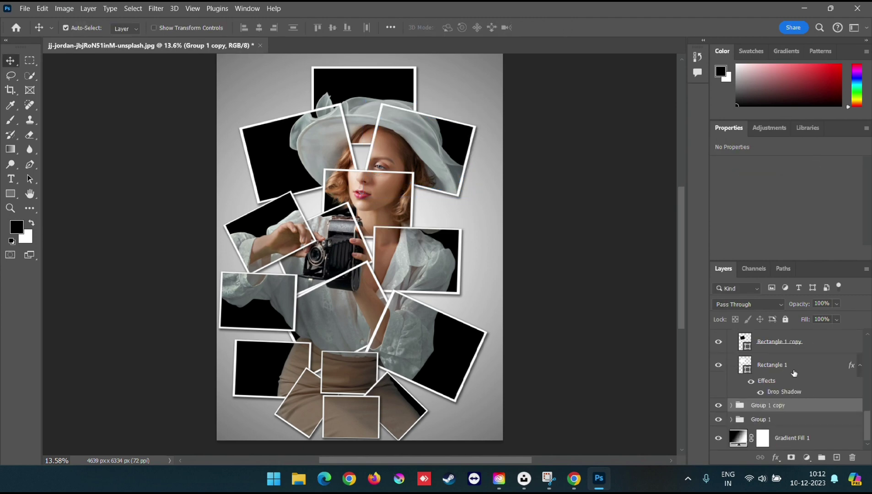
left_click(785, 365)
left_click(802, 345, "shift")
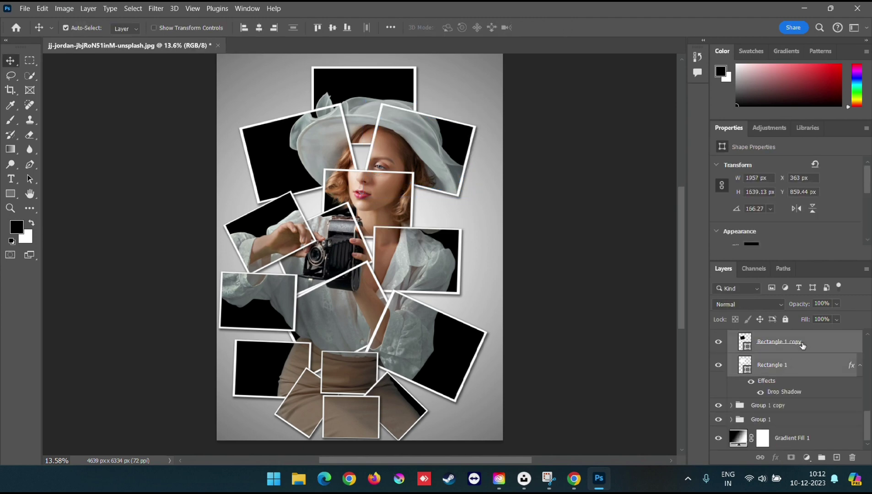
key("ctrl+t")
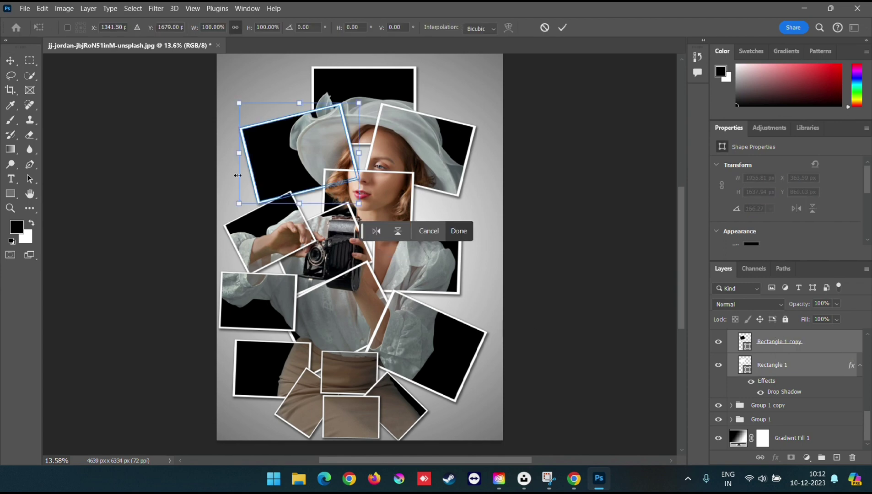
left_click_drag(304, 144, 323, 144)
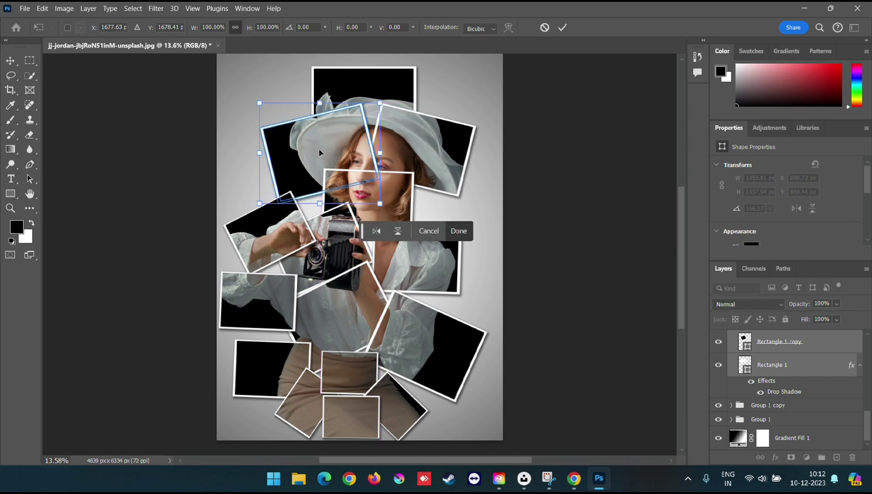
left_click_drag(345, 157, 343, 157)
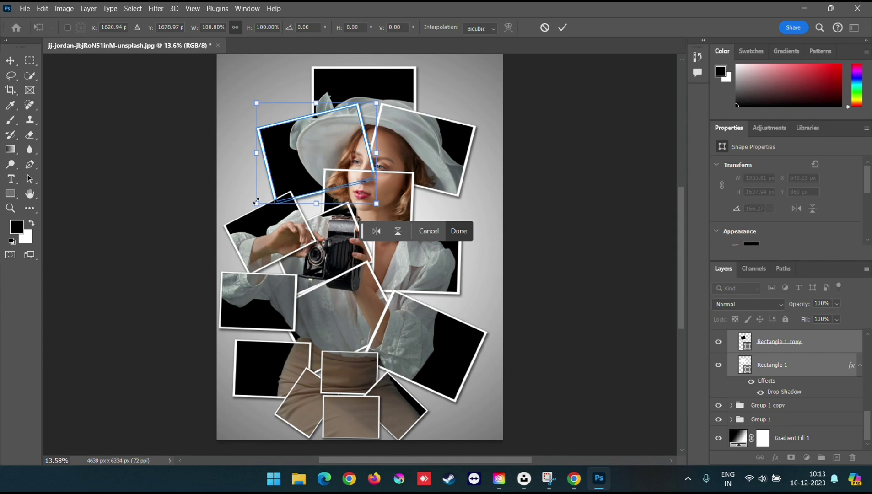
left_click_drag(257, 202, 265, 197)
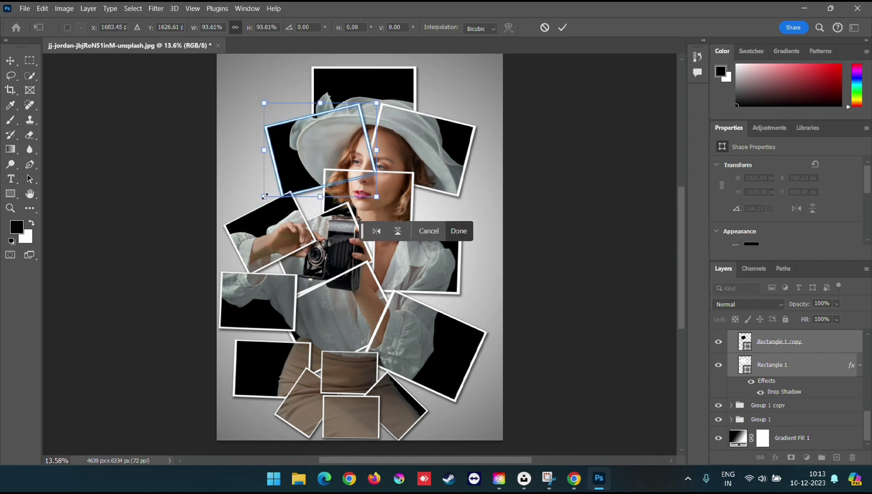
left_click(562, 27)
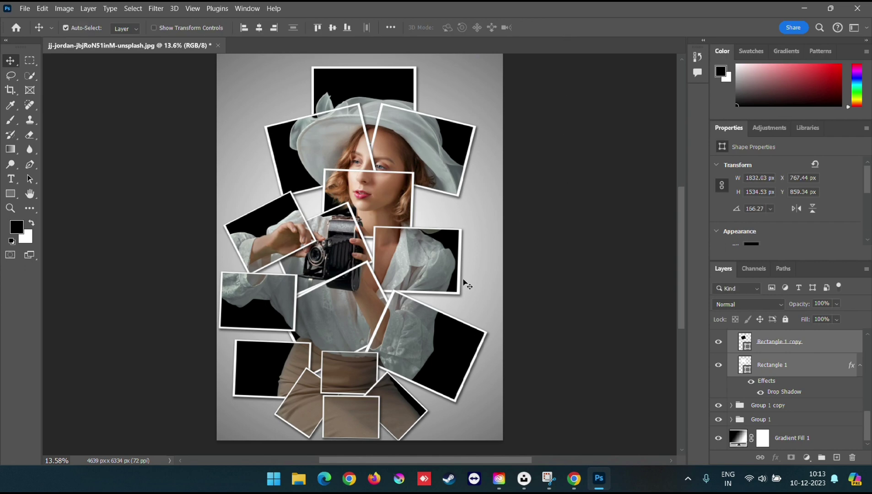
Browse the Layers panel, expanding Group 1 copy 11 and selecting its Layer 0 and Rectangle 1
left_click(410, 409)
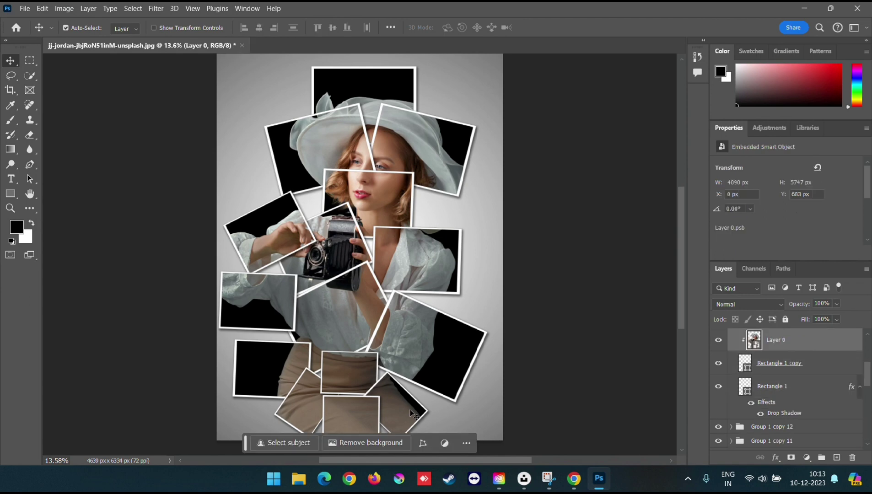
left_click(821, 388)
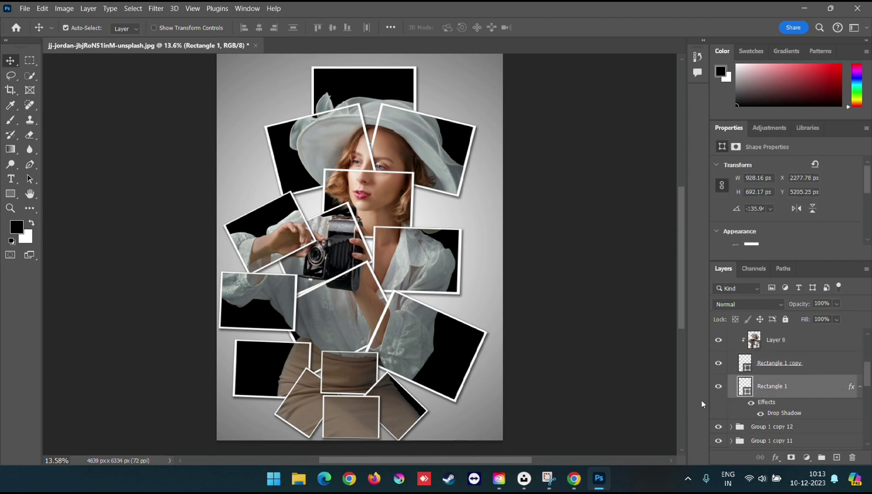
scroll(822, 419, "down", 3)
scroll(822, 420, "down", 2)
left_click(783, 371)
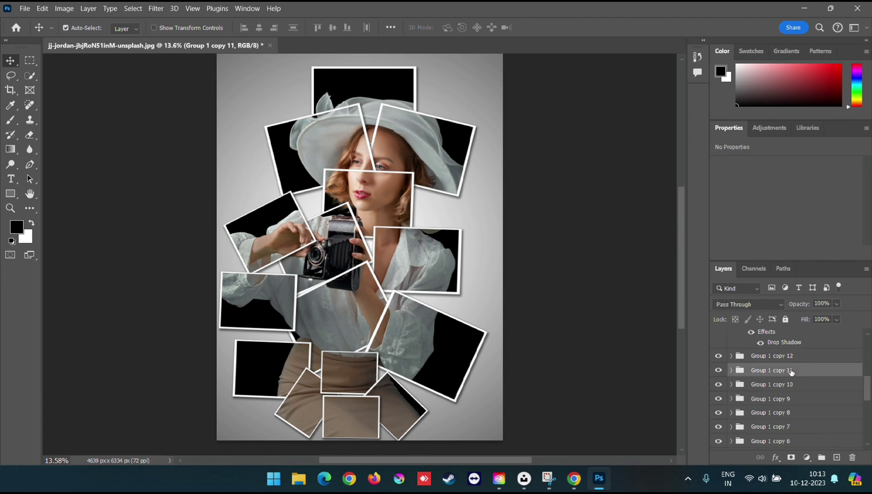
scroll(800, 376, "down", 1)
left_click(730, 356)
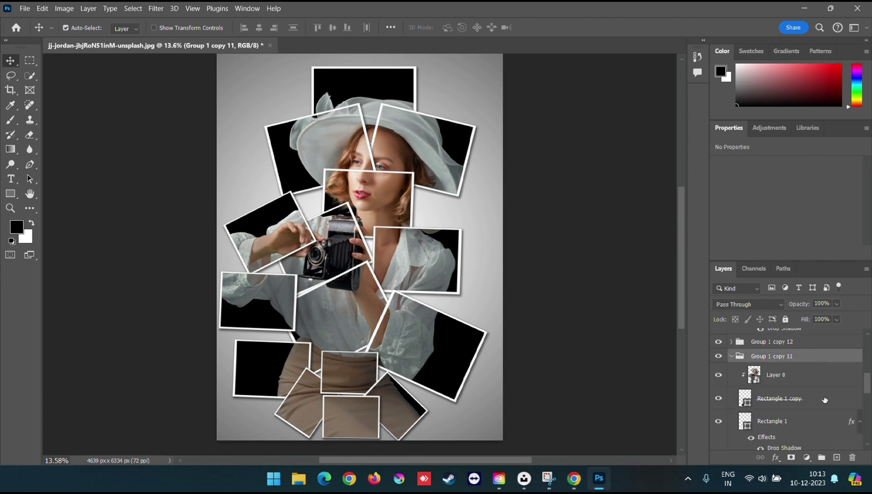
left_click(814, 381)
scroll(777, 398, "down", 2)
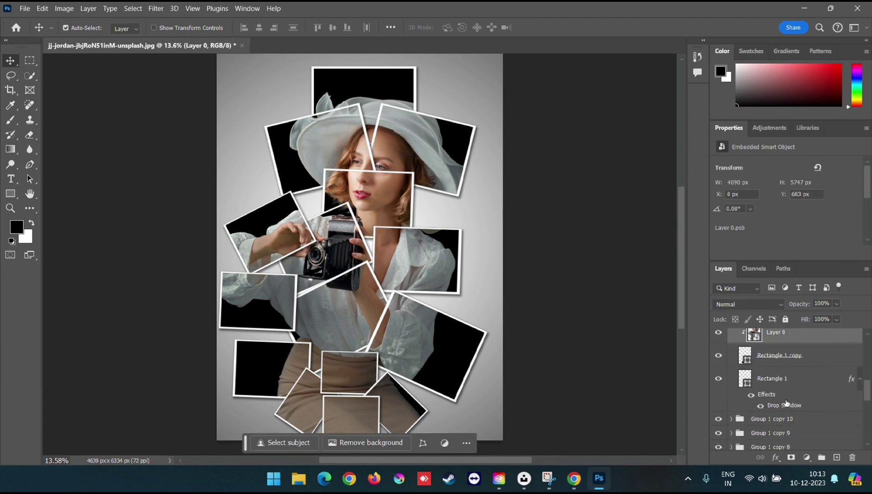
left_click(807, 386)
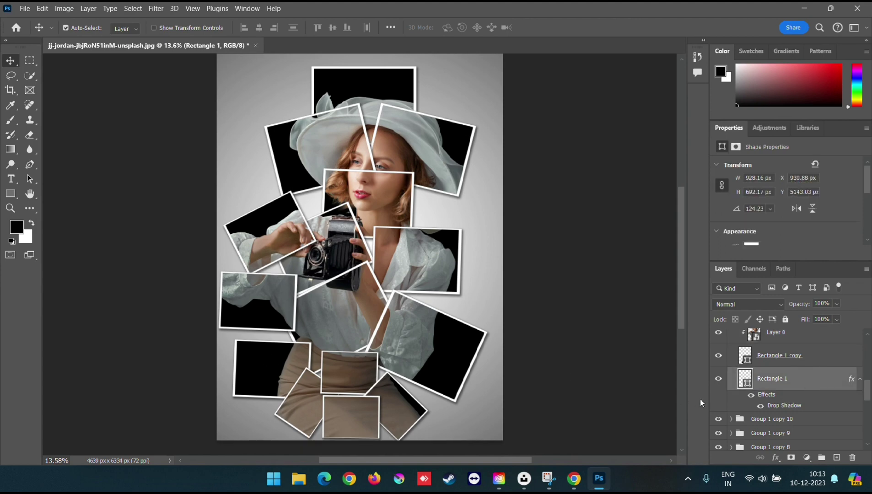
Scale the lower-right shirt frame to 80.12%, rotate it to -59.88°, and move it up-left
left_click(455, 331)
scroll(662, 412, "down", 2)
scroll(812, 430, "down", 2)
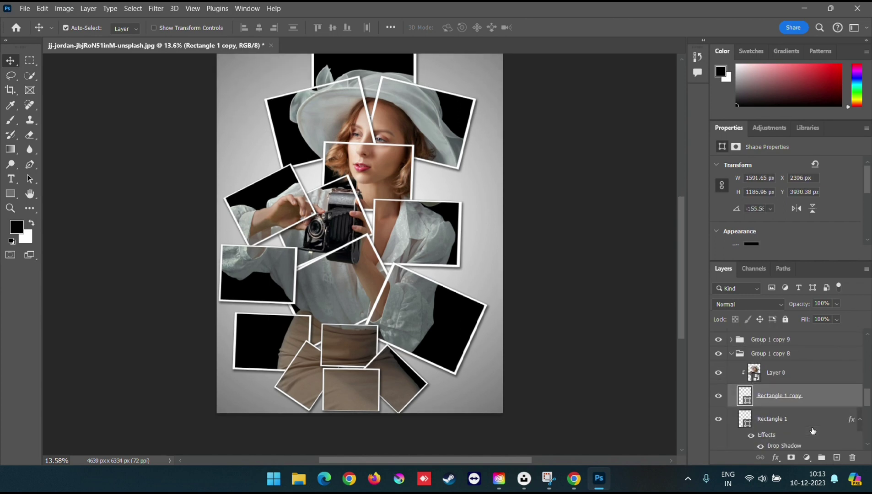
left_click(803, 420, "shift")
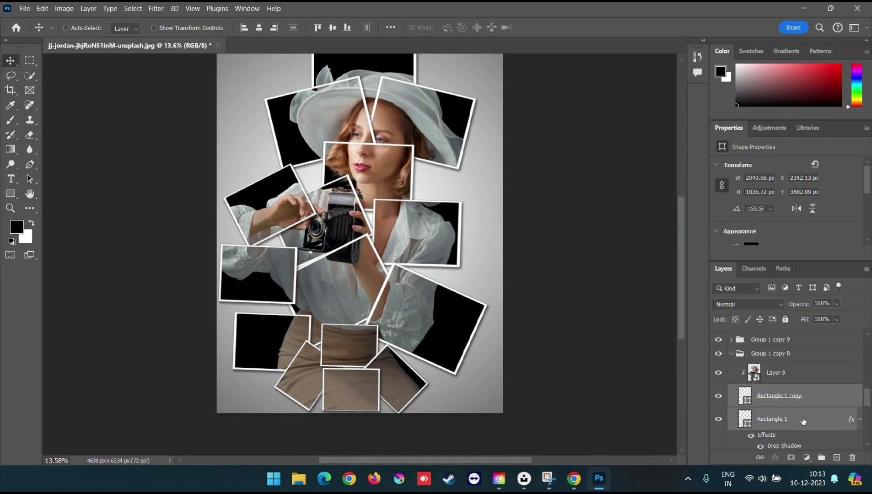
key("ctrl+t")
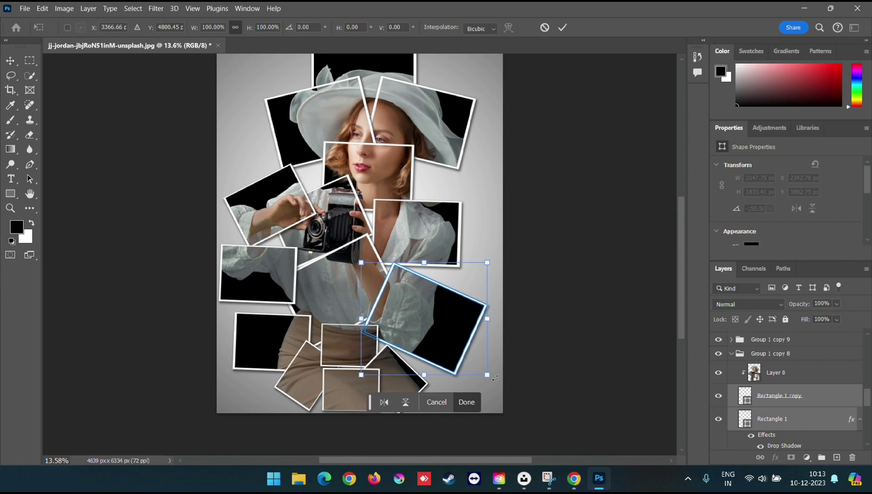
left_click_drag(486, 376, 461, 352)
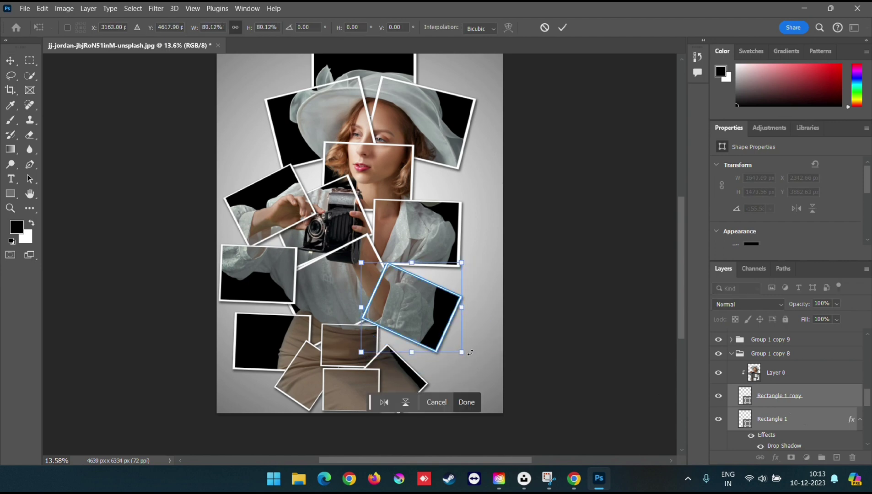
left_click_drag(471, 360, 480, 285)
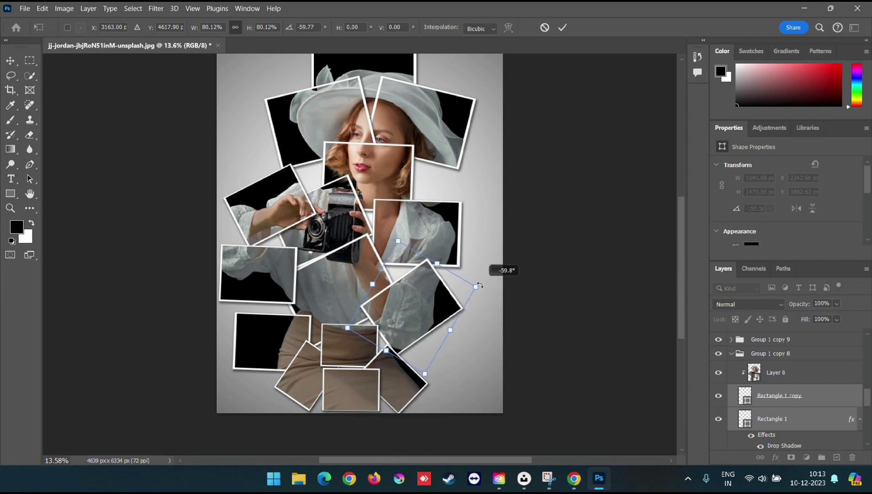
left_click_drag(421, 298, 419, 286)
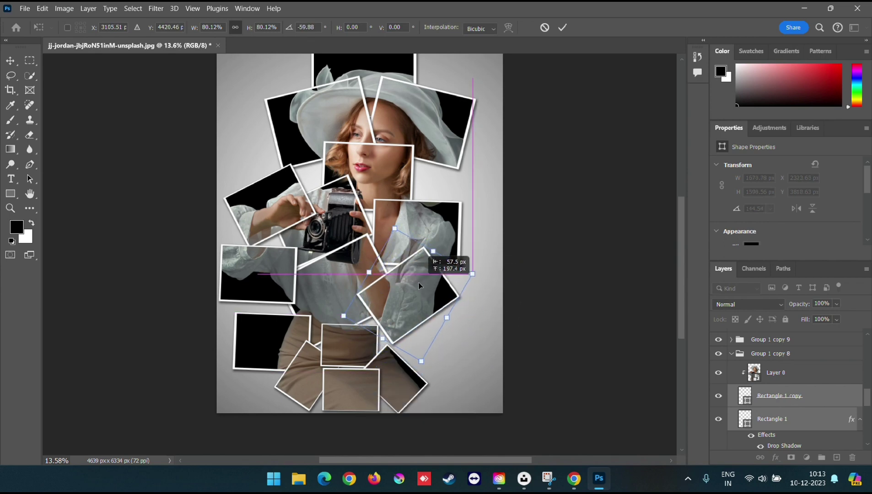
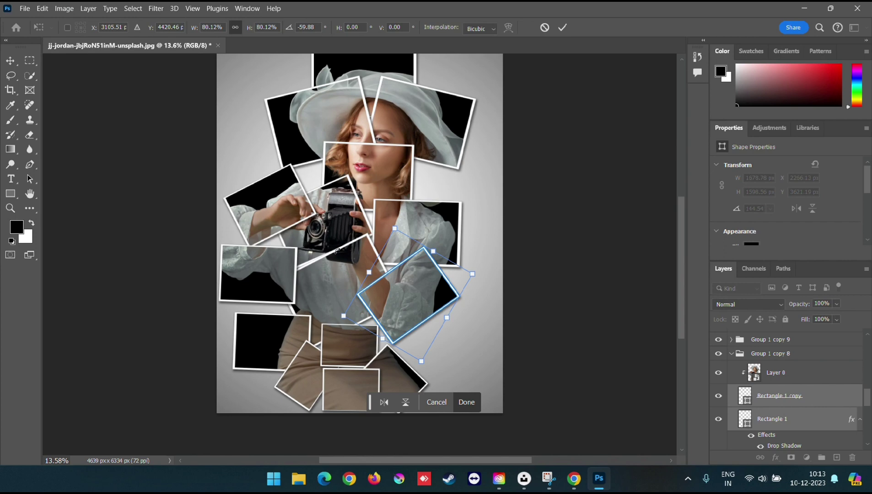
Shift the lower-right frame down-right, then rotate Group 1 copy 9's left frame about 34° and nudge it
left_click_drag(410, 313, 417, 321)
left_click(567, 24)
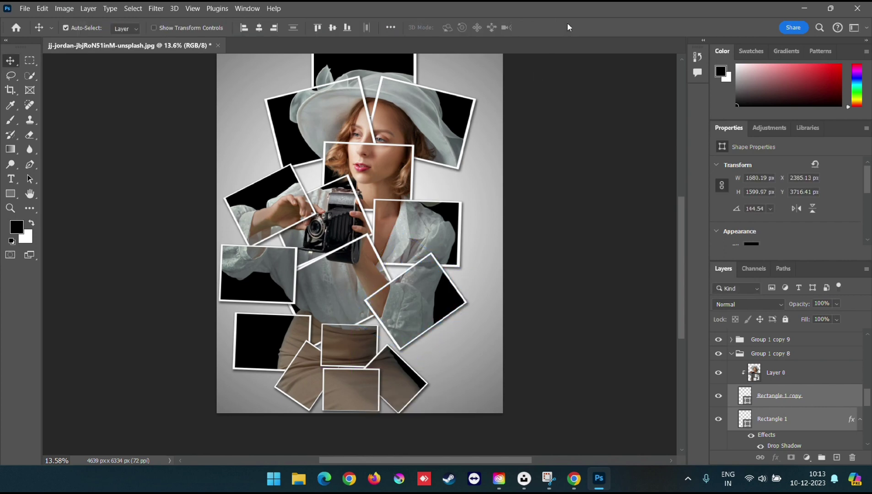
left_click(261, 261)
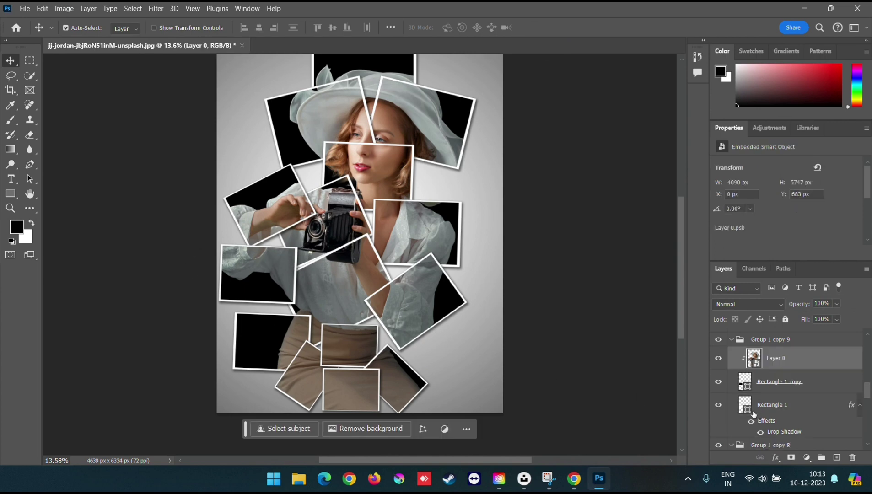
left_click(829, 386)
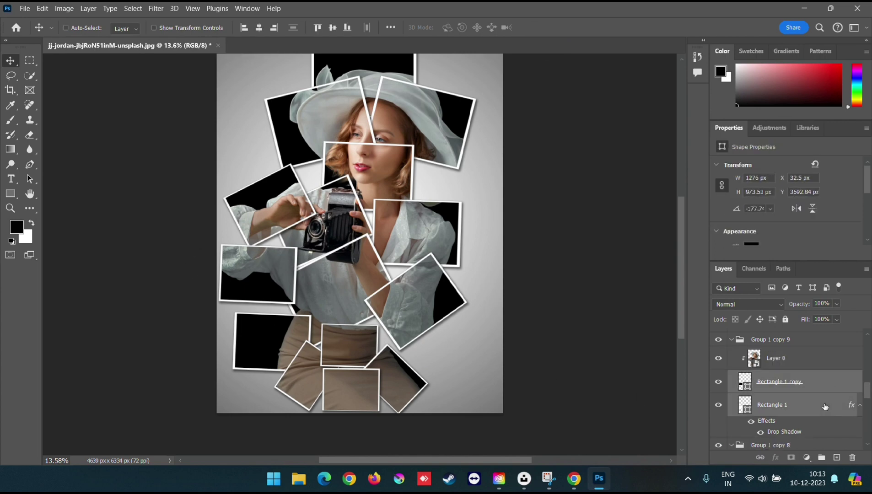
key("ctrl+t")
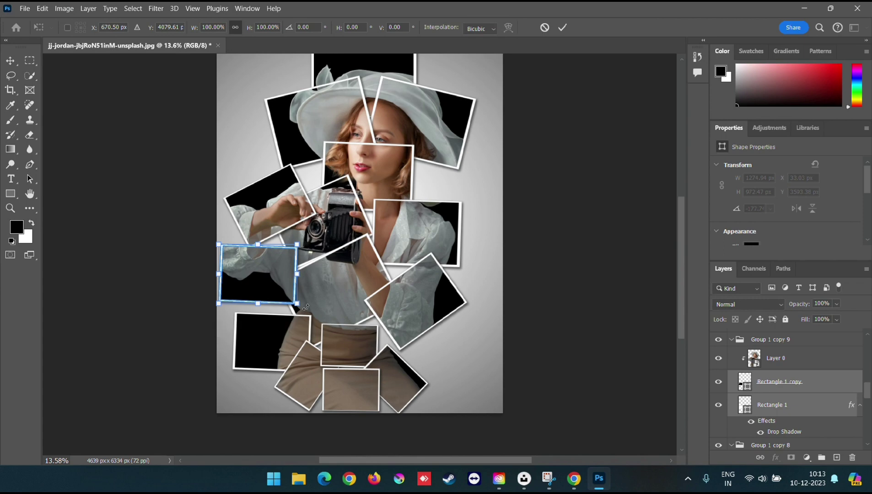
left_click_drag(311, 299, 280, 330)
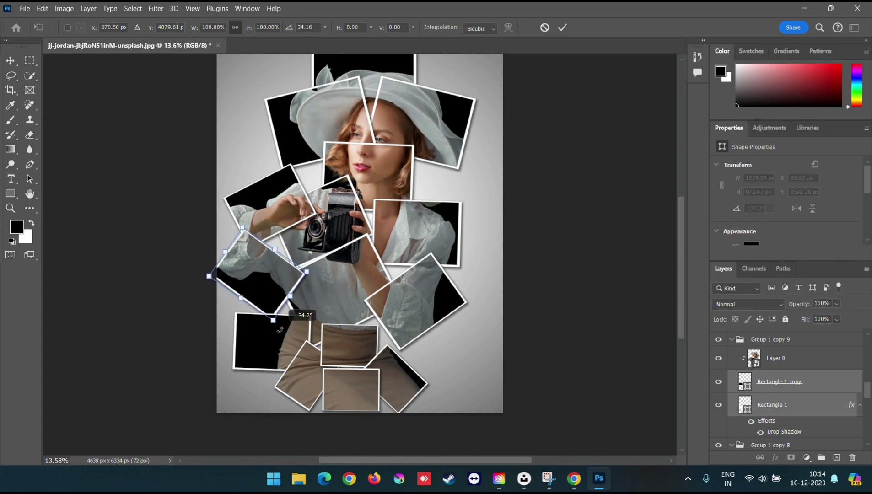
left_click_drag(260, 286, 258, 276)
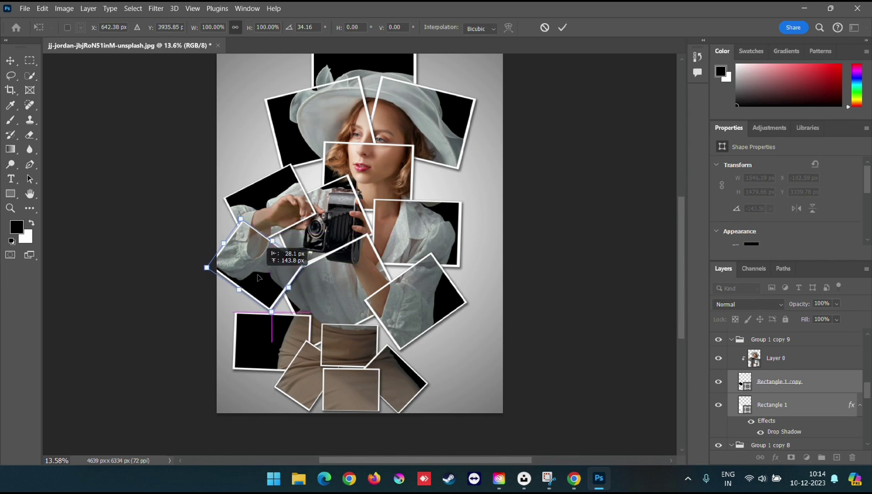
left_click(566, 26)
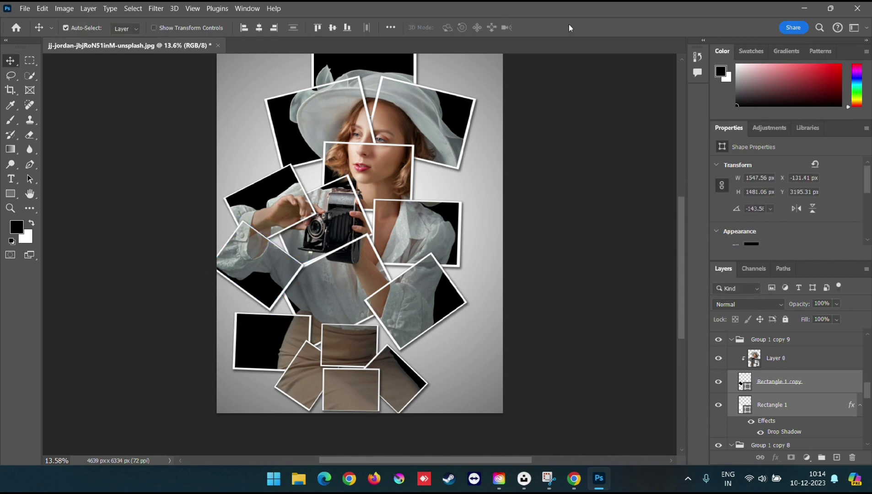
Scale Group 1 copy 7's frame to 94.65%, rotate it, and place it just below the camera
scroll(794, 434, "down", 1)
left_click(786, 437)
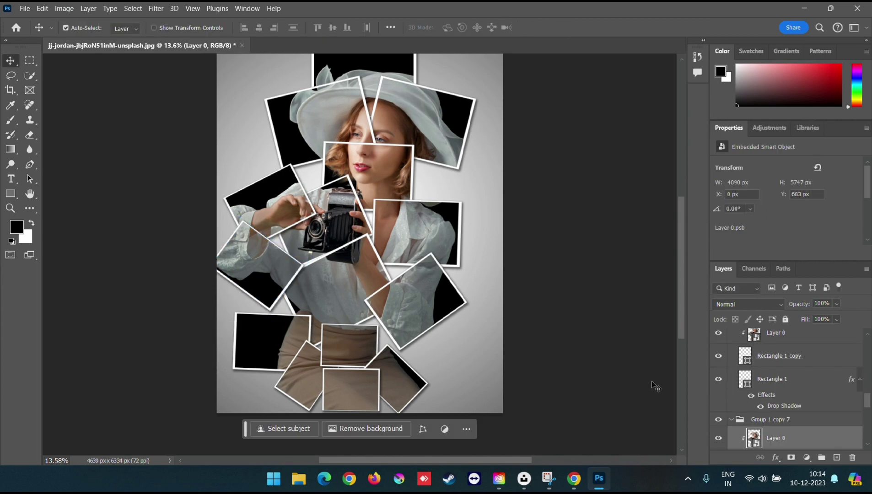
scroll(795, 431, "down", 2)
left_click(820, 420)
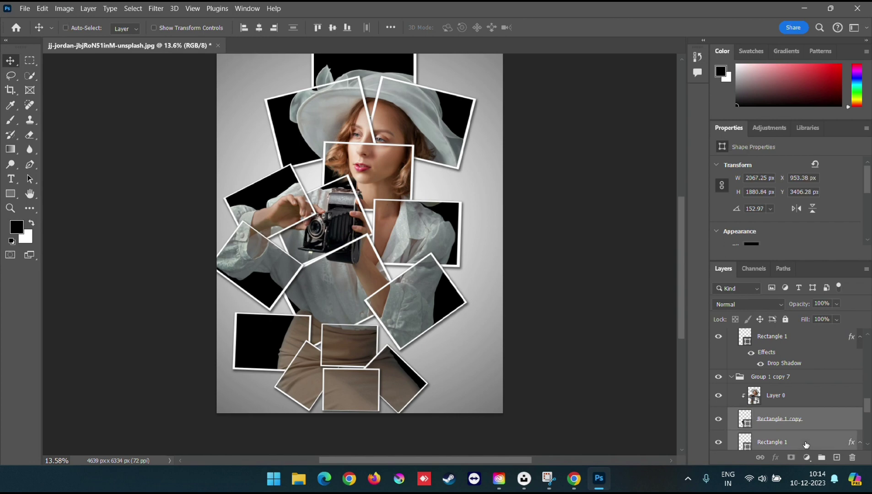
key("ctrl+t")
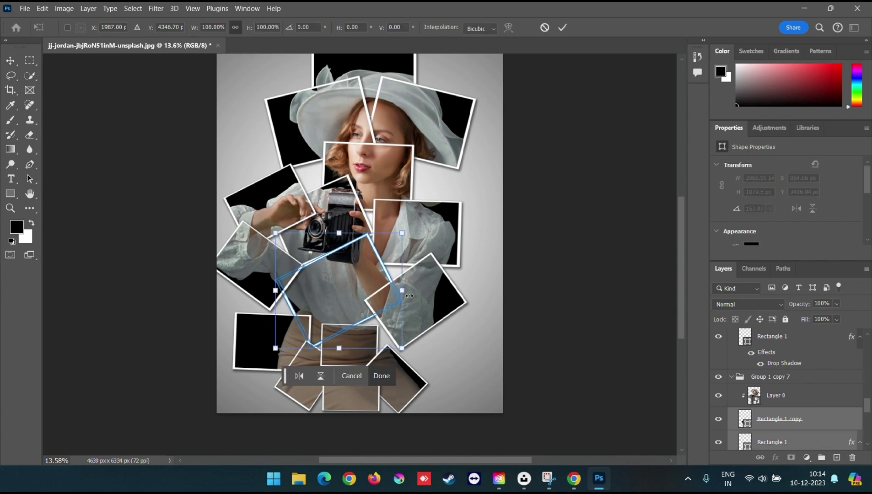
left_click_drag(407, 243, 401, 248)
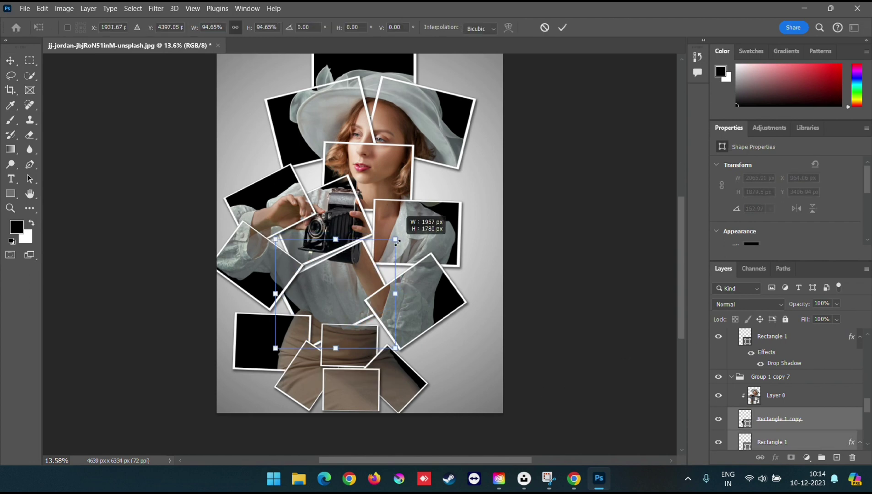
left_click_drag(355, 281, 363, 269)
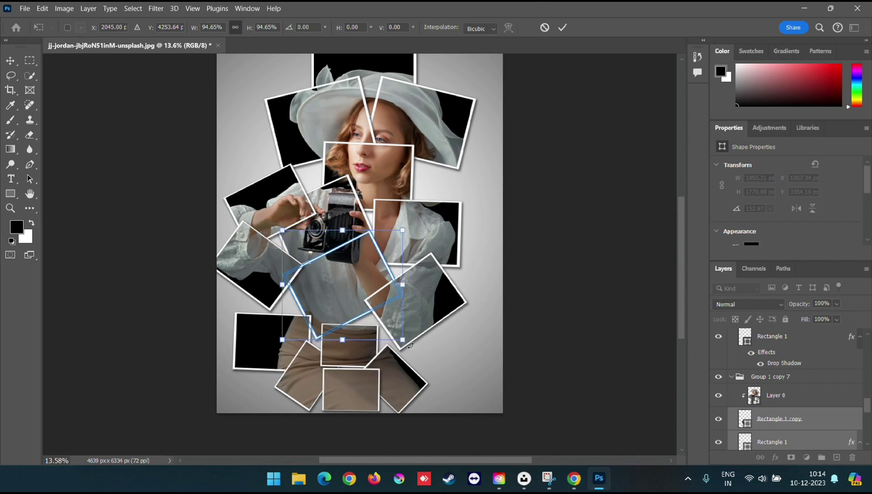
left_click_drag(415, 334, 365, 357)
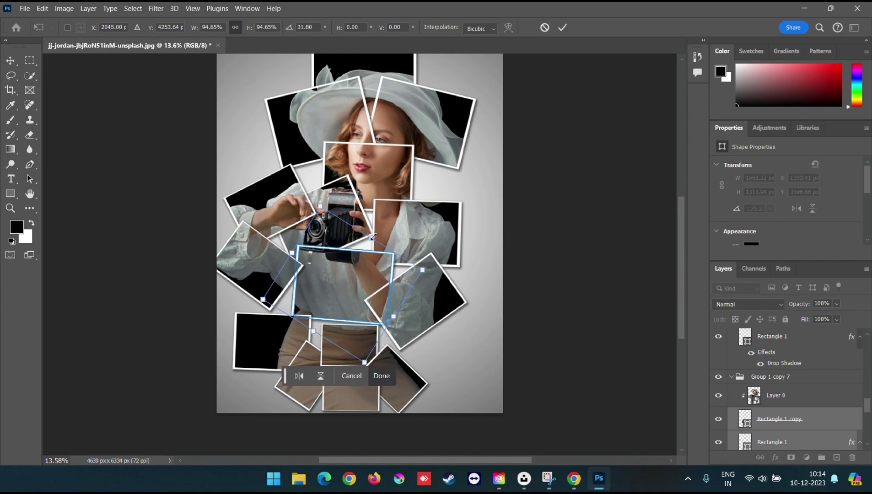
left_click_drag(370, 258, 367, 263)
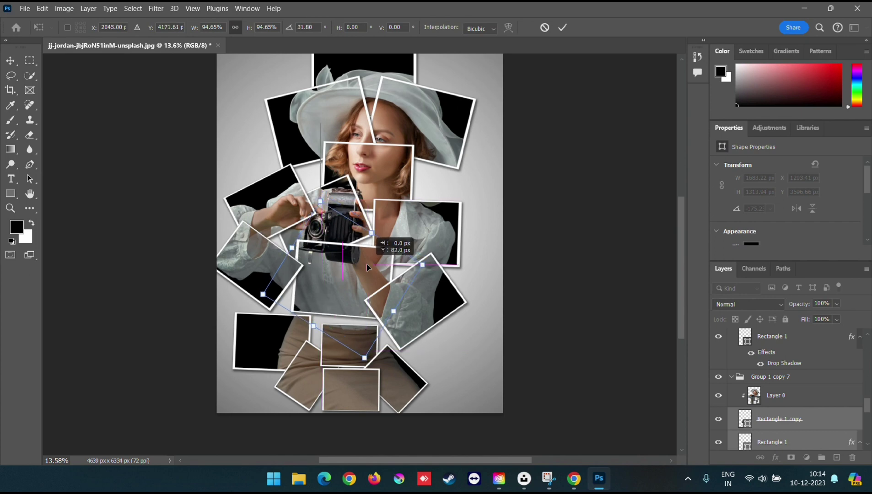
left_click_drag(367, 263, 367, 263)
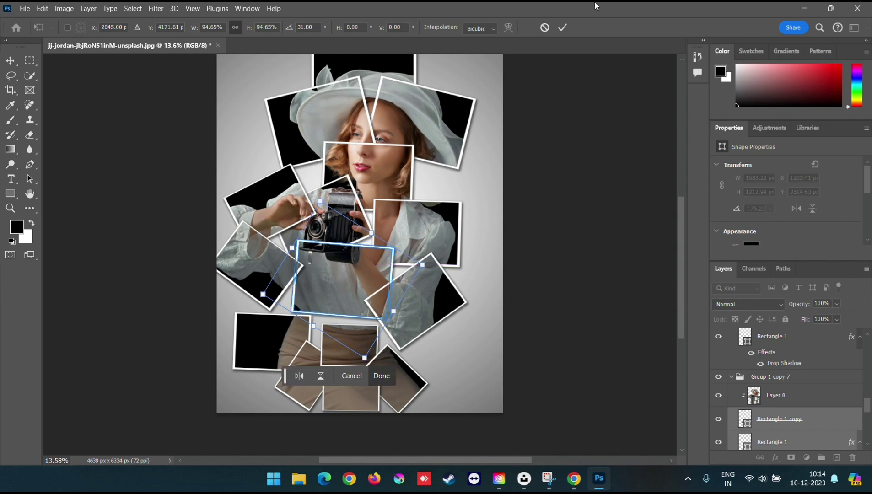
left_click(562, 28)
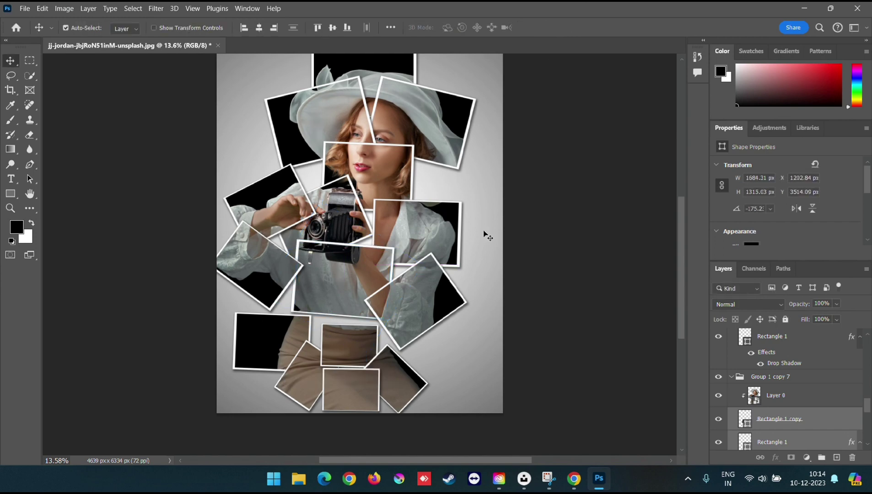
Move the right-side frame and its copy up and to the right
left_click(465, 234)
scroll(808, 430, "down", 3)
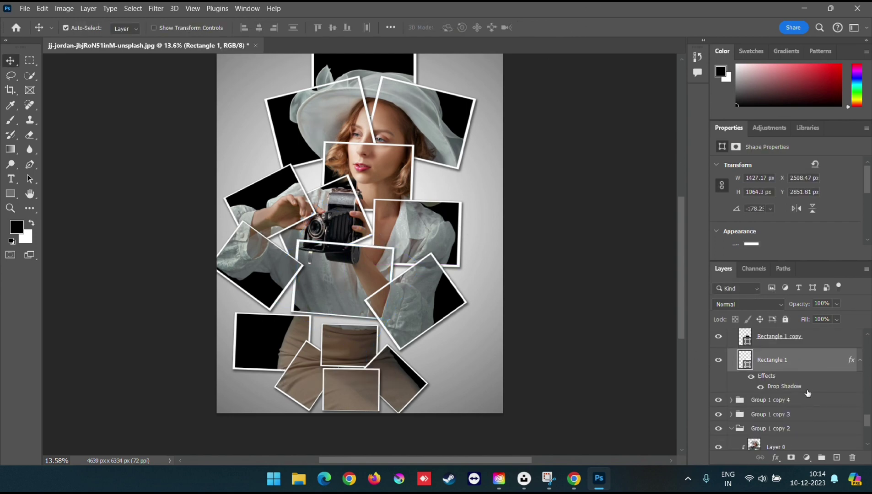
left_click(820, 340, "shift")
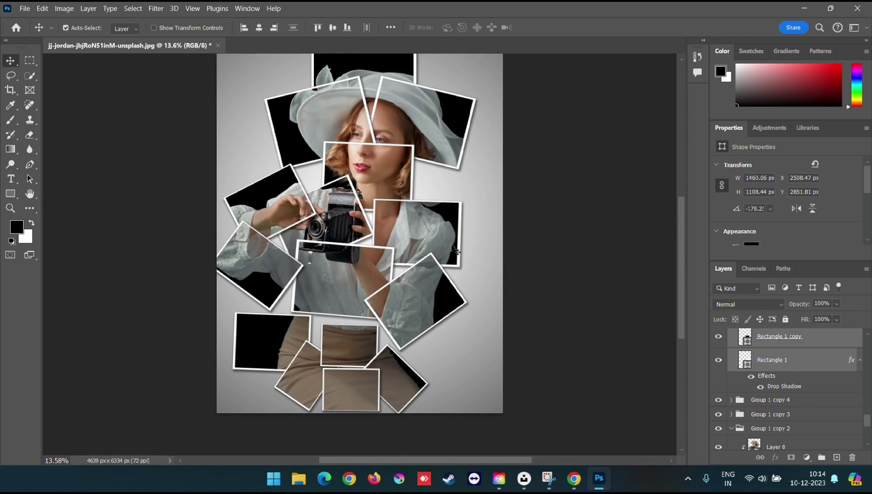
key("ctrl+t")
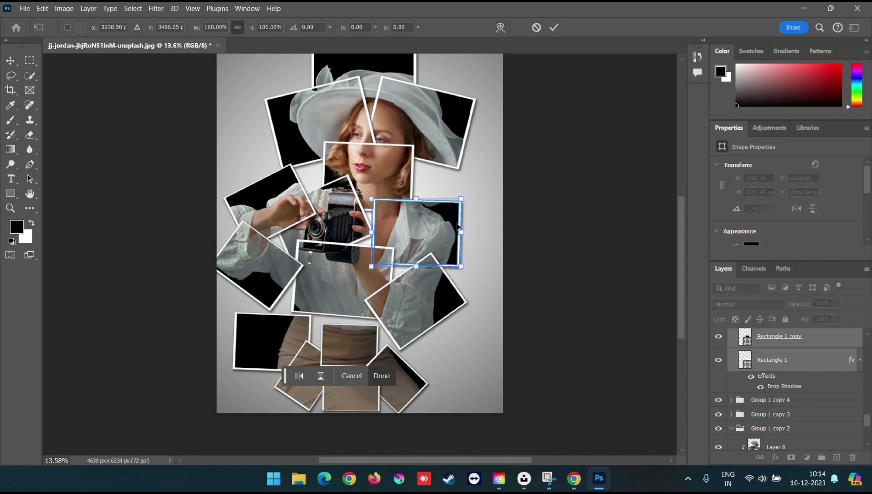
left_click_drag(440, 224, 442, 207)
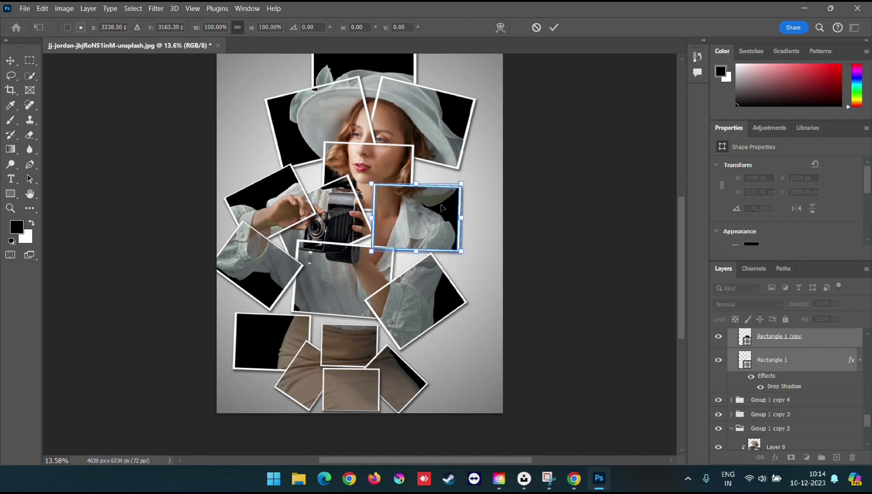
left_click_drag(441, 208, 454, 209)
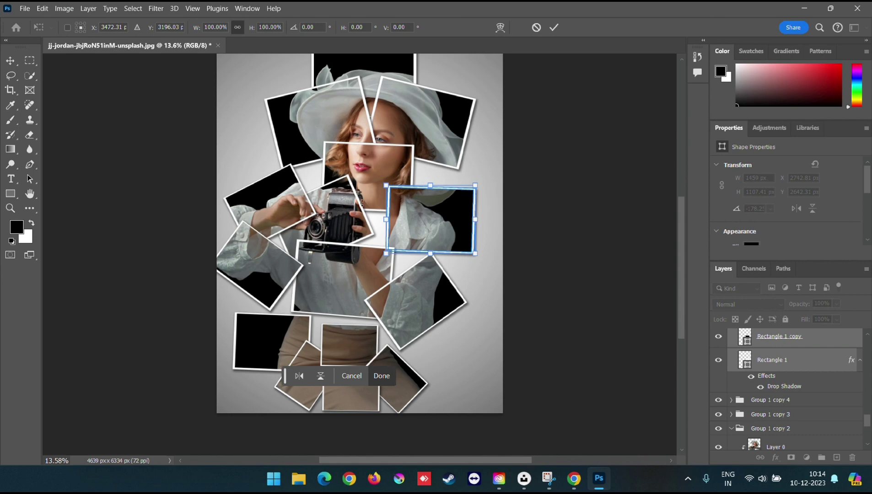
left_click(554, 28)
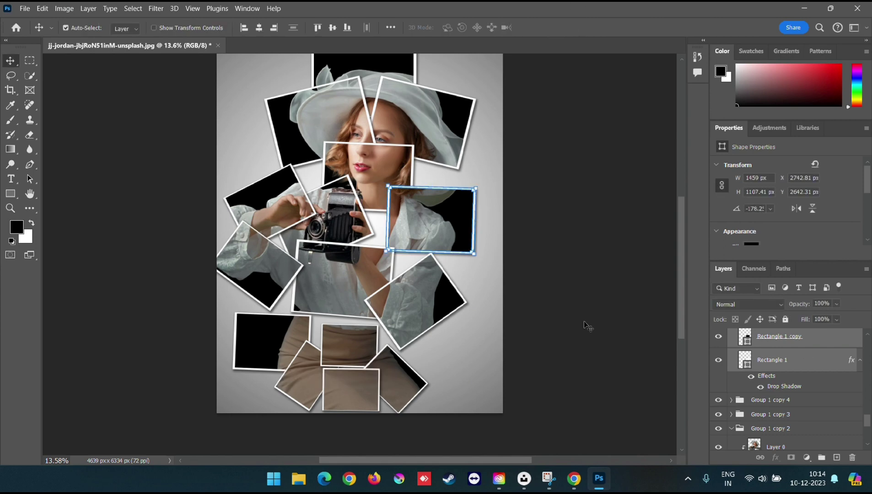
left_click(361, 211)
Move the frame around the camera to the right, over the camera
scroll(810, 412, "down", 2)
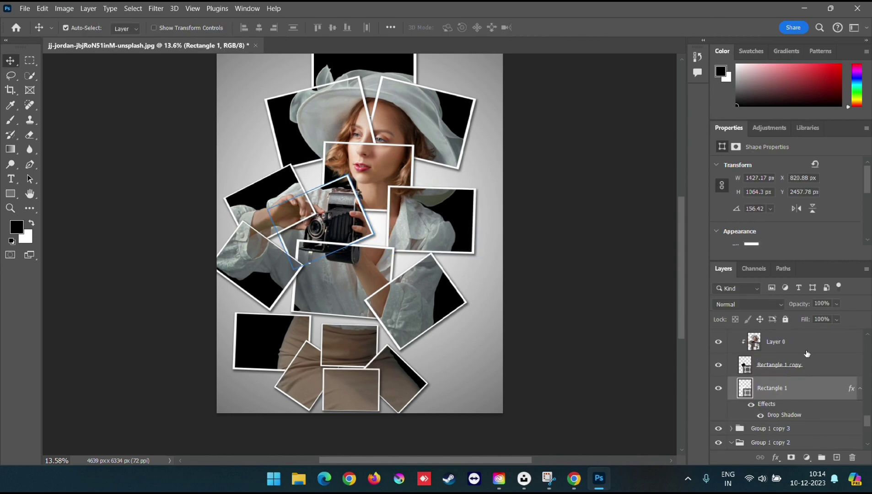
left_click(371, 214)
left_click(378, 219)
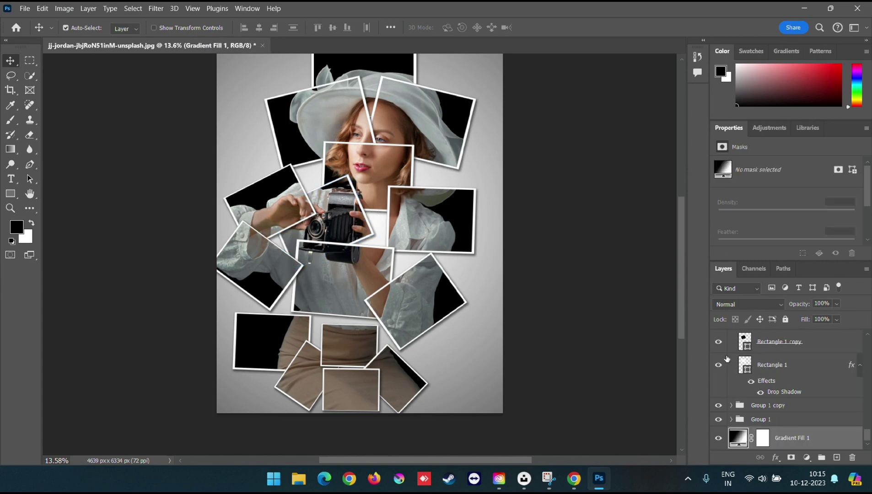
left_click(368, 231)
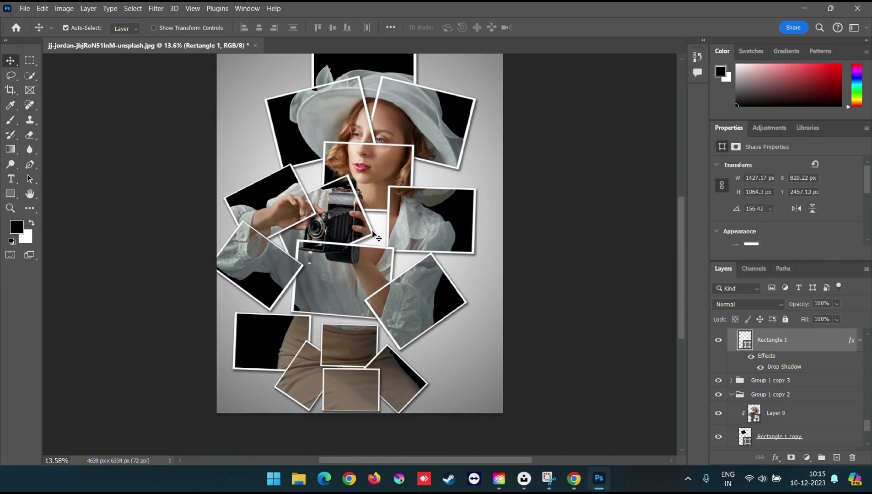
scroll(767, 353, "up", 1)
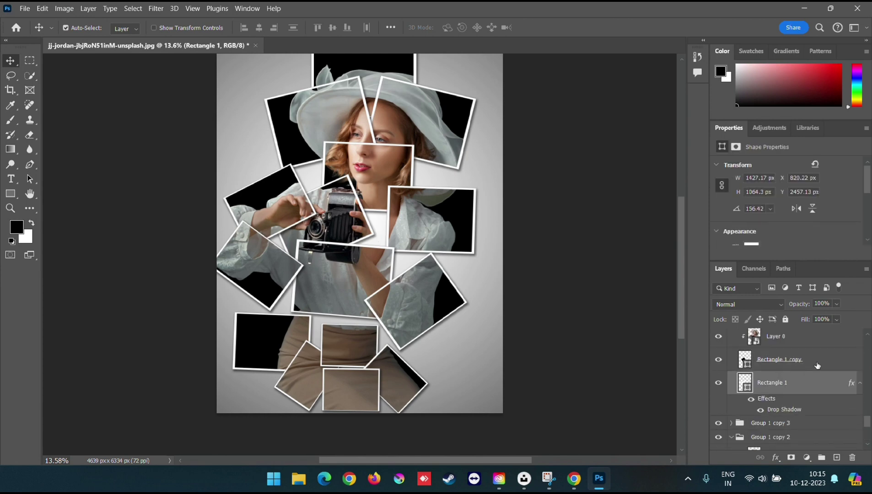
left_click(817, 365, "ctrl")
key("ctrl+t")
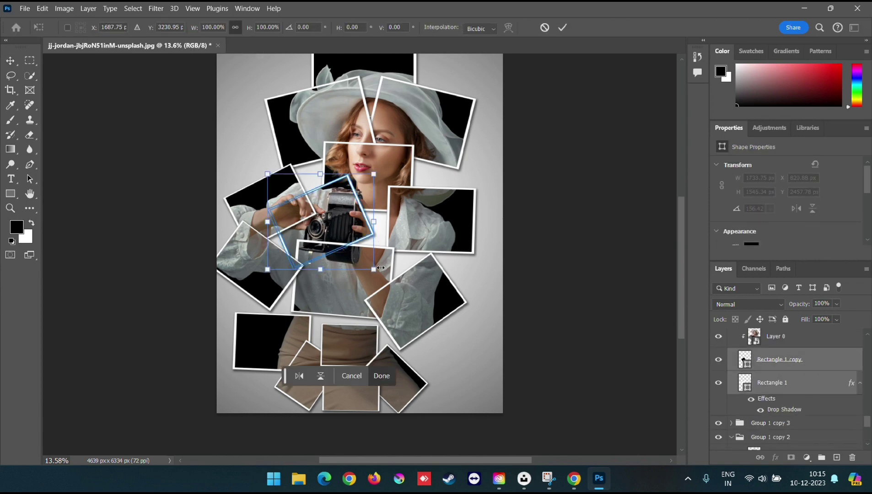
left_click_drag(352, 234, 384, 241)
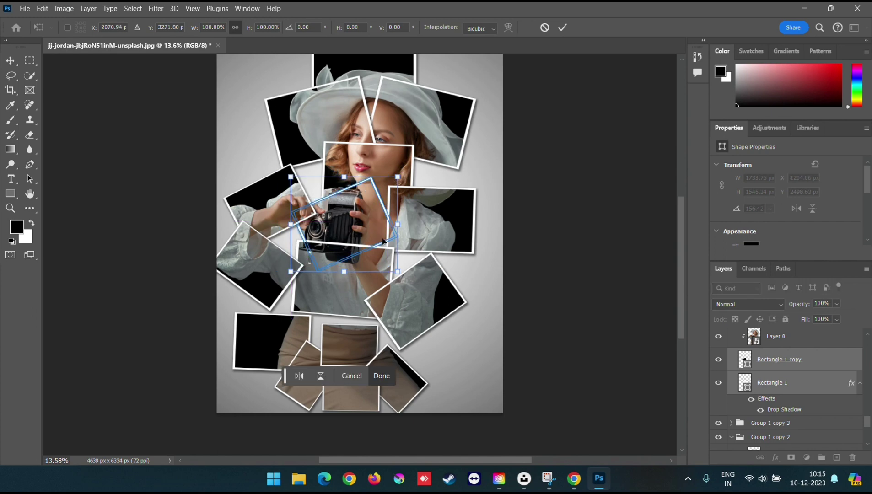
left_click(562, 27)
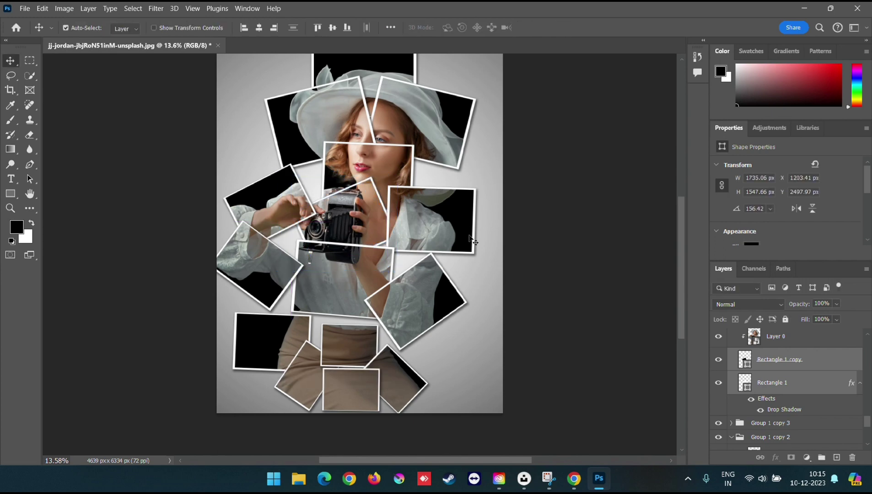
Shrink the frame right of the camera to 88.72%
left_click(478, 233)
scroll(787, 350, "up", 2)
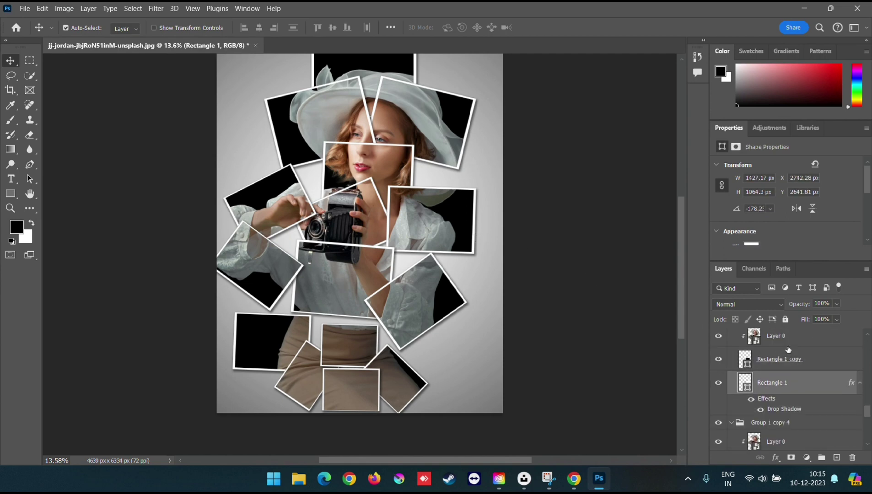
left_click(821, 364, "shift")
key("ctrl+t")
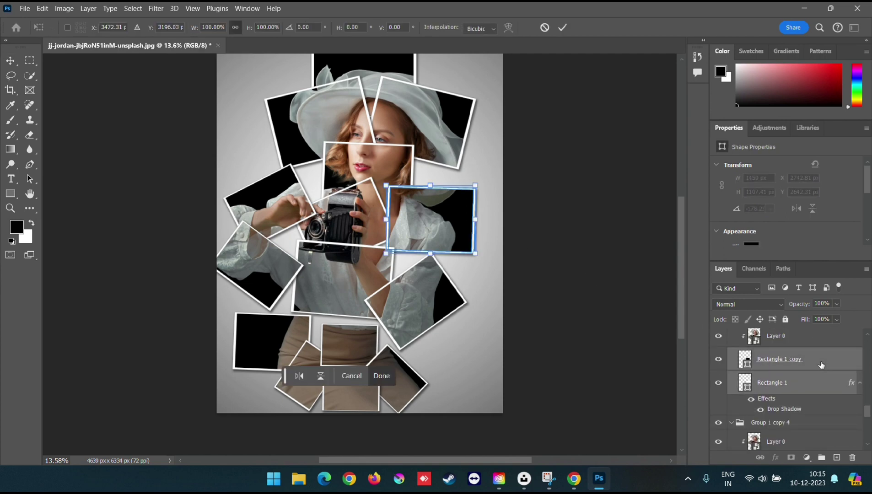
left_click_drag(476, 186, 470, 201)
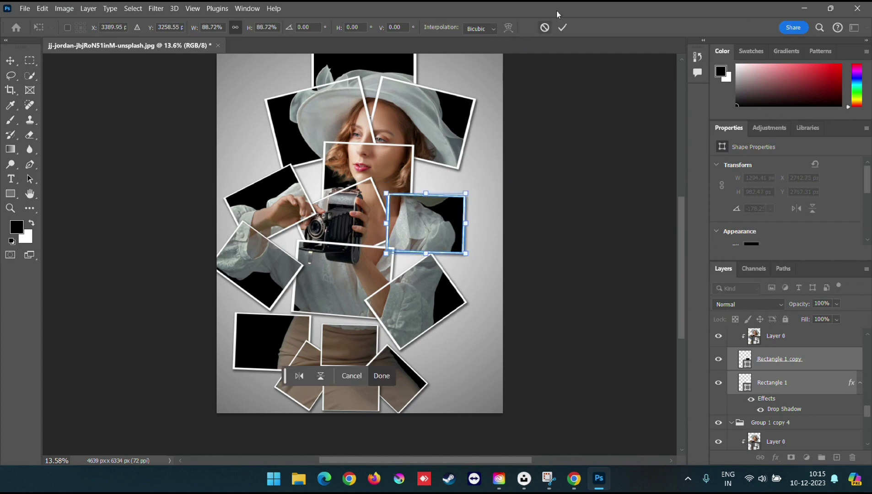
left_click(563, 28)
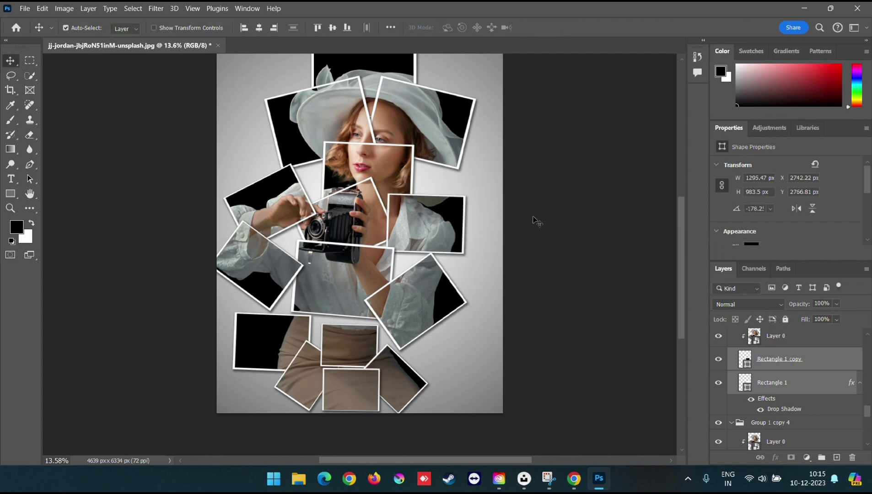
Shrink the tilted lower-right frame to 92.83% and shift it up and right
left_click(265, 267)
scroll(798, 411, "down", 2)
left_click(798, 439)
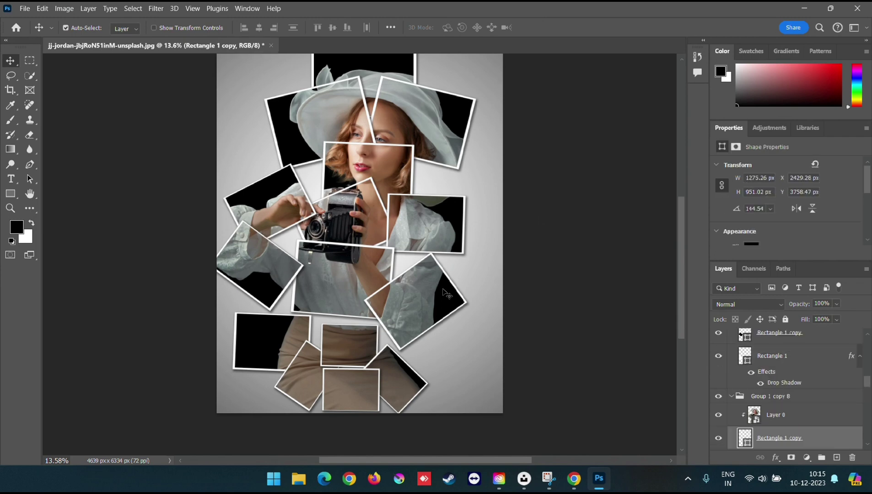
scroll(799, 441, "down", 1)
scroll(799, 441, "down", 1)
left_click(798, 428, "ctrl")
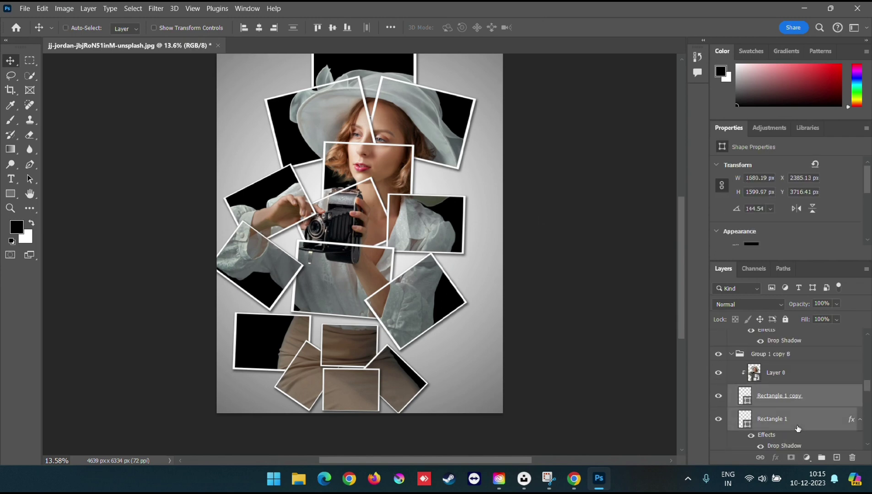
key("ctrl+t")
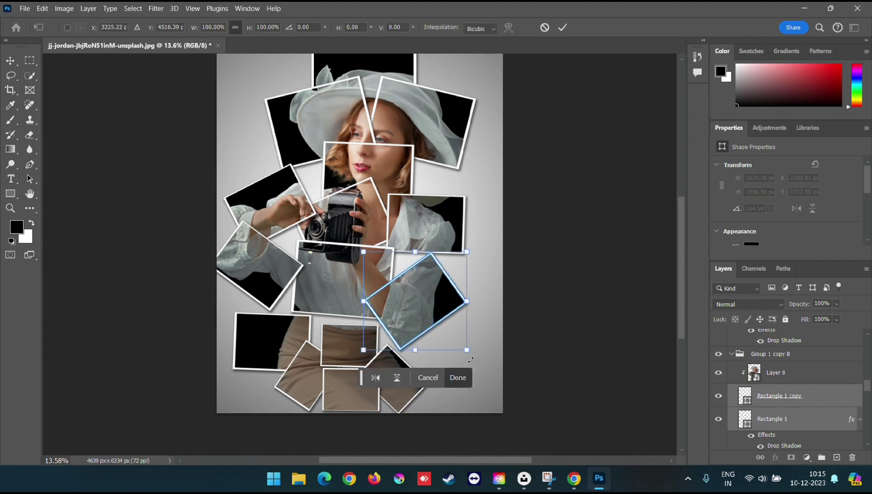
left_click_drag(467, 349, 460, 342)
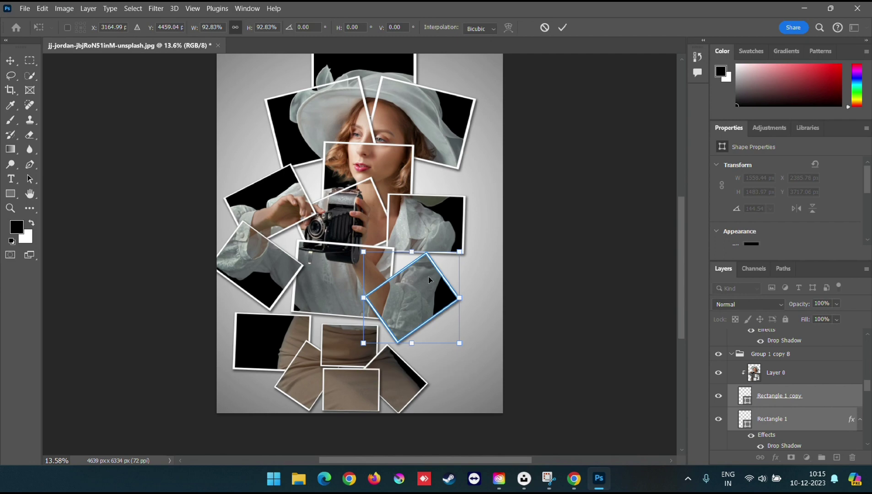
mouse_move(428, 277)
left_mouse_down()
mouse_move(434, 261)
mouse_move(447, 261)
mouse_move(447, 269)
left_mouse_up()
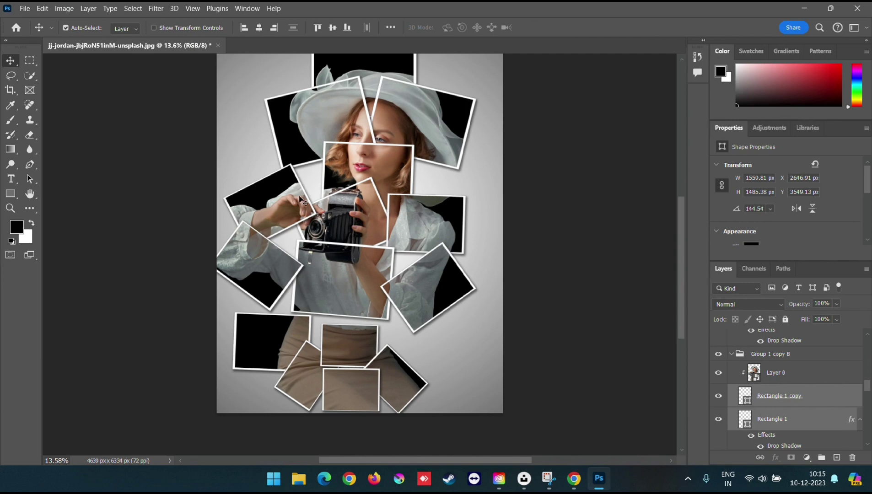
Select the tilted left-edge frame together with its Rectangle 1 copy layer
left_click(299, 273)
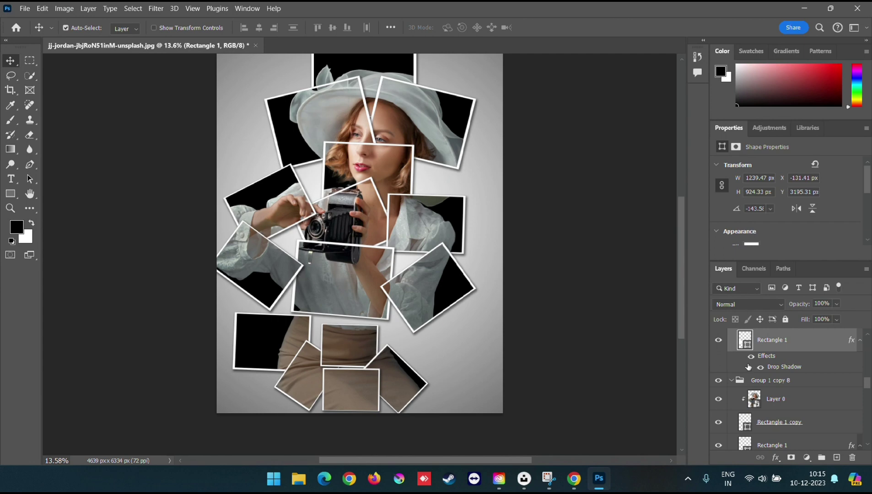
scroll(803, 381, "up", 2)
left_click(820, 363, "shift")
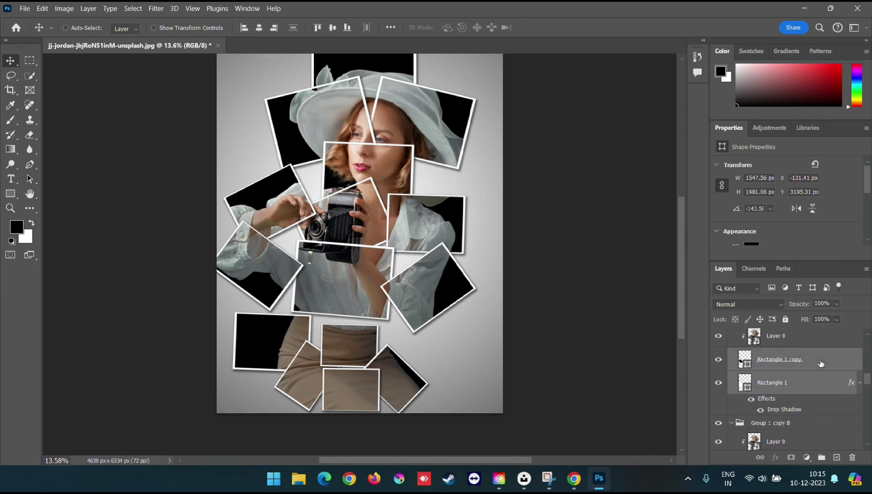
key("ctrl+t")
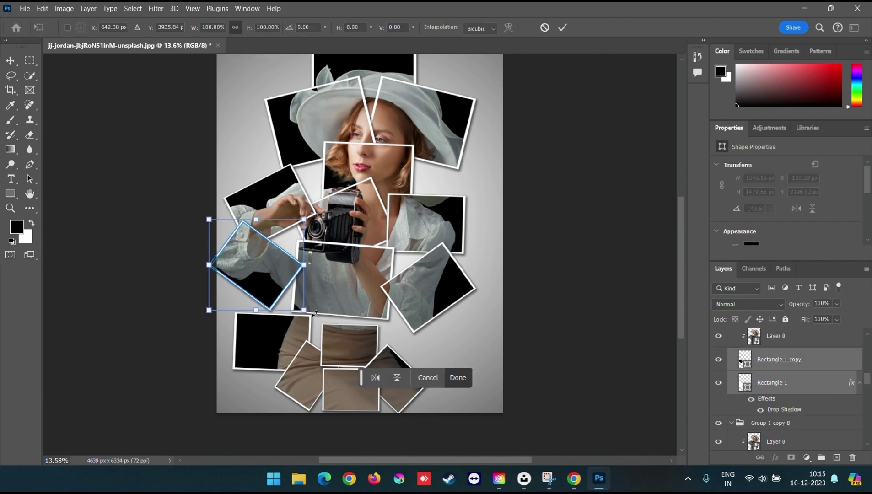
right_click(251, 271)
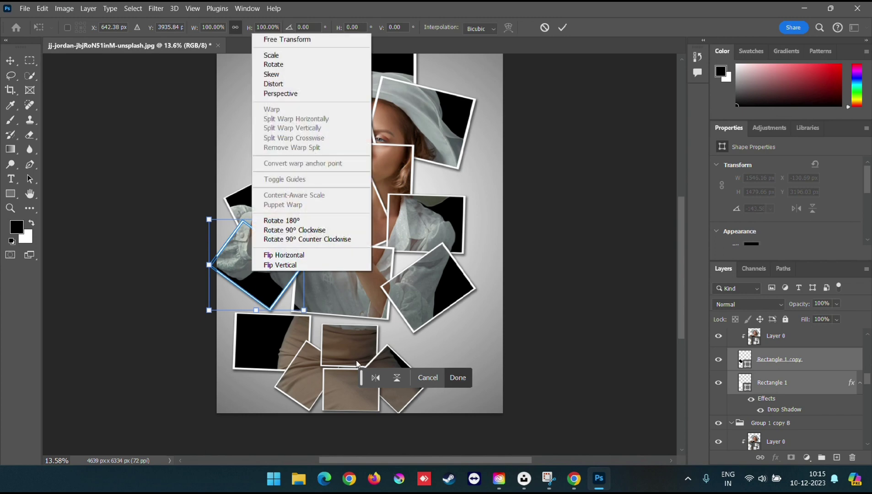
left_click(376, 376)
left_click(376, 376)
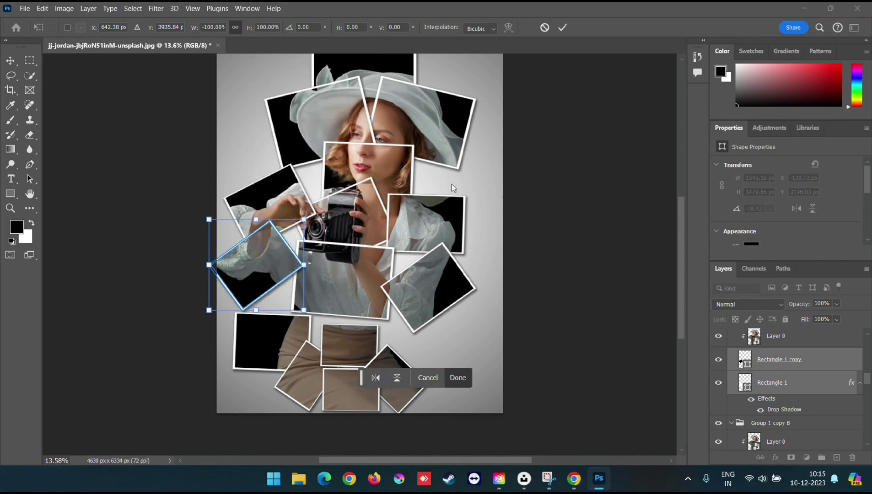
left_click(376, 376)
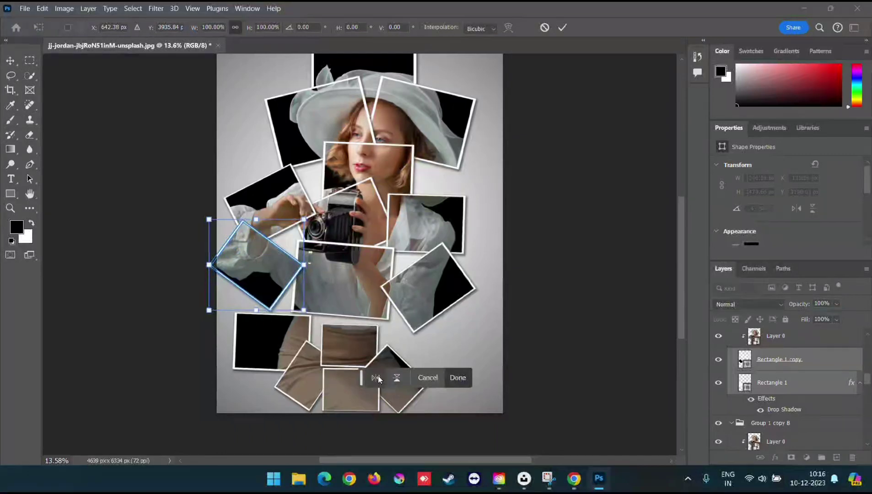
left_click(563, 29)
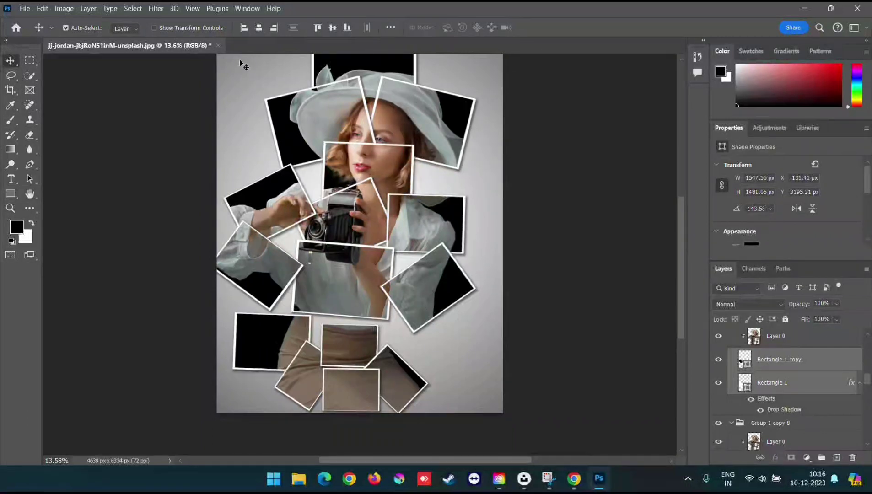
Raise the bottom-right diamond frame and enlarge it to about 128%
scroll(522, 333, "up", 1)
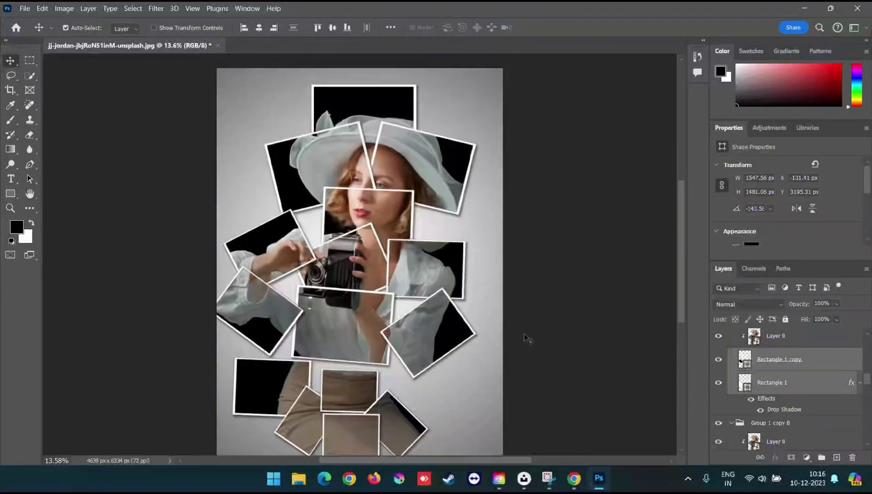
scroll(522, 333, "up", 1)
scroll(523, 333, "up", 1)
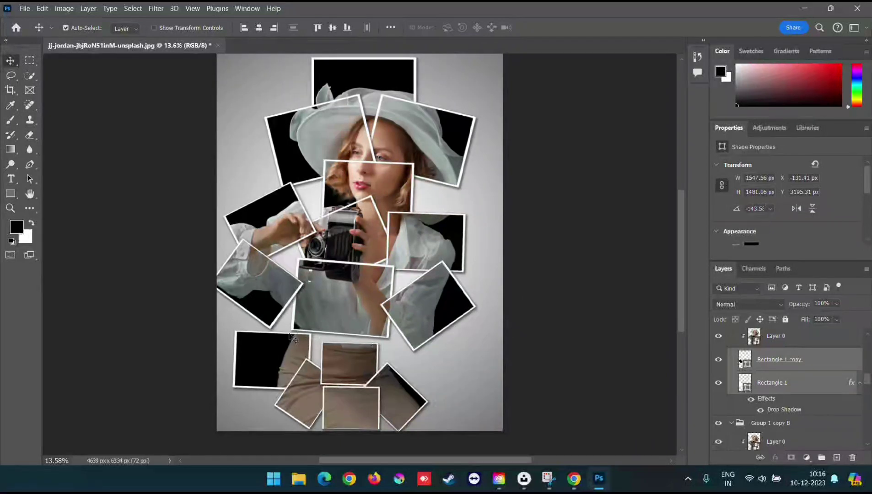
left_click(410, 390)
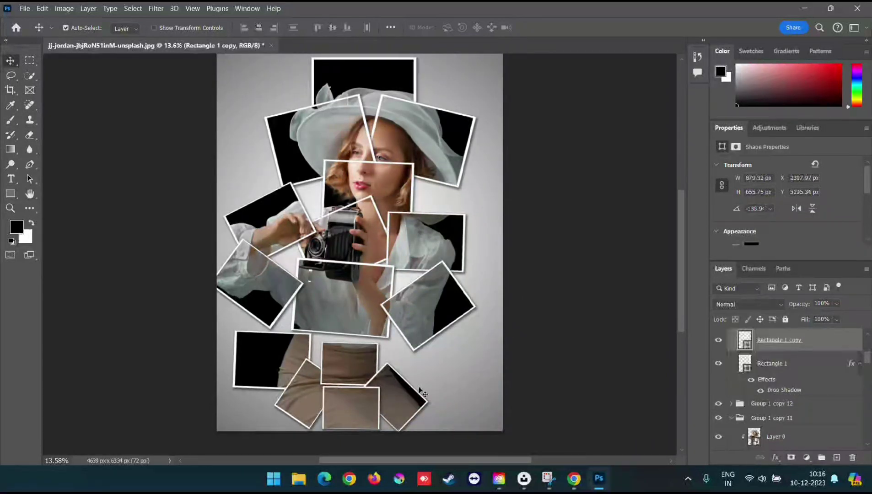
left_click(803, 367, "ctrl")
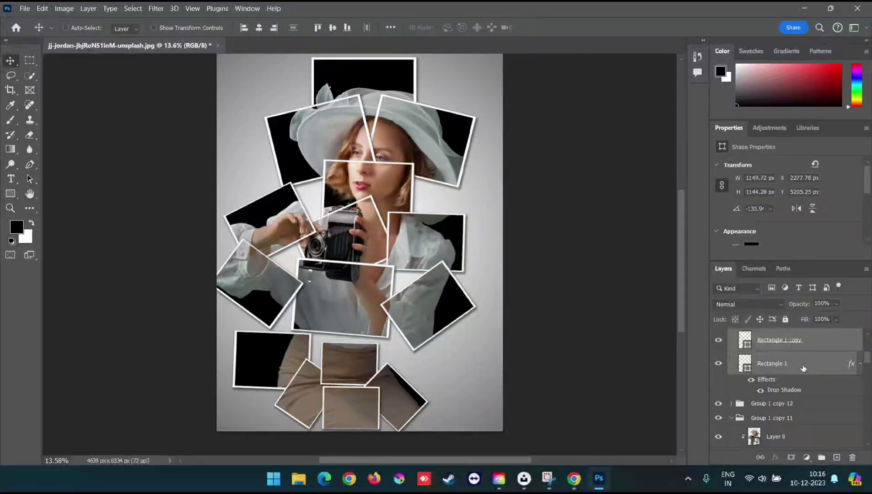
key("ctrl+t")
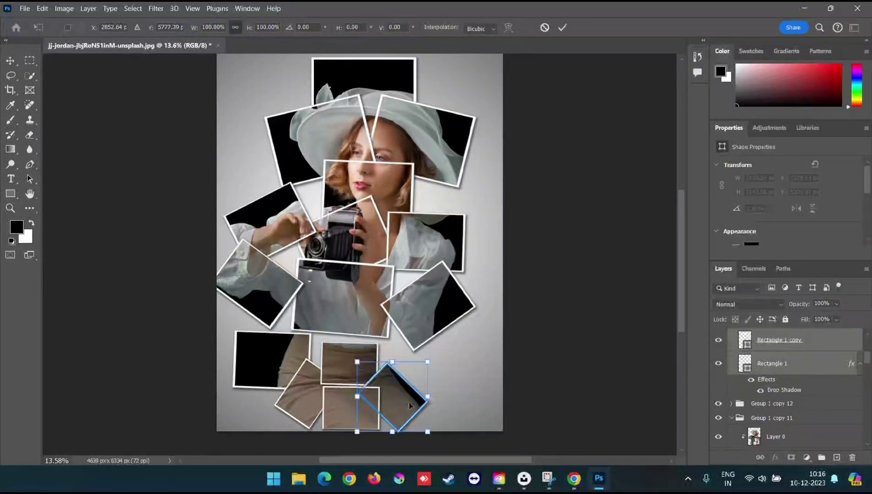
left_click_drag(411, 404, 420, 372)
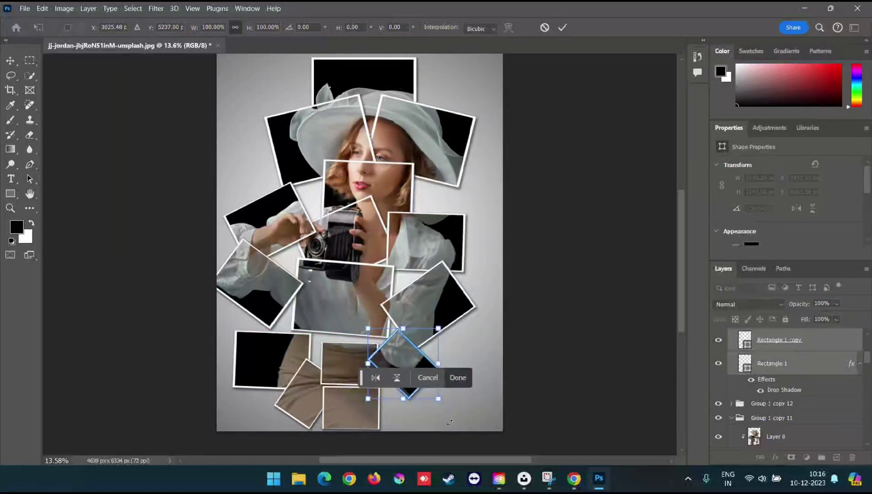
mouse_move(439, 399)
left_mouse_down()
mouse_move(459, 417)
mouse_move(438, 382)
mouse_move(431, 387)
left_mouse_up()
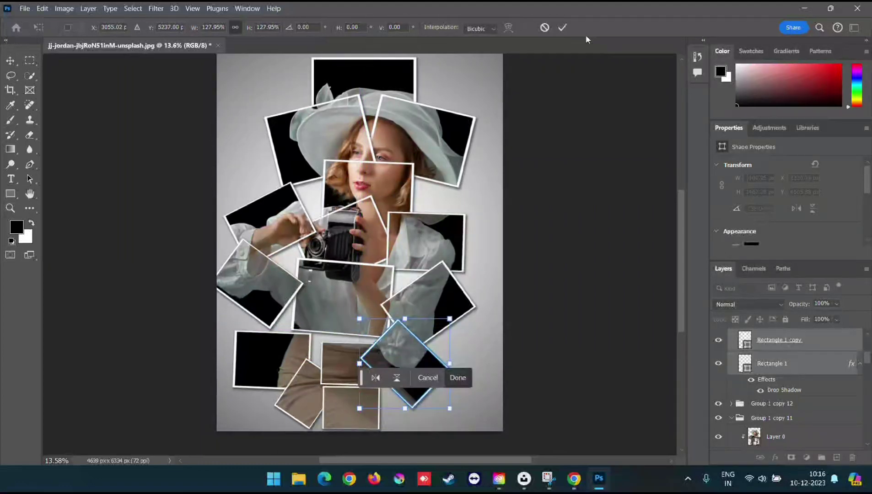
left_click(562, 28)
Enlarge Group 1 copy 12's bottom-centre square frame to about 125%
left_click(333, 352)
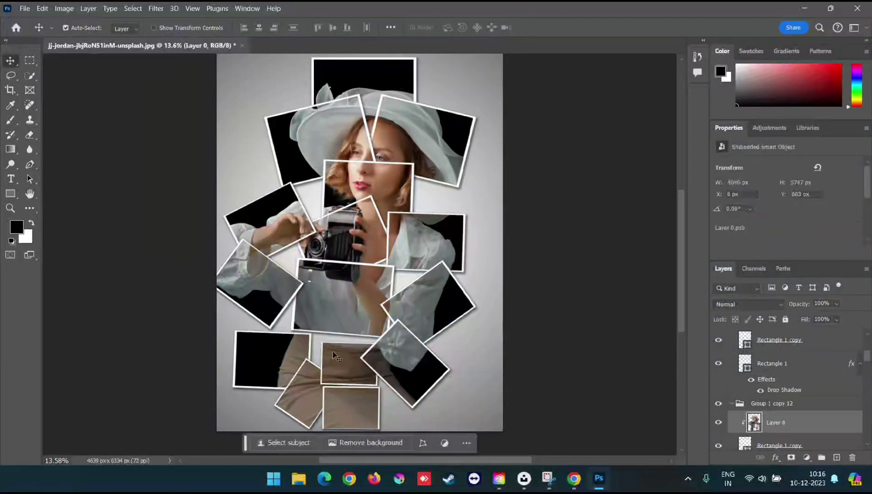
key("ctrl+t")
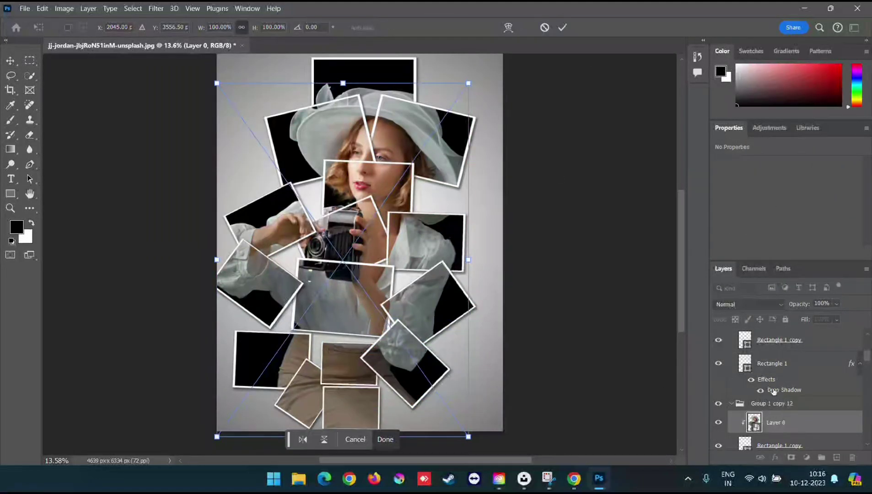
scroll(781, 420, "down", 2)
left_click(817, 409)
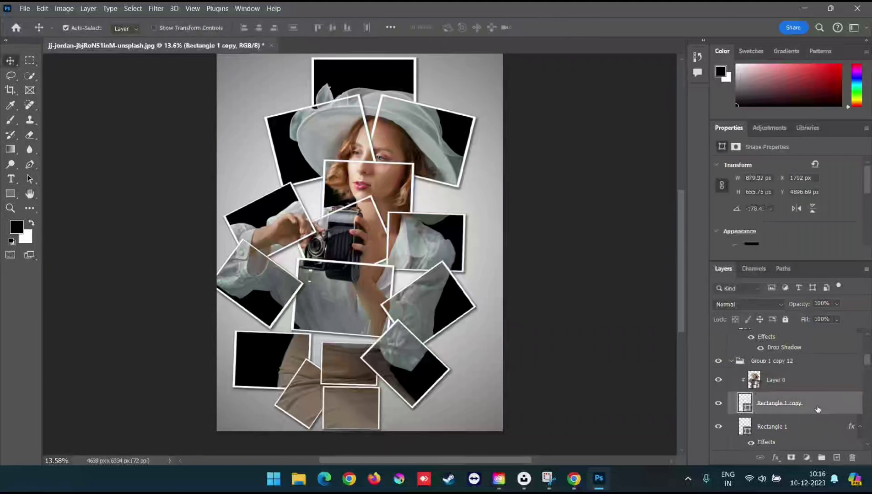
left_click(813, 427, "shift")
key("ctrl+t")
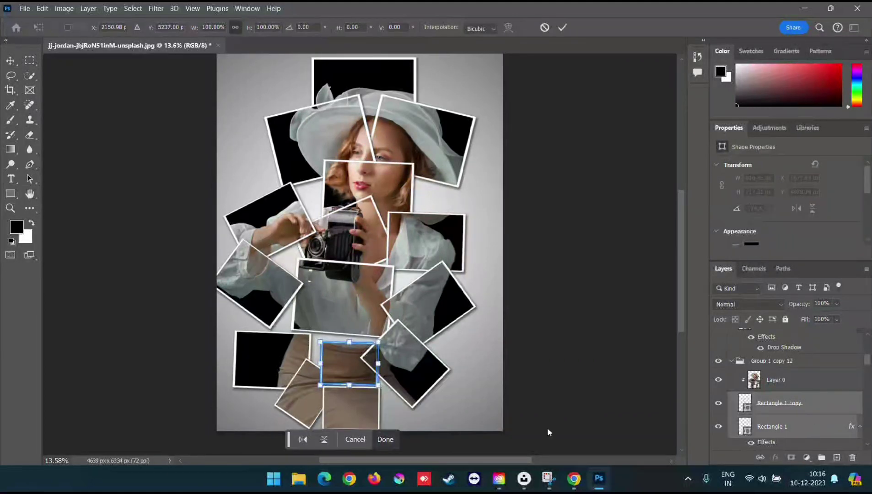
left_click_drag(319, 339, 302, 330)
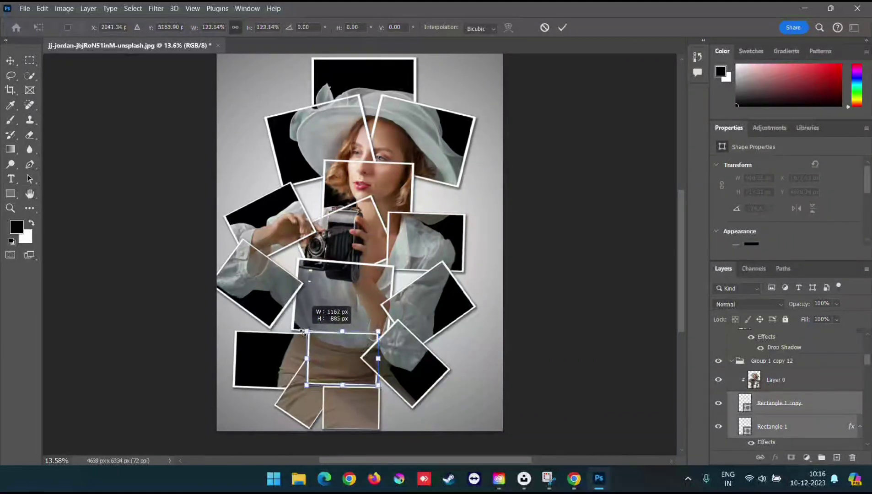
left_click(562, 27)
Rotate the lower-left frame about 45.7°, scale it to 124% and shift it left
left_click(296, 397)
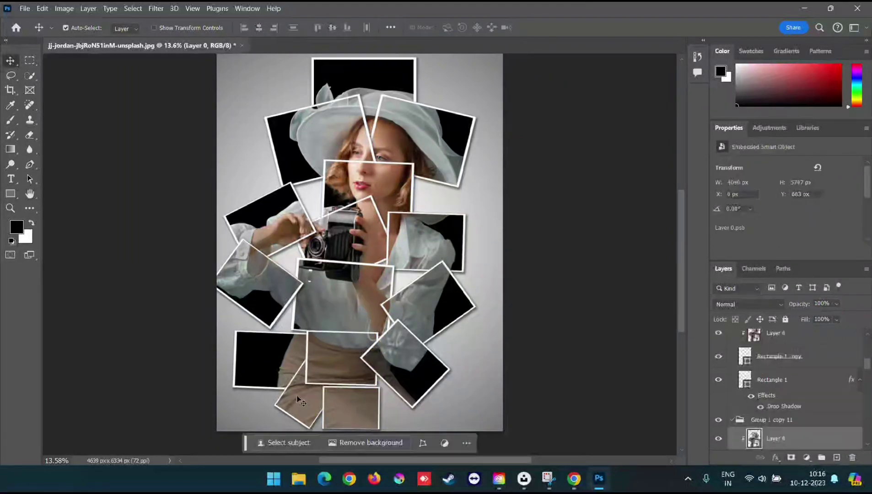
scroll(816, 436, "down", 2)
scroll(816, 436, "down", 1)
scroll(817, 436, "down", 1)
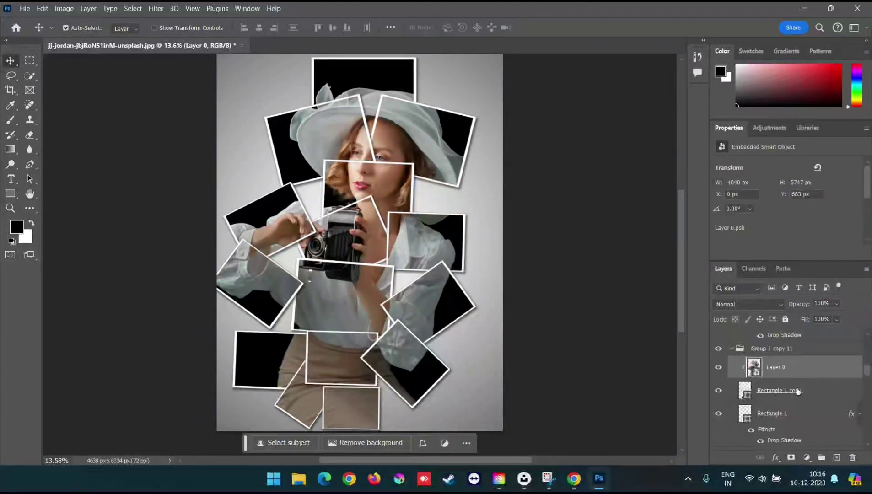
left_click(826, 396)
left_click(817, 414, "shift")
key("ctrl+t")
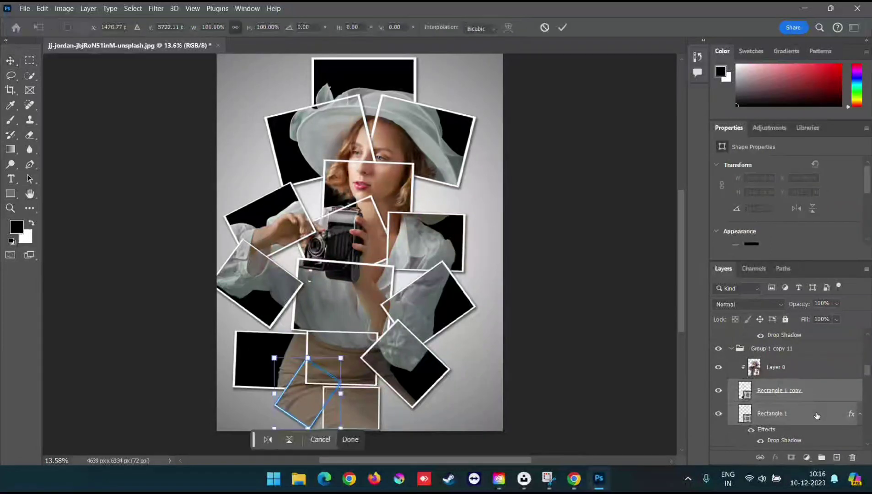
left_click_drag(336, 351, 381, 390)
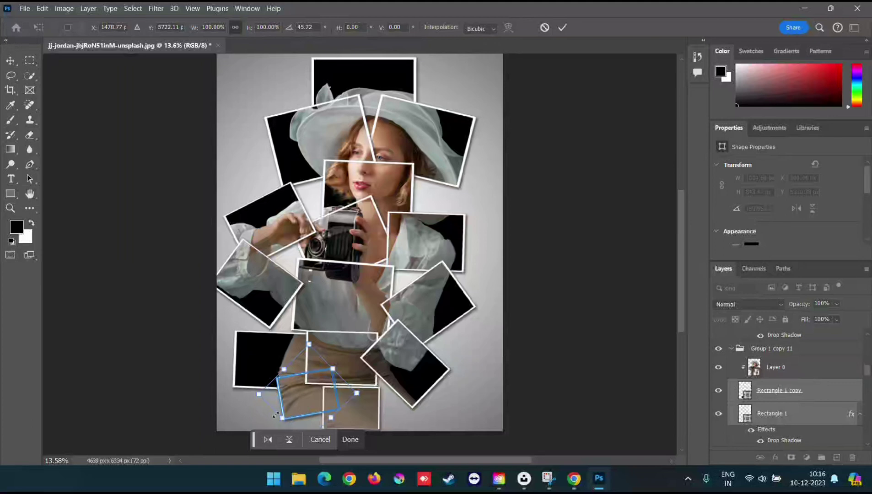
mouse_move(275, 415)
left_mouse_down()
mouse_move(247, 413)
mouse_move(288, 419)
left_mouse_up()
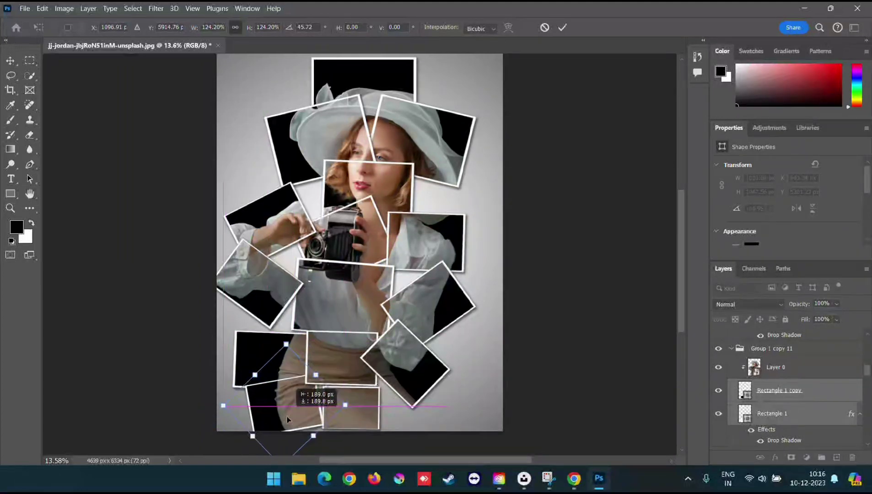
left_click(562, 28)
Move the bottom-centre skirt frame right and enlarge it to about 177%
left_click(364, 396)
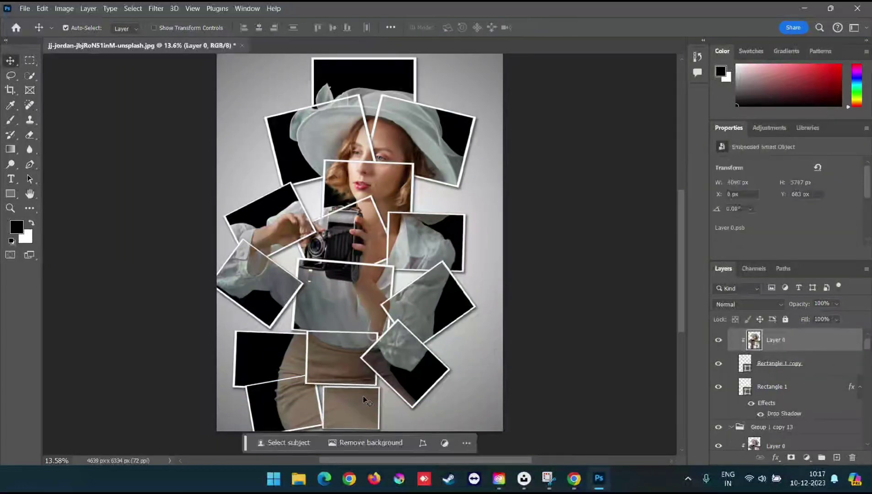
left_click(837, 371)
left_click(826, 388, "ctrl")
key("ctrl+t")
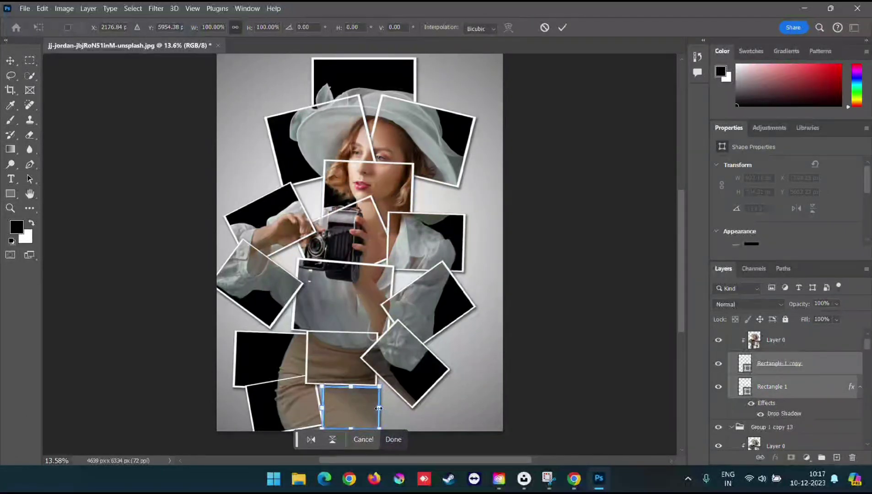
left_click_drag(367, 410, 407, 406)
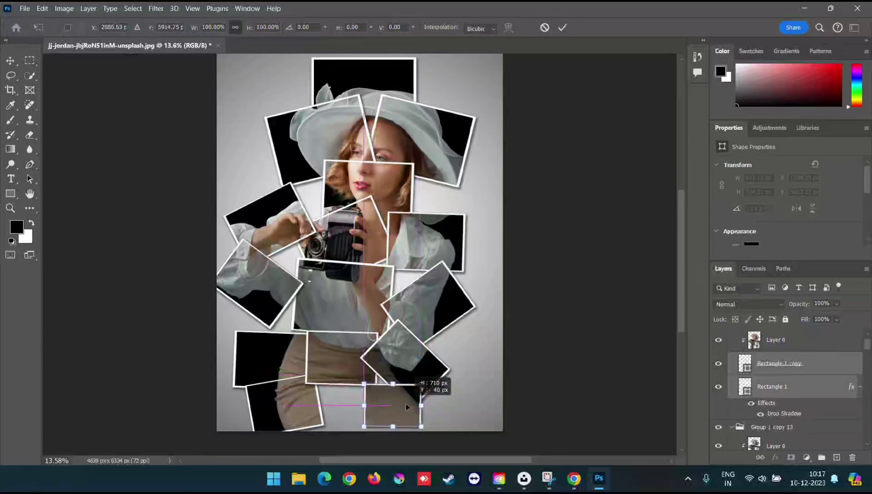
left_click_drag(366, 406, 327, 400)
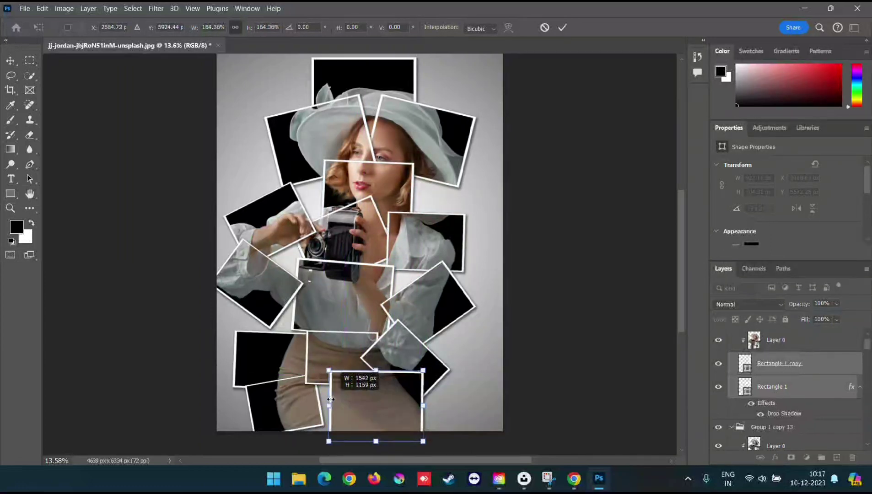
left_click_drag(328, 400, 323, 402)
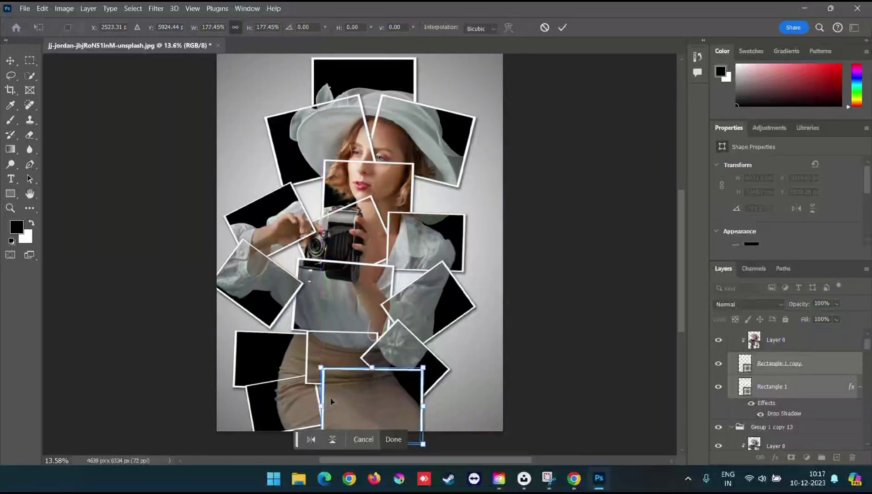
left_click(562, 27)
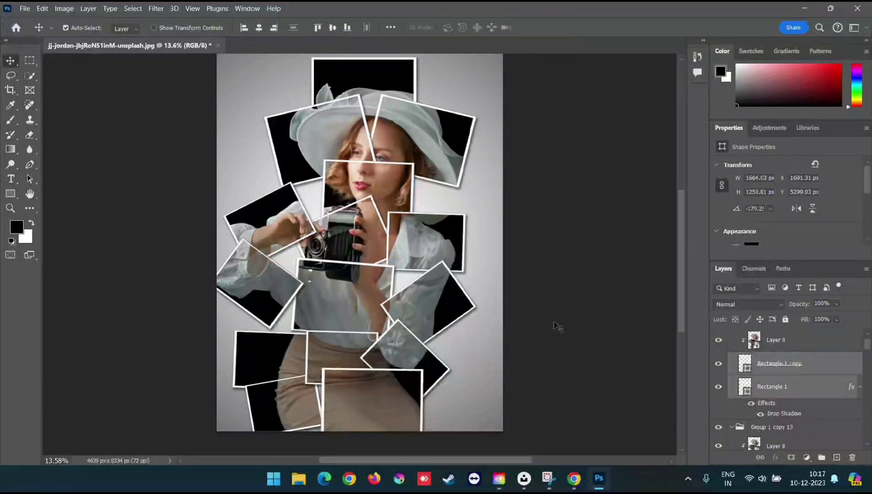
Select the tilted lower-right frame's Rectangle 1 and Rectangle 1 copy layers
scroll(531, 287, "up", 1)
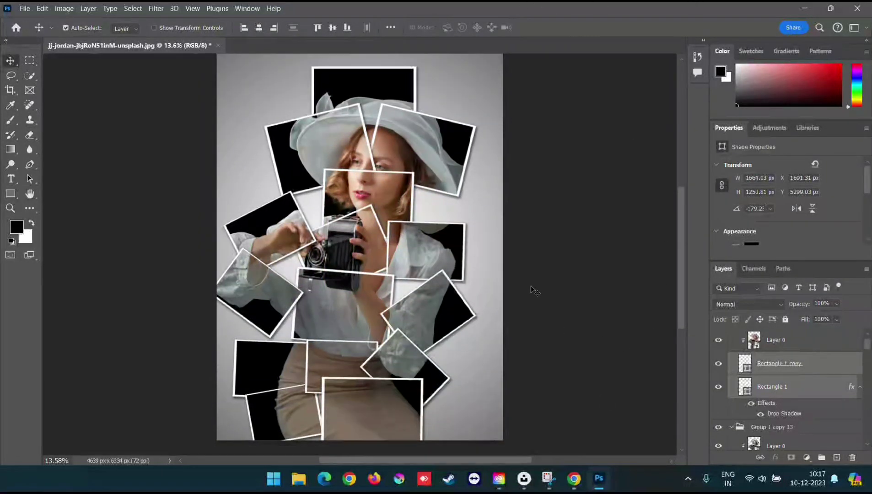
scroll(531, 286, "down", 1)
scroll(531, 286, "down", 1)
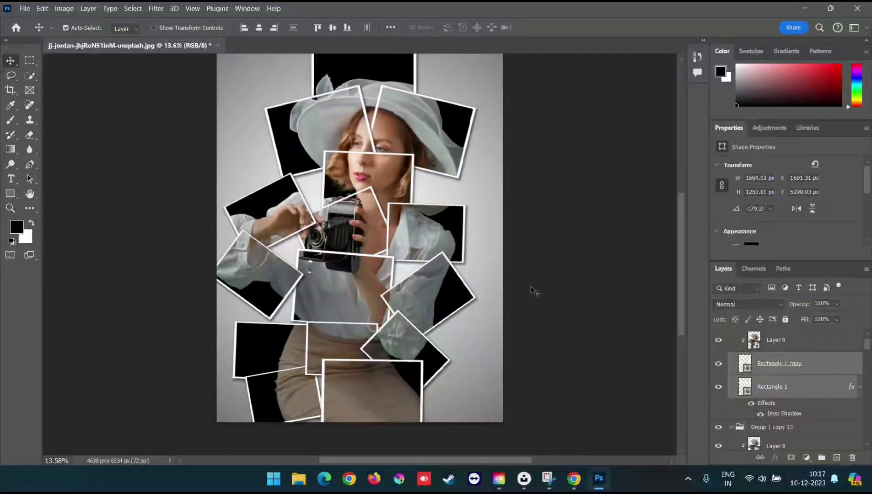
left_click(440, 354)
scroll(809, 394, "down", 2)
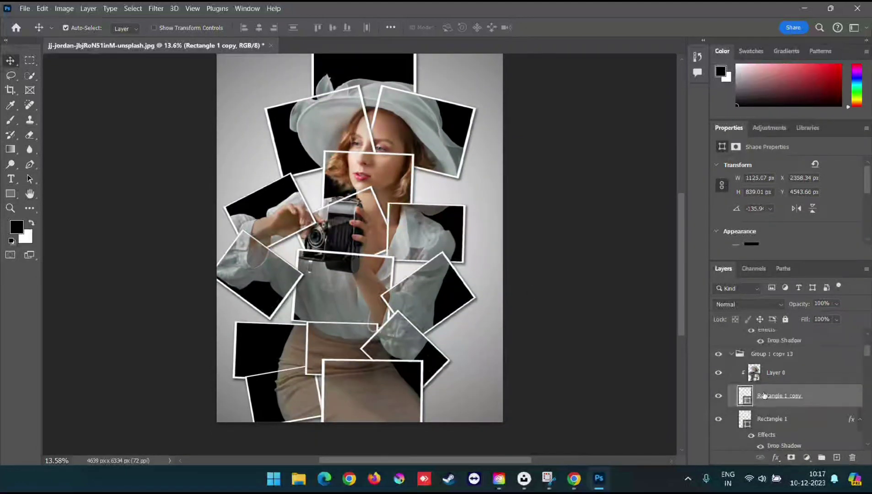
scroll(809, 394, "down", 1)
left_click(810, 395)
left_click(815, 378)
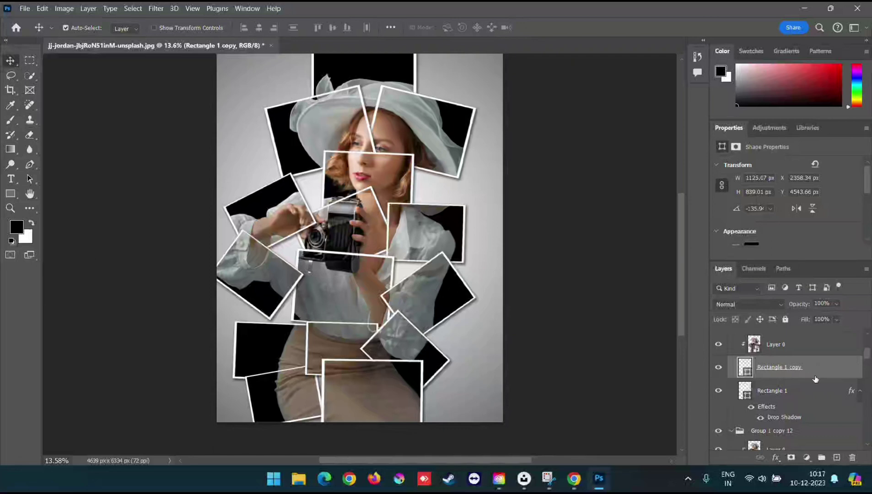
left_click(776, 398, "shift")
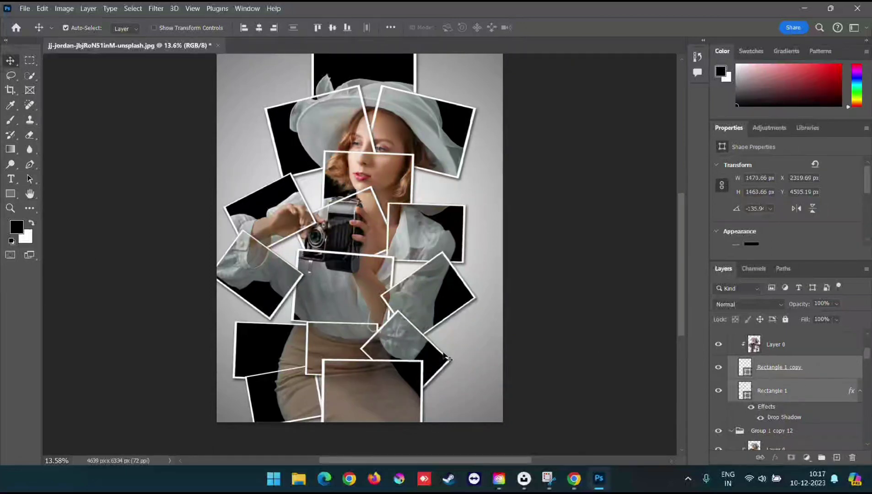
scroll(822, 400, "up", 1)
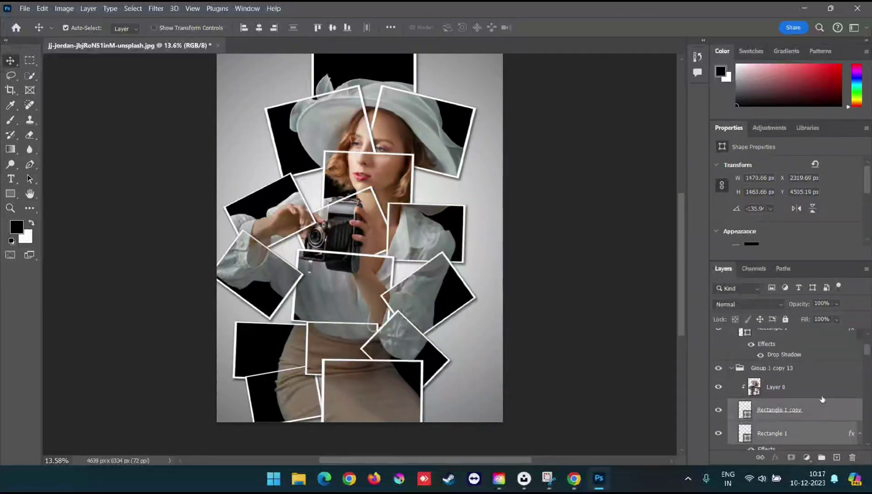
Collapse Group 1 copy 13, Group 1 copy 12 and Group 1 copy 14 in the Layers panel
left_click(731, 368)
left_click(408, 377)
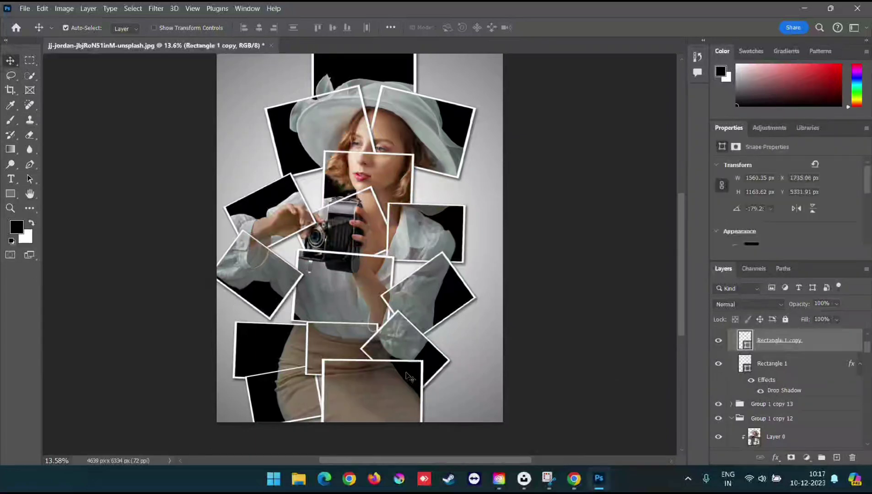
scroll(792, 386, "up", 1)
left_click(730, 340)
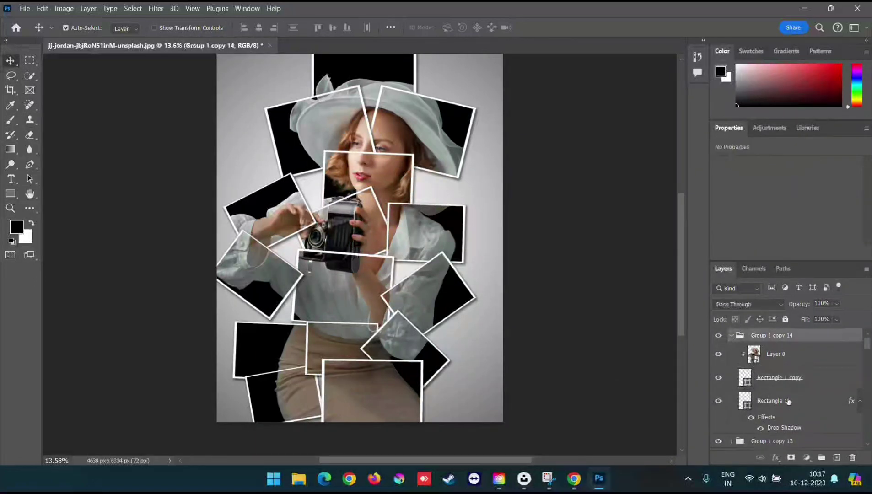
scroll(789, 401, "down", 3)
scroll(790, 402, "down", 2)
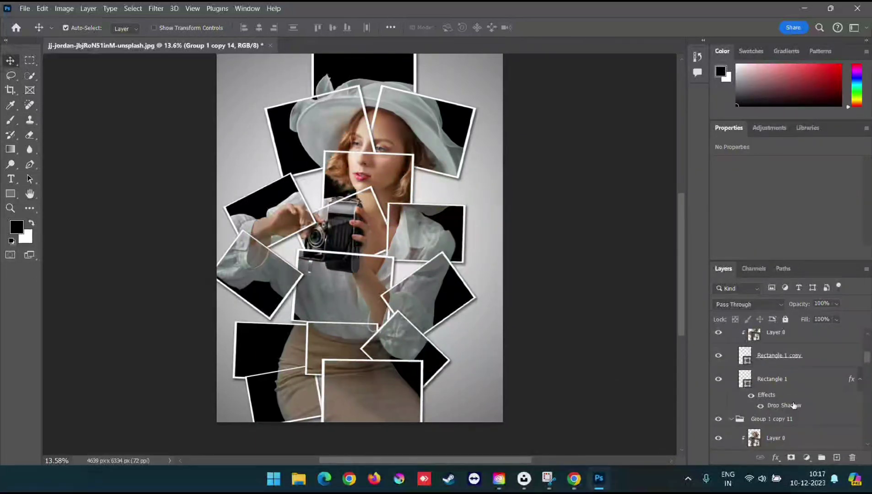
scroll(792, 405, "up", 3)
left_click(731, 413)
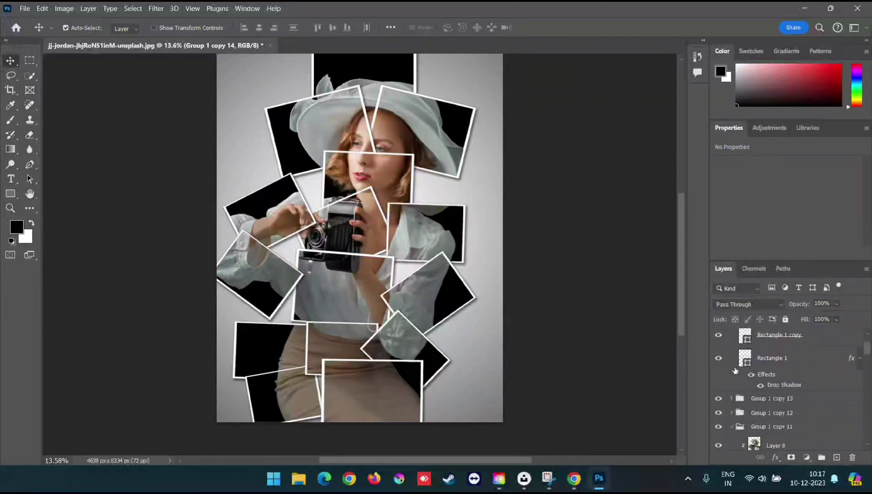
scroll(737, 369, "up", 2)
left_click(732, 336)
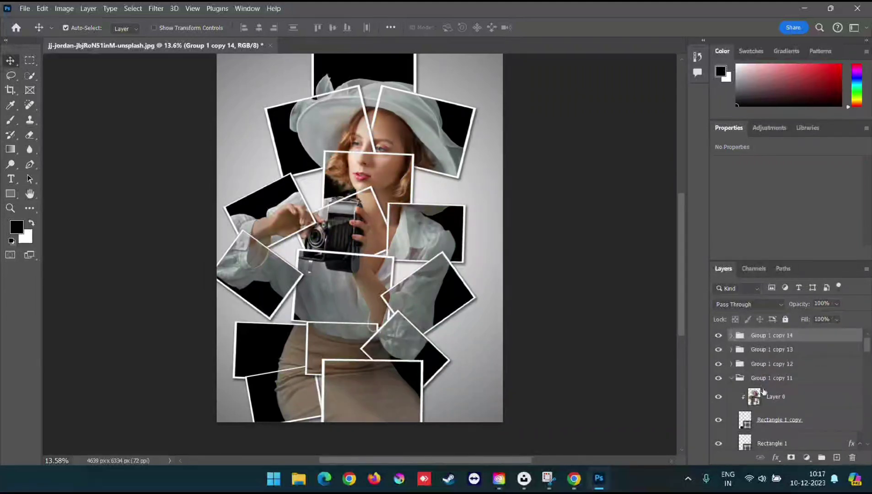
Check Rectangle 1 copy's layer style unchanged, then collapse Group 1 copies 11, 9, 8, 7, 5, 4 and 3
left_click(800, 400)
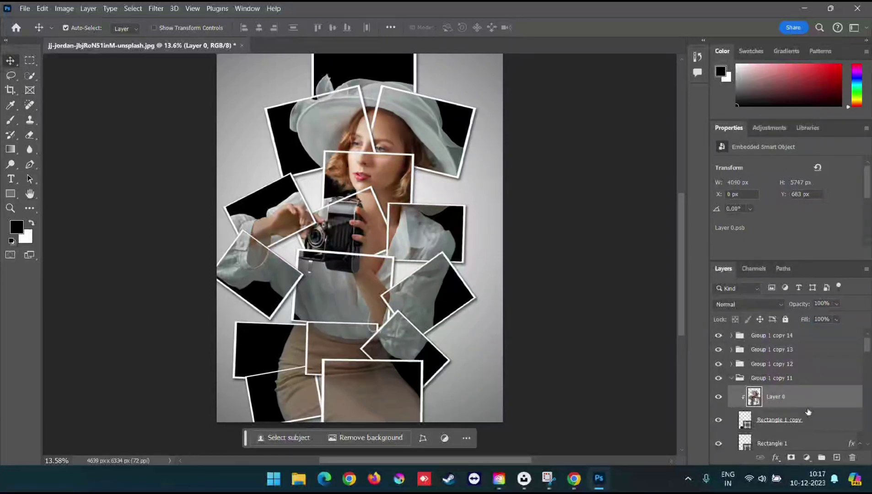
scroll(808, 412, "down", 1)
double_click(830, 397)
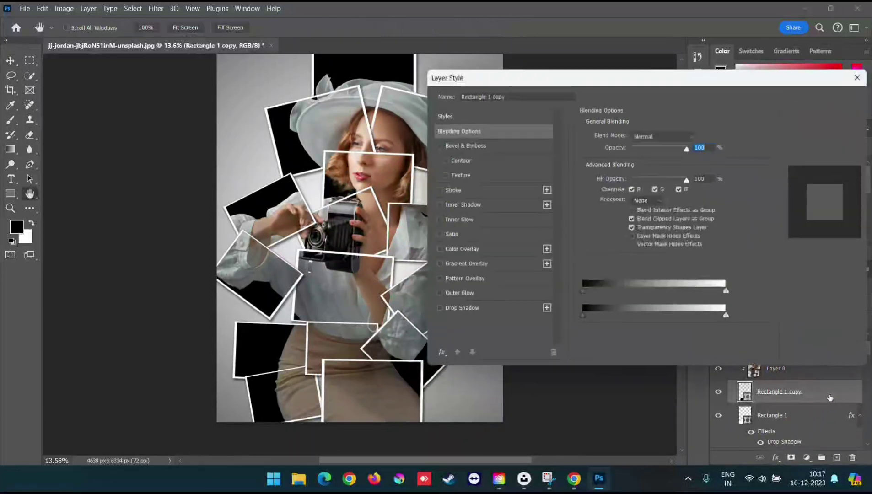
left_click(835, 123)
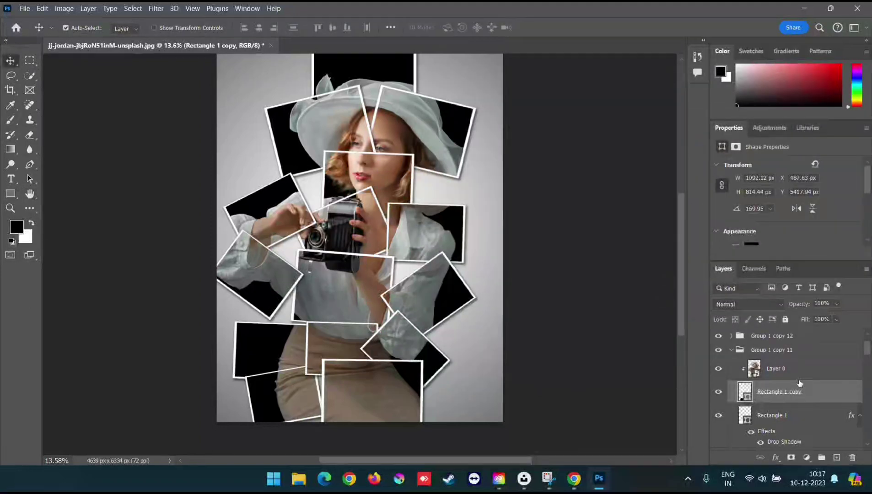
left_click(731, 350)
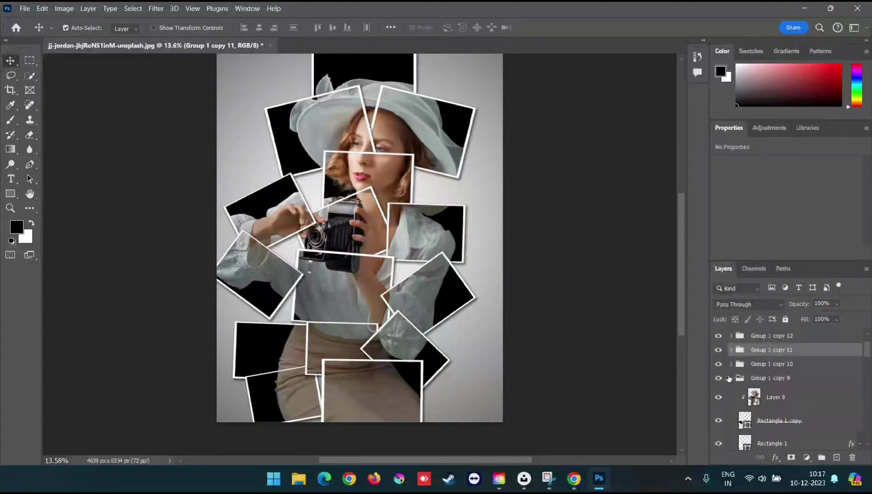
left_click(729, 378)
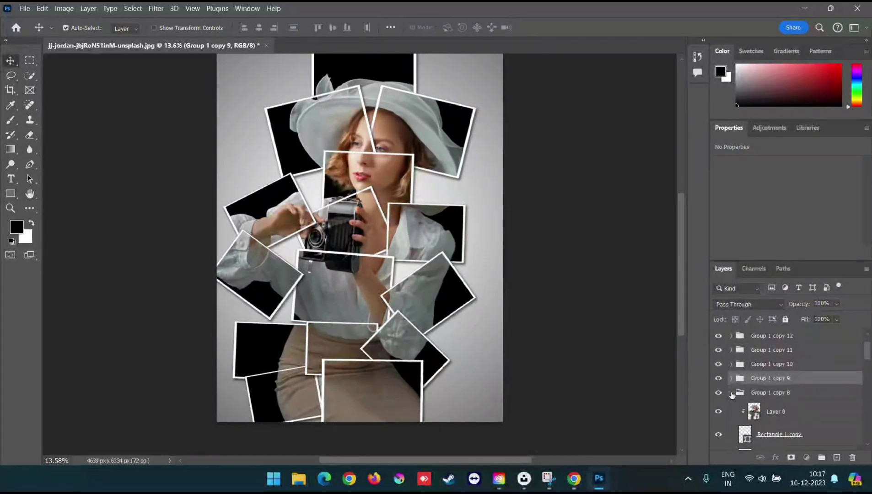
left_click(730, 392)
scroll(732, 405, "down", 2)
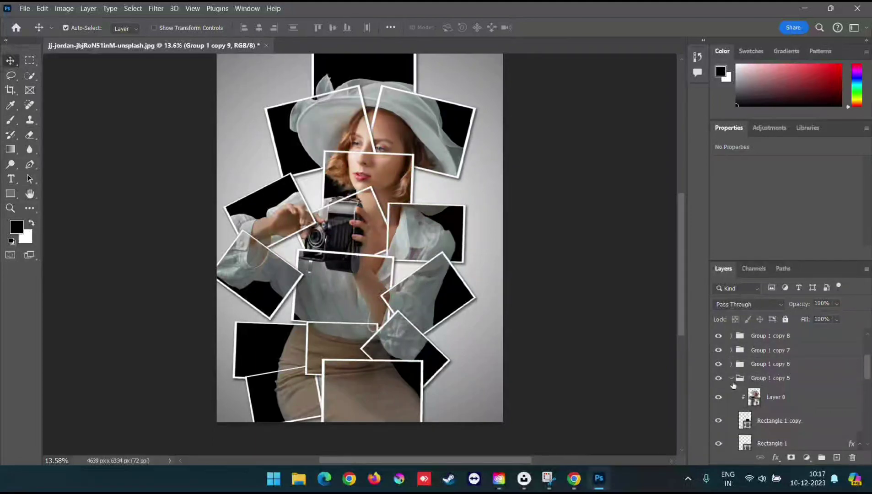
left_click(731, 377)
left_click(730, 351)
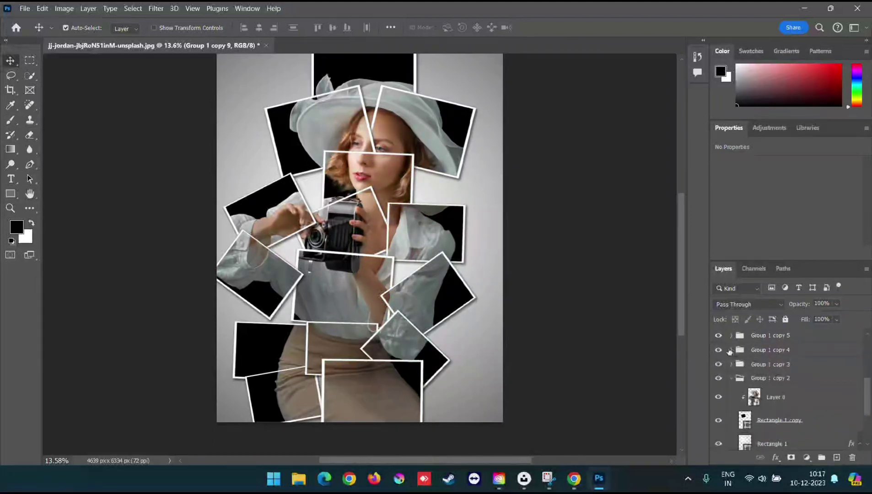
Drag Group 1 copy 13 into Group 1 copy 14
left_click(444, 358)
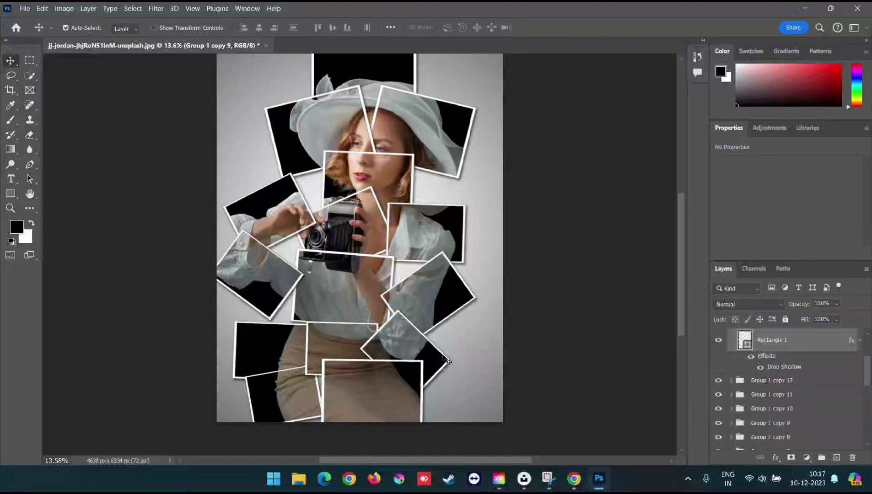
scroll(745, 378, "up", 1)
scroll(744, 379, "up", 1)
scroll(744, 378, "up", 1)
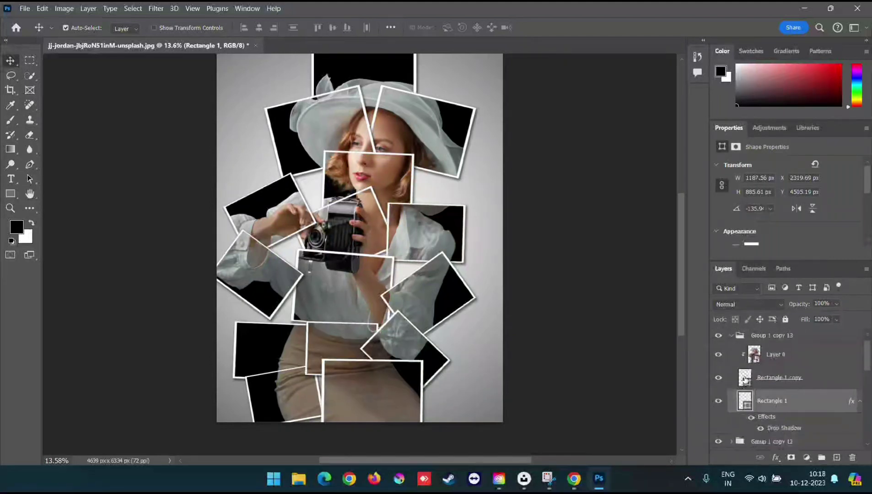
scroll(744, 378, "up", 1)
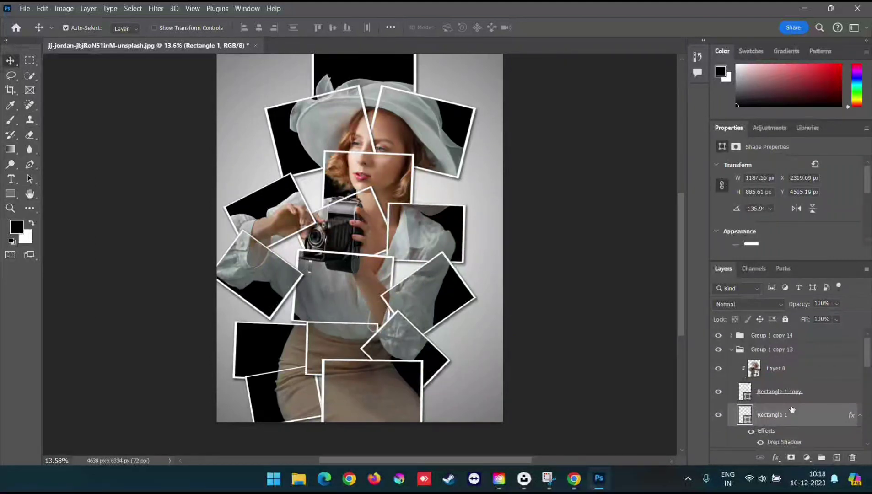
left_click(828, 392, "shift")
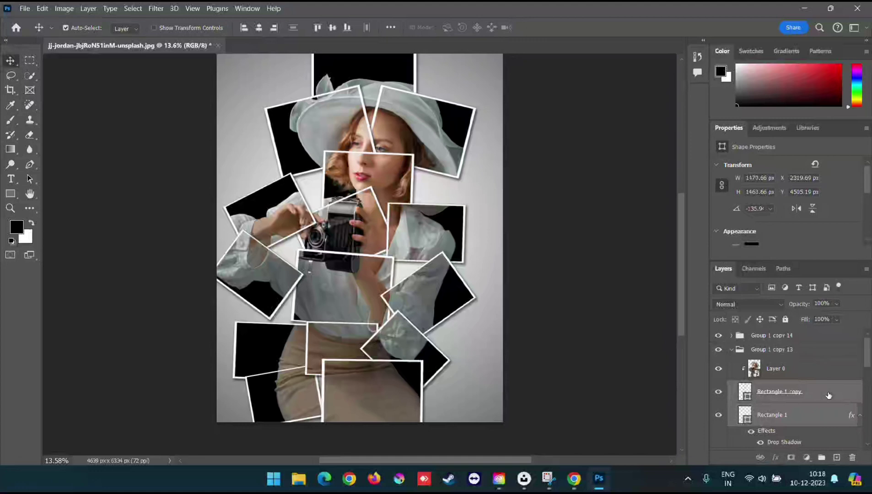
left_click(731, 351)
left_click_drag(804, 350, 801, 335)
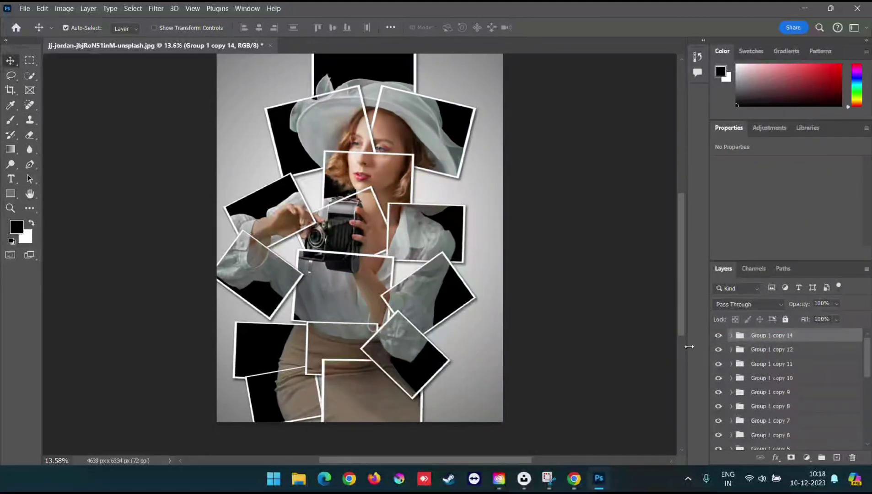
Scale Group 1 copy 13's bottom frame to 79.62%, shifting it slightly right and up
left_click(732, 336)
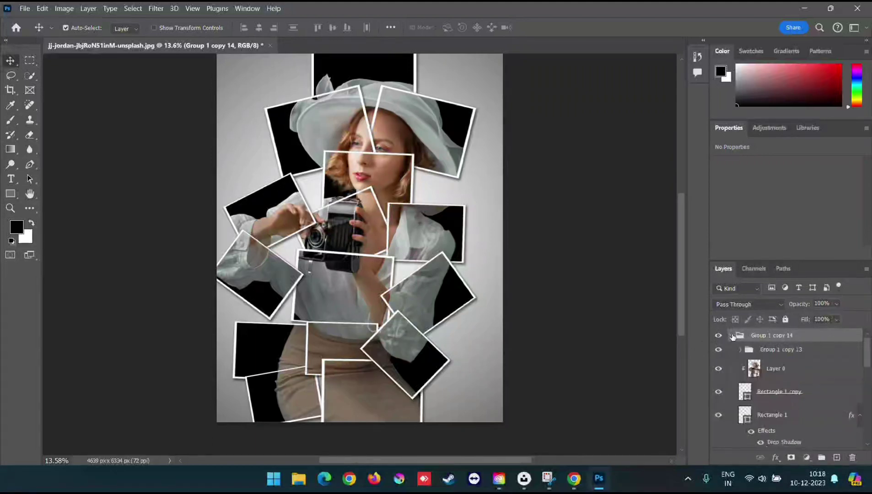
left_click(822, 399)
left_click(818, 420, "shift")
key("ctrl+t")
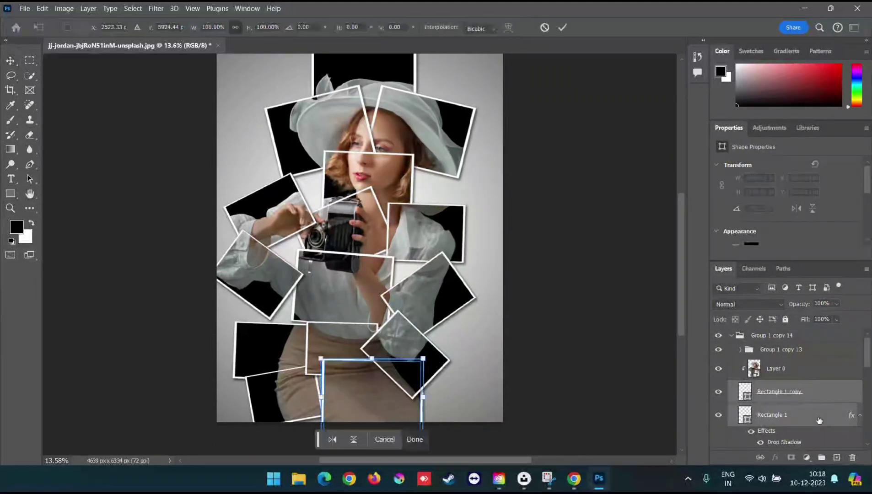
left_click(840, 375)
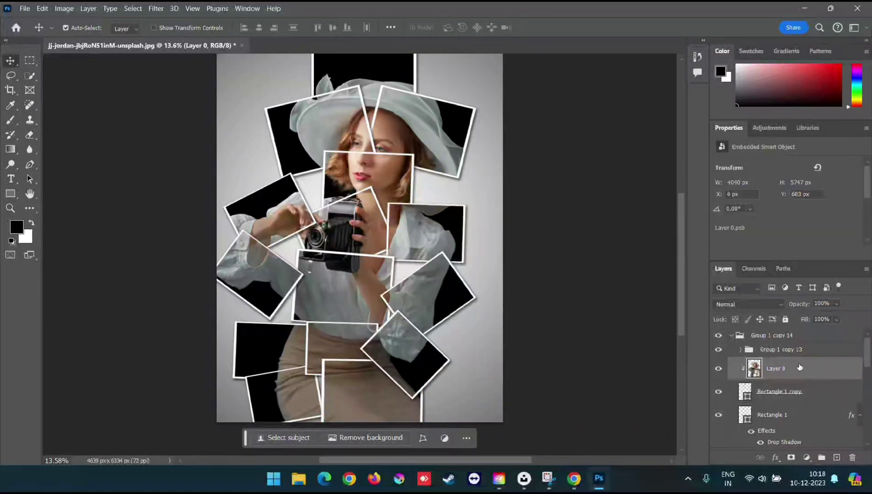
left_click(826, 393)
left_click(819, 418, "shift")
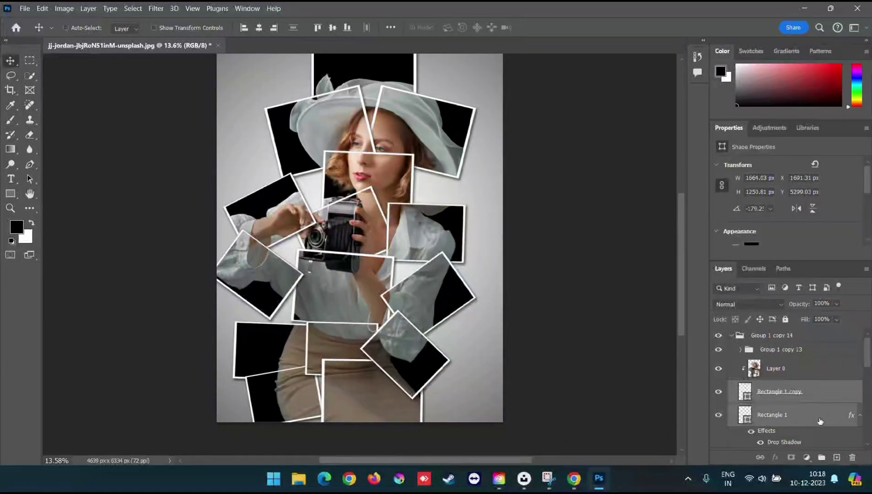
key("ctrl+t")
mouse_move(422, 386)
left_mouse_down()
mouse_move(433, 385)
mouse_move(422, 385)
left_mouse_up()
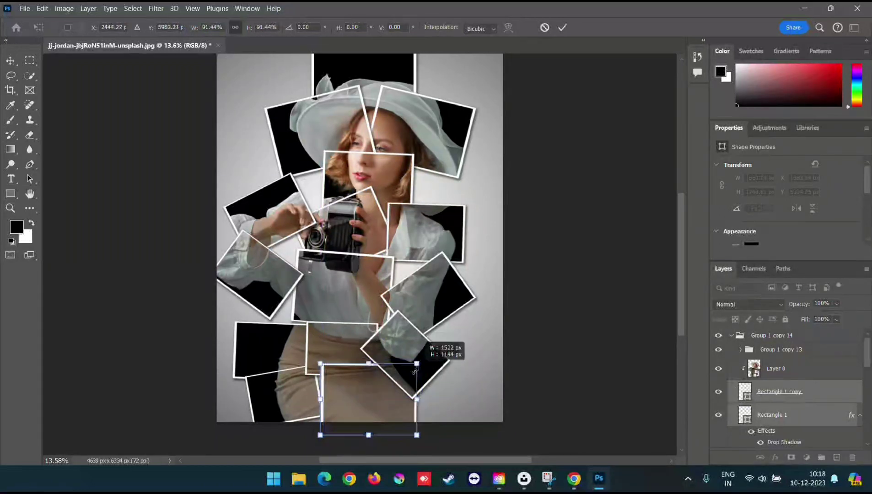
left_click_drag(422, 359, 401, 374)
left_click_drag(387, 409, 392, 394)
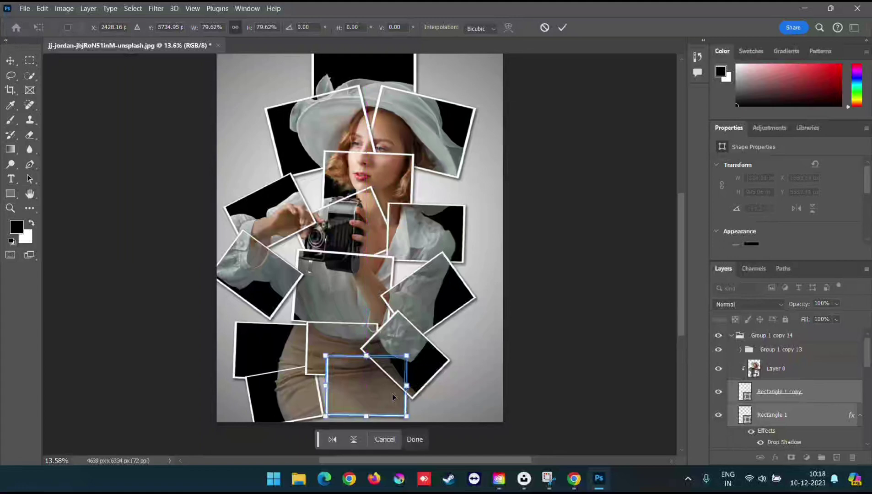
key("Left")
key("Left")
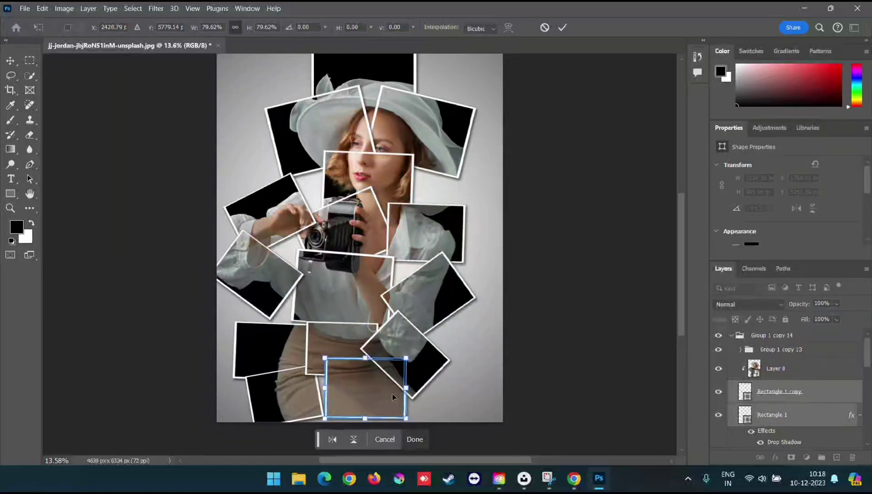
left_click(562, 28)
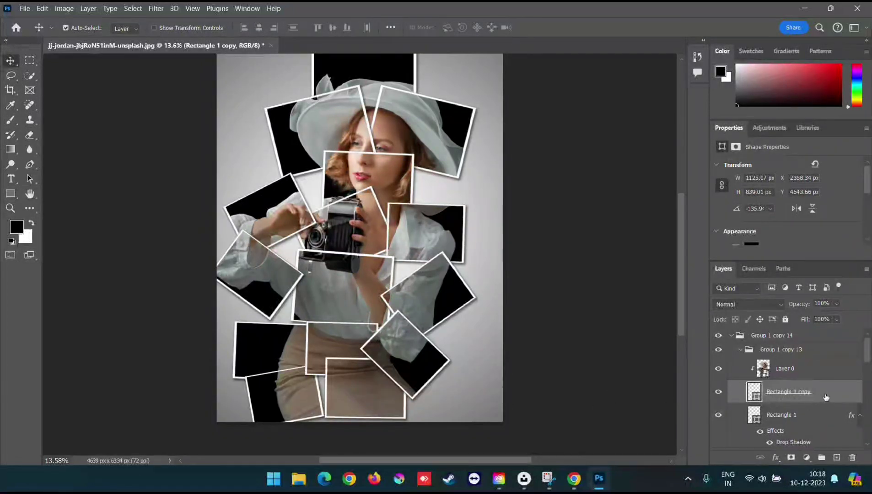
Rotate both Rectangle layers of the lower-right frame -42.9°, scale to about 96%, and commit
left_click(718, 392)
left_click(816, 416, "shift")
key("ctrl+t")
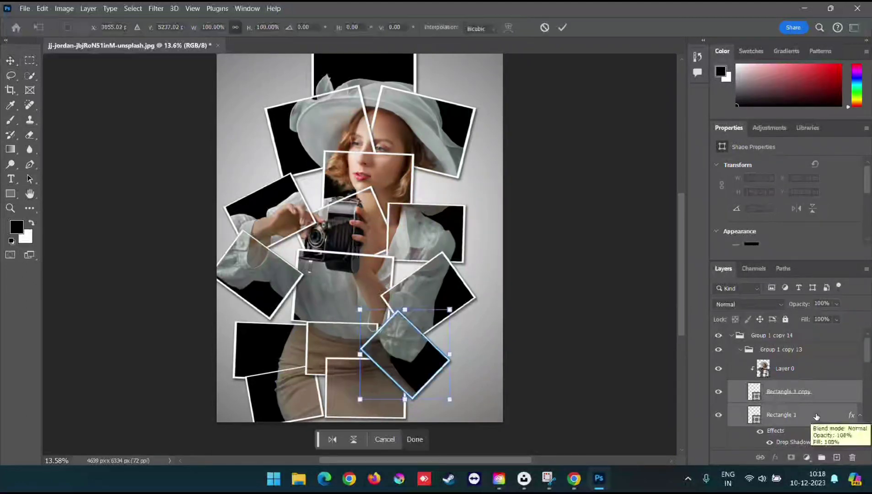
left_click_drag(442, 372, 450, 368)
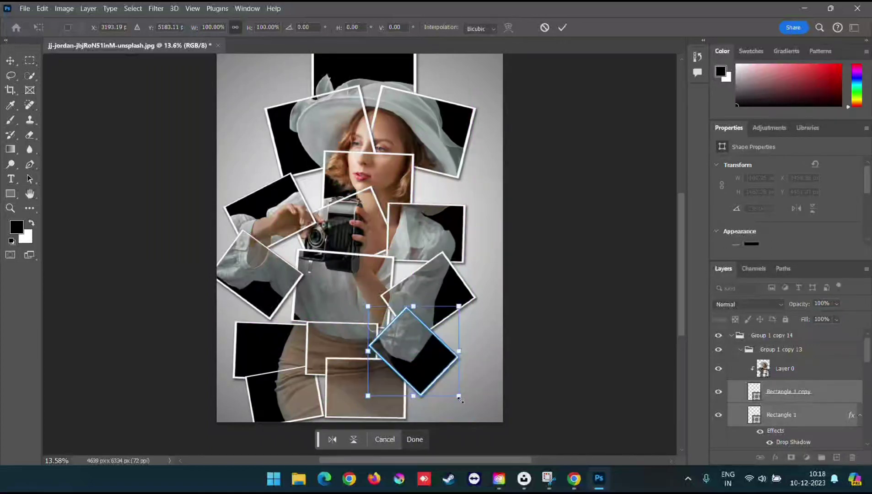
mouse_move(460, 398)
left_mouse_down()
mouse_move(474, 403)
mouse_move(496, 357)
left_mouse_up()
left_click_drag(425, 397, 444, 374)
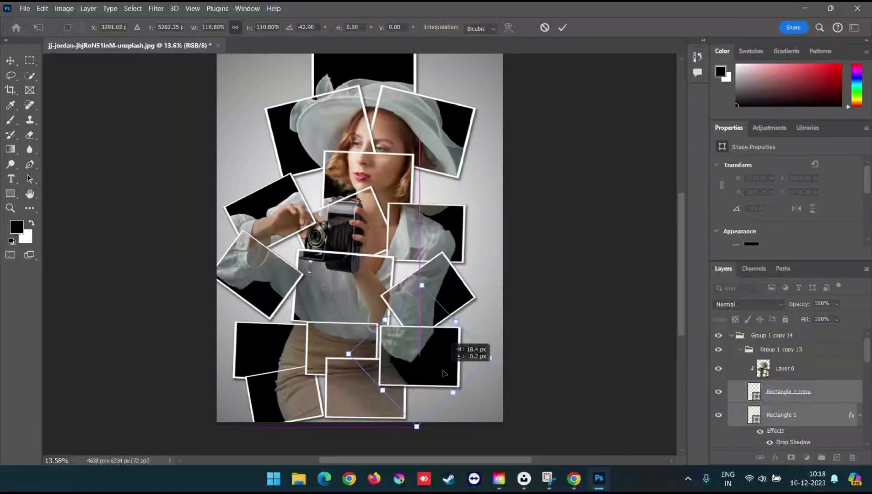
left_click_drag(443, 373, 435, 377)
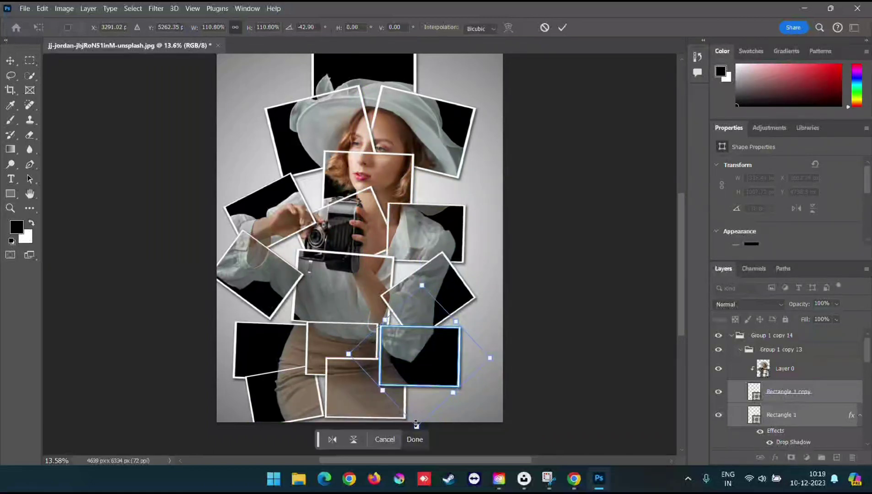
left_click_drag(416, 425, 416, 402)
left_click_drag(409, 407, 409, 407)
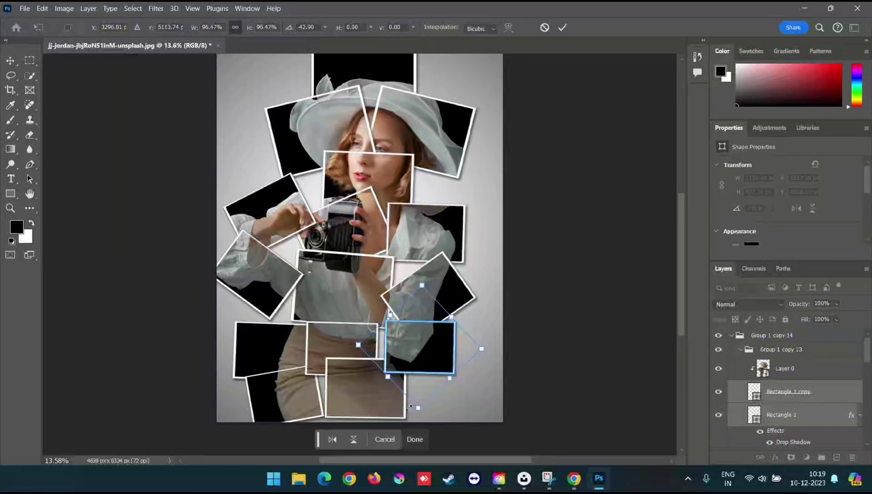
left_click(563, 28)
scroll(596, 238, "up", 3)
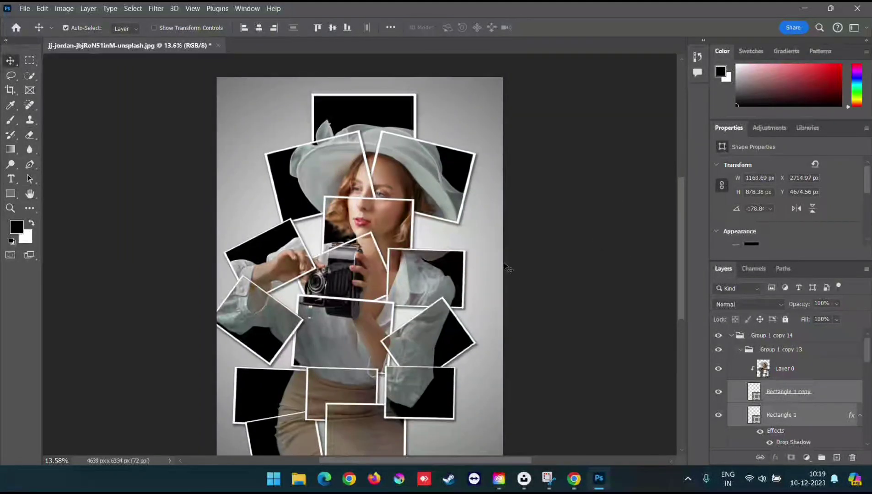
Clear the selections and collapse Group 1 copy 13, copy 14 and copy 2
key("ctrl+a")
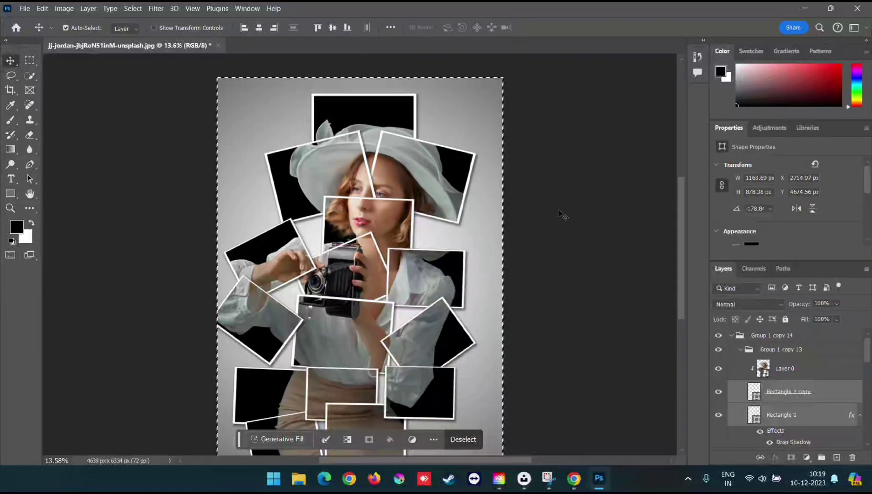
left_click(592, 196)
key("ctrl+d")
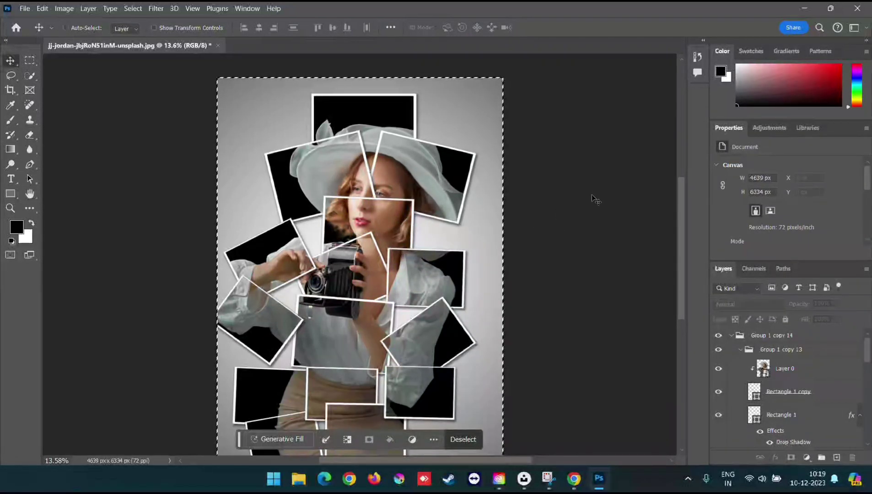
scroll(672, 336, "down", 1)
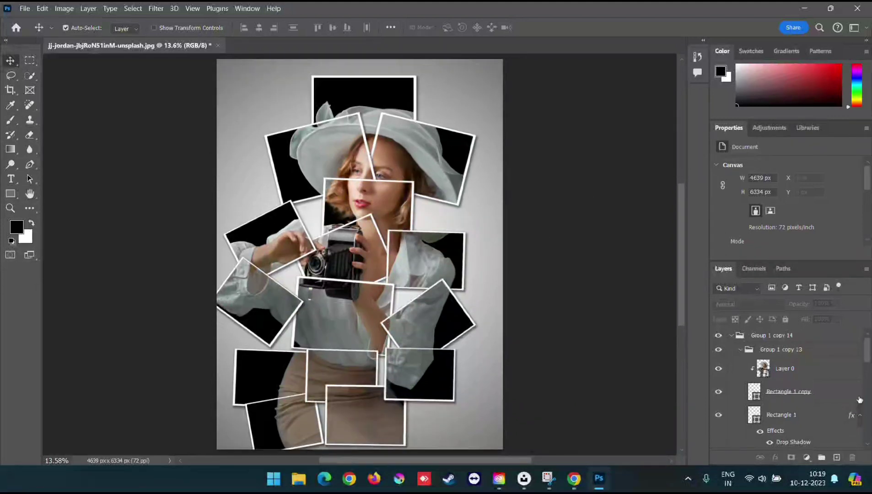
left_click(741, 351)
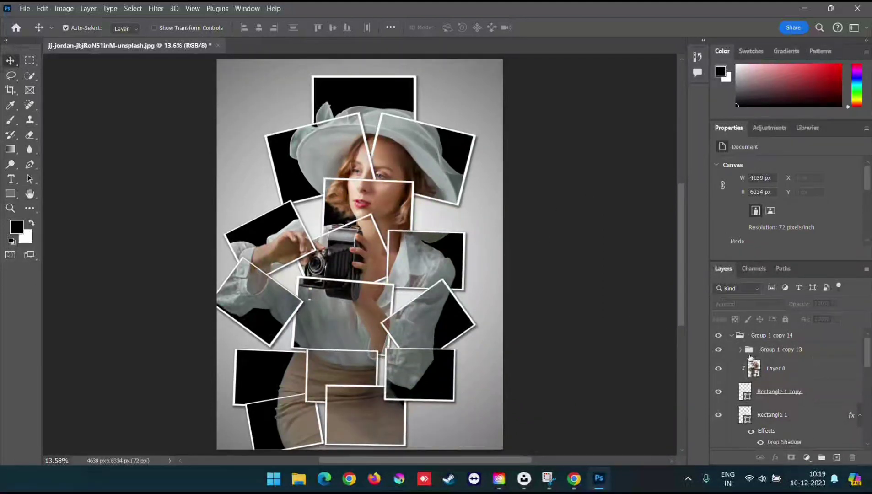
left_click(731, 336)
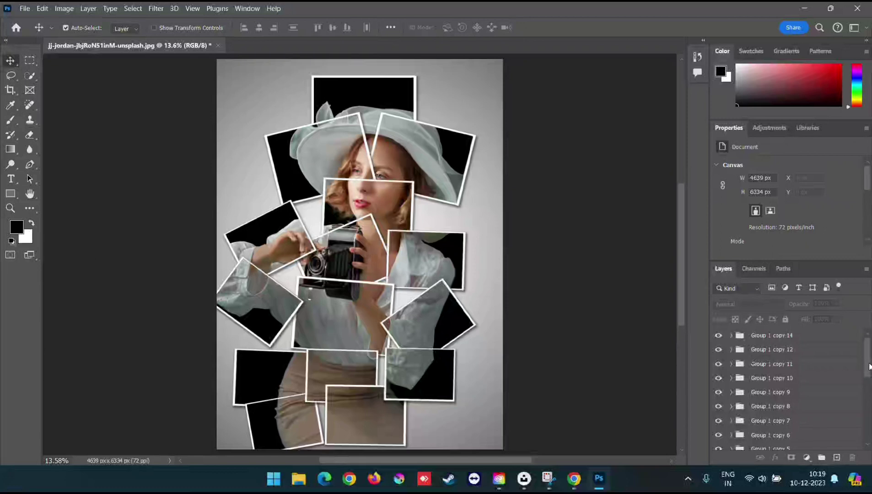
mouse_move(869, 366)
left_mouse_down()
mouse_move(870, 436)
mouse_move(869, 411)
left_mouse_up()
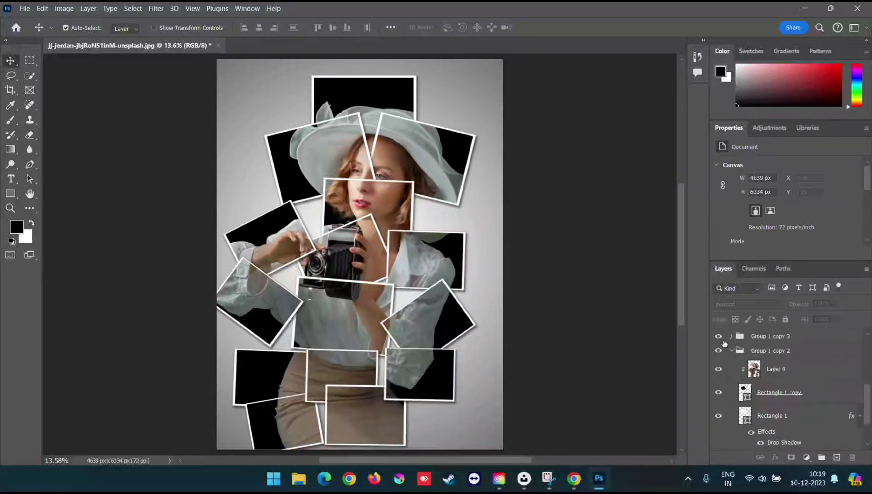
left_click(731, 351)
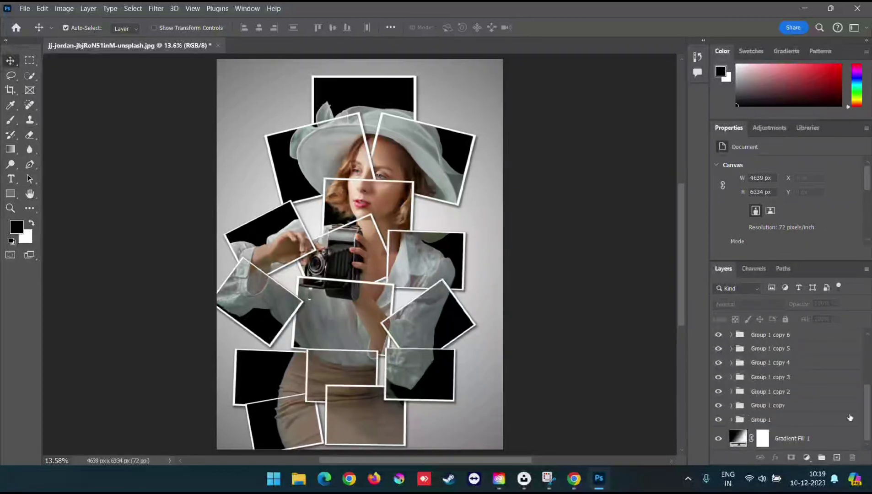
Select Group 1 through Group 1 copy 14 and shift the collage right and up to centre it
left_click(807, 421)
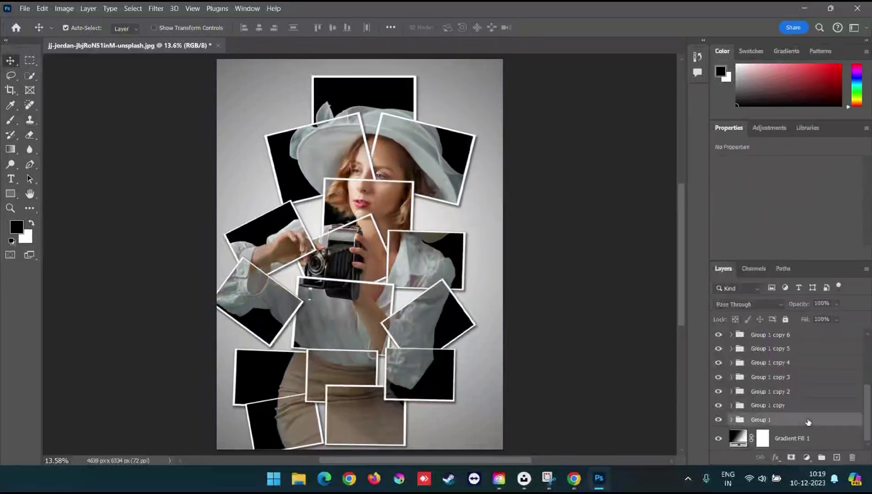
left_click_drag(868, 399, 843, 338)
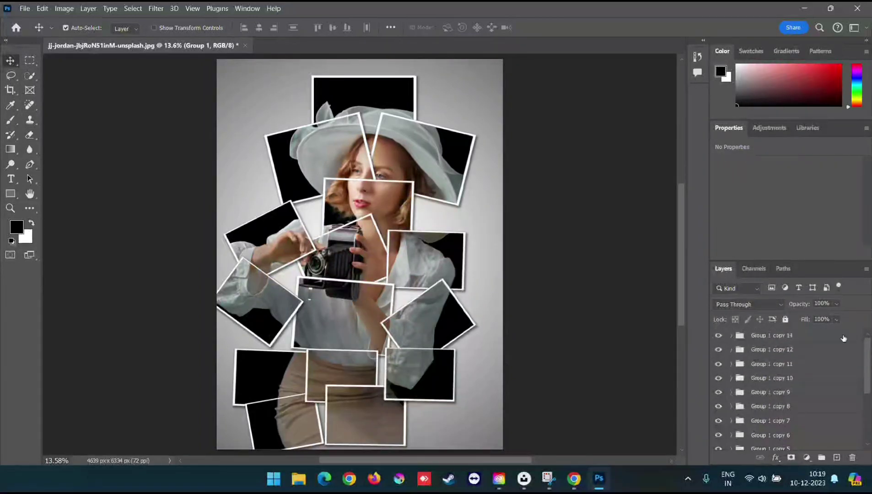
left_click(818, 337, "shift")
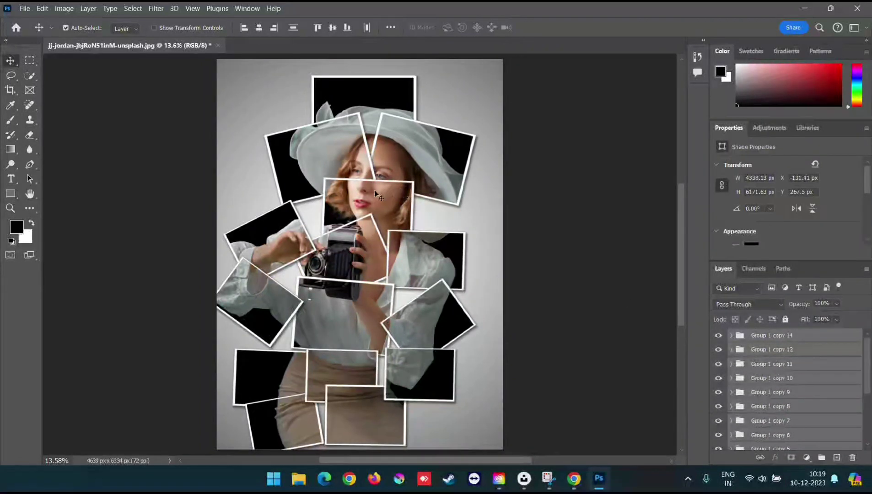
scroll(796, 403, "down", 3)
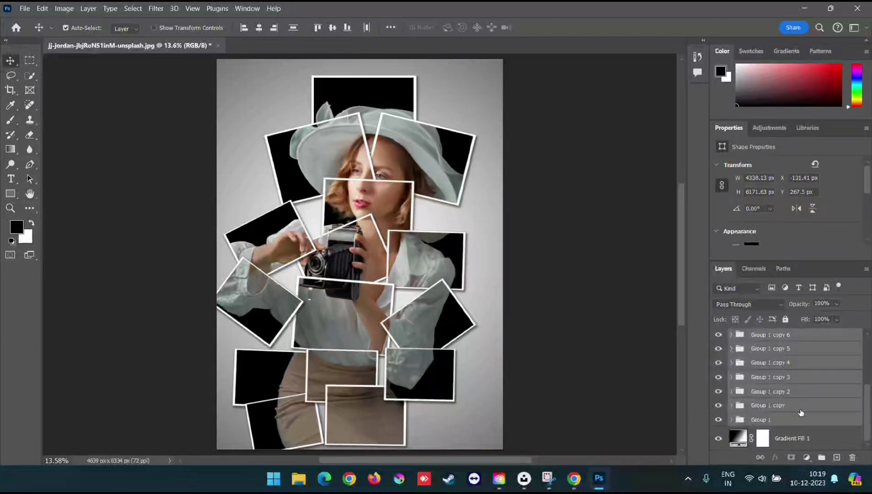
left_click_drag(393, 214, 409, 206)
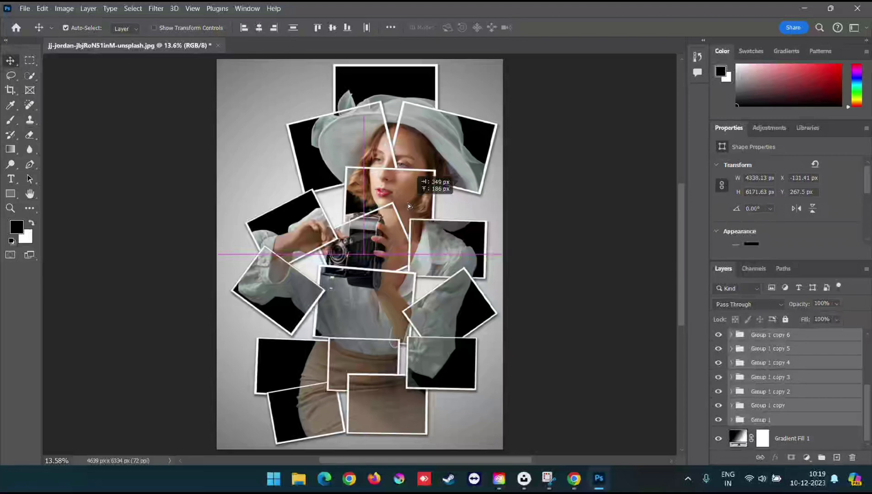
left_click_drag(409, 206, 405, 207)
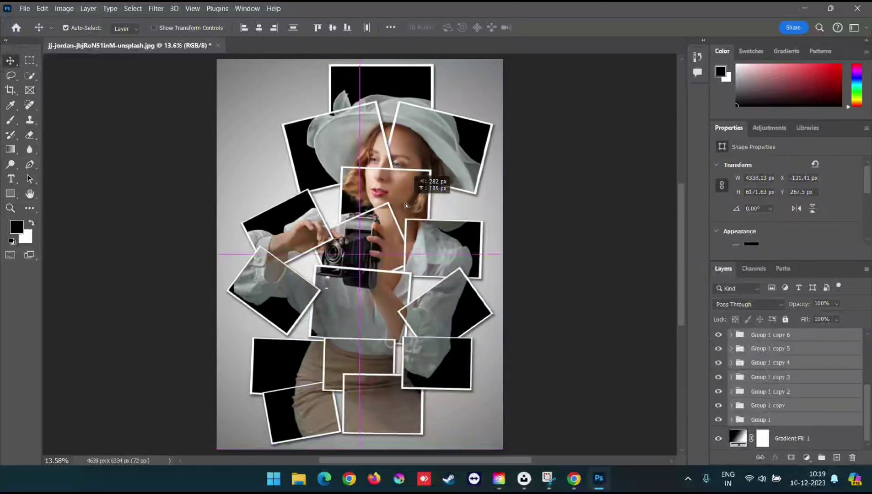
left_click_drag(405, 207, 405, 203)
left_click(603, 145)
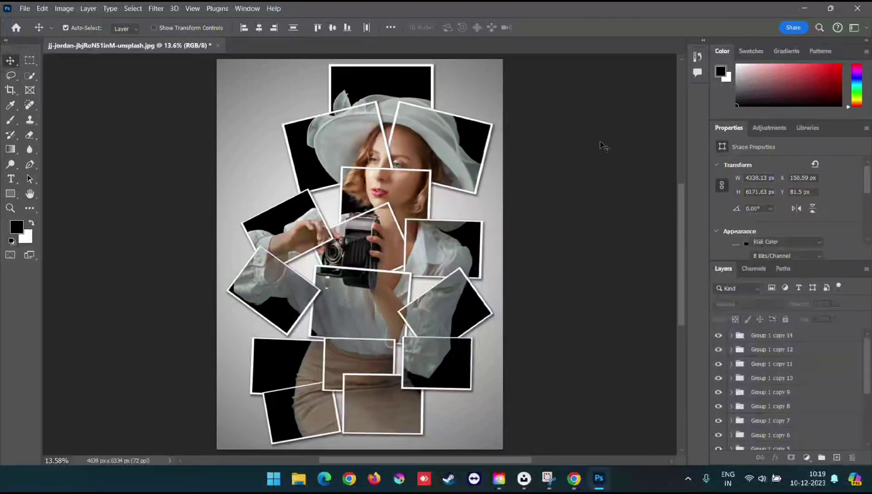